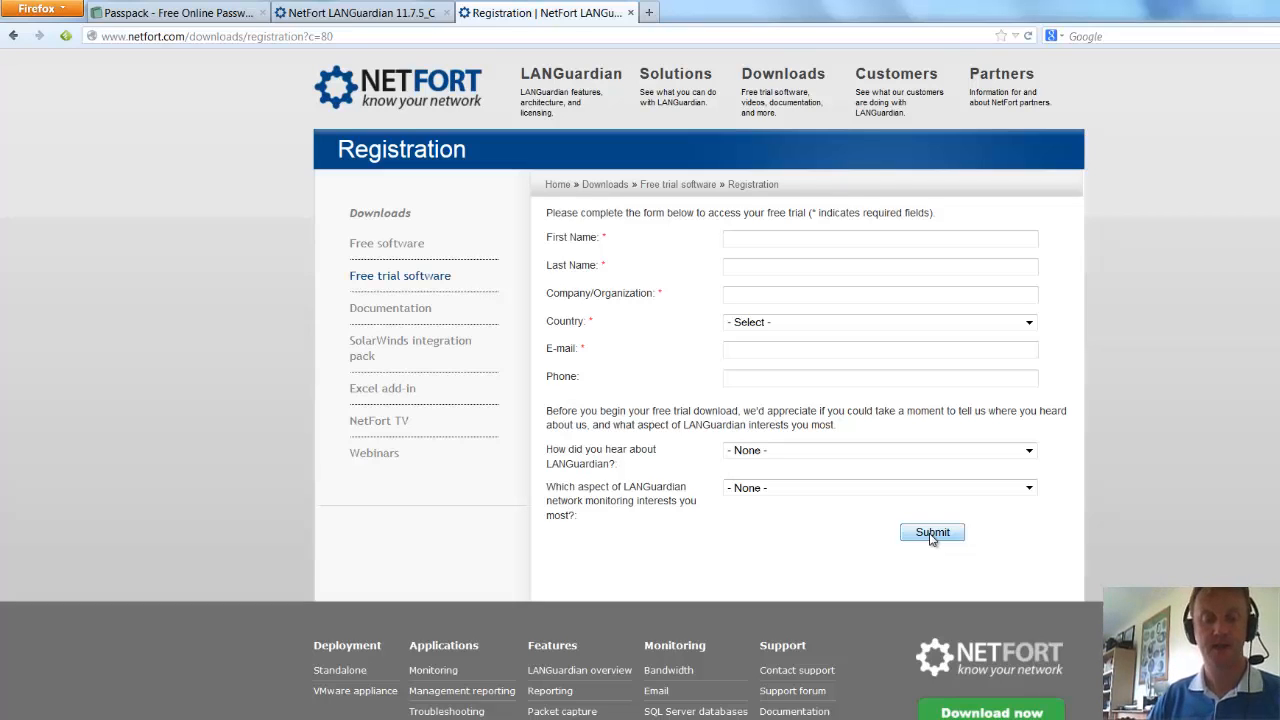
# Step: Switch to vSphere Client and browse the contents of the Disk2 datastore
pyautogui.hotkey('alt', 'Tab')
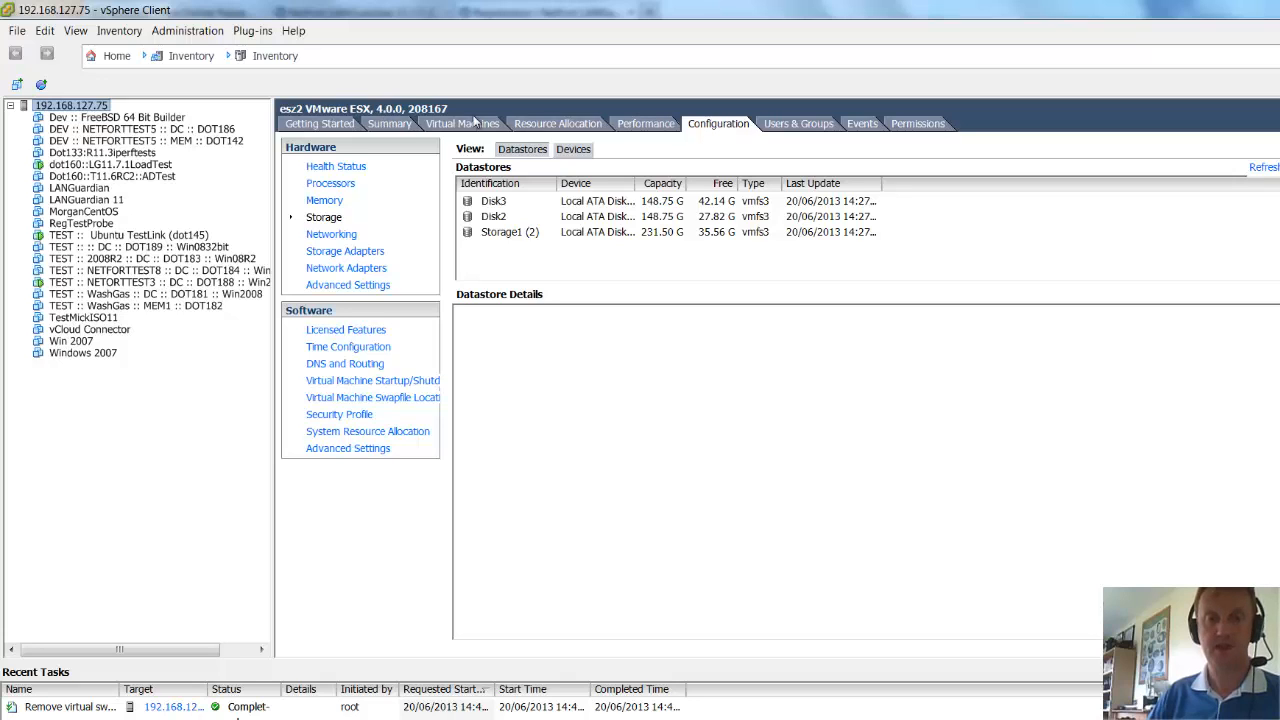
pyautogui.click(493, 201)
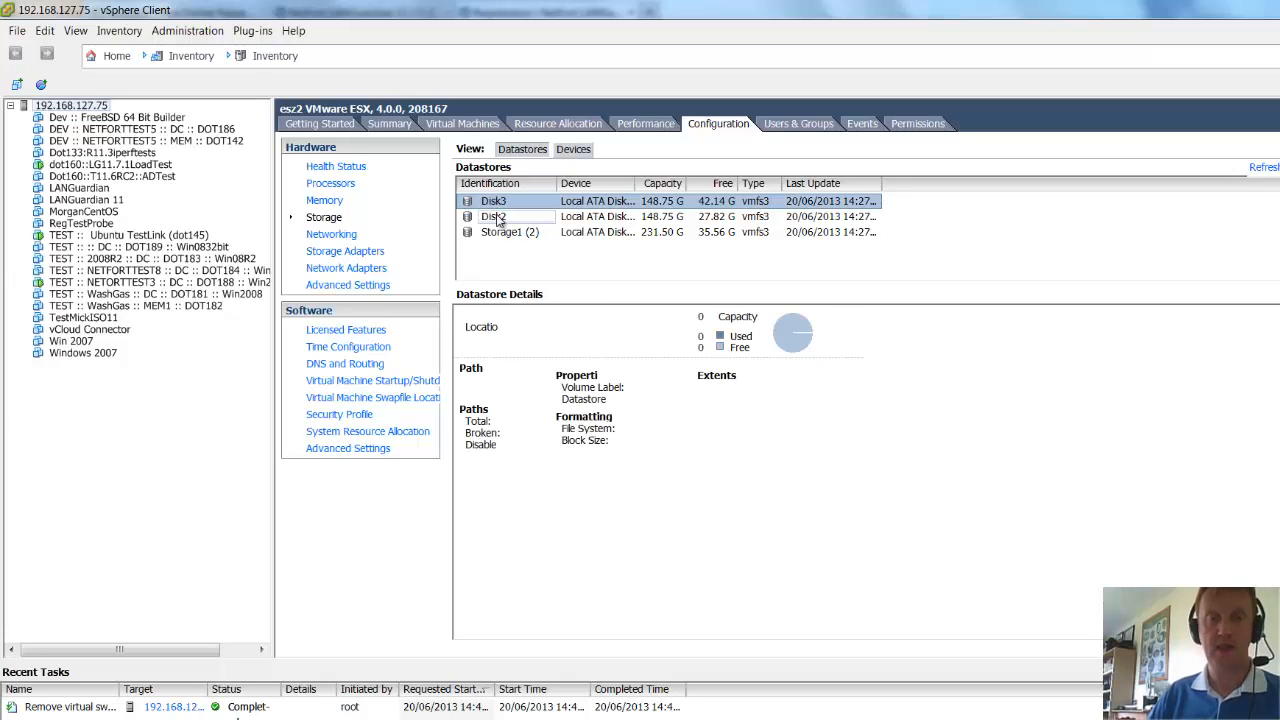
pyautogui.click(495, 217)
pyautogui.rightClick(497, 220)
pyautogui.click(530, 224)
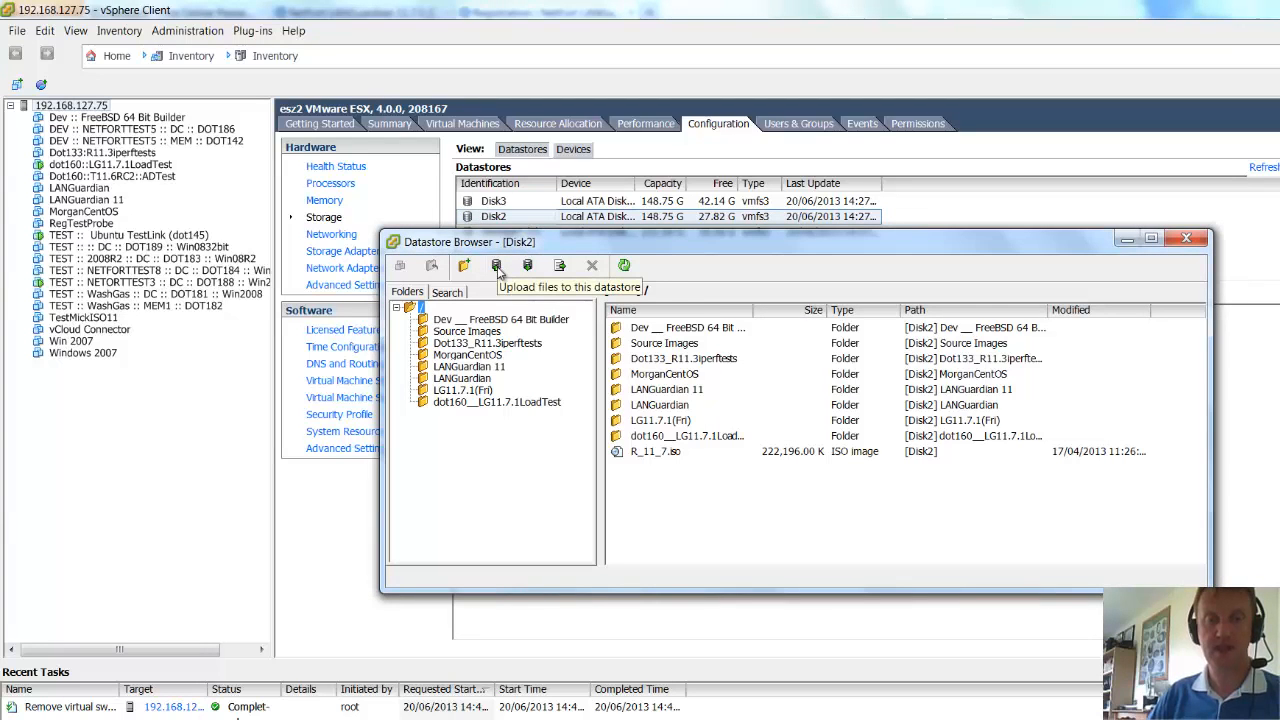
pyautogui.click(497, 266)
pyautogui.click(541, 290)
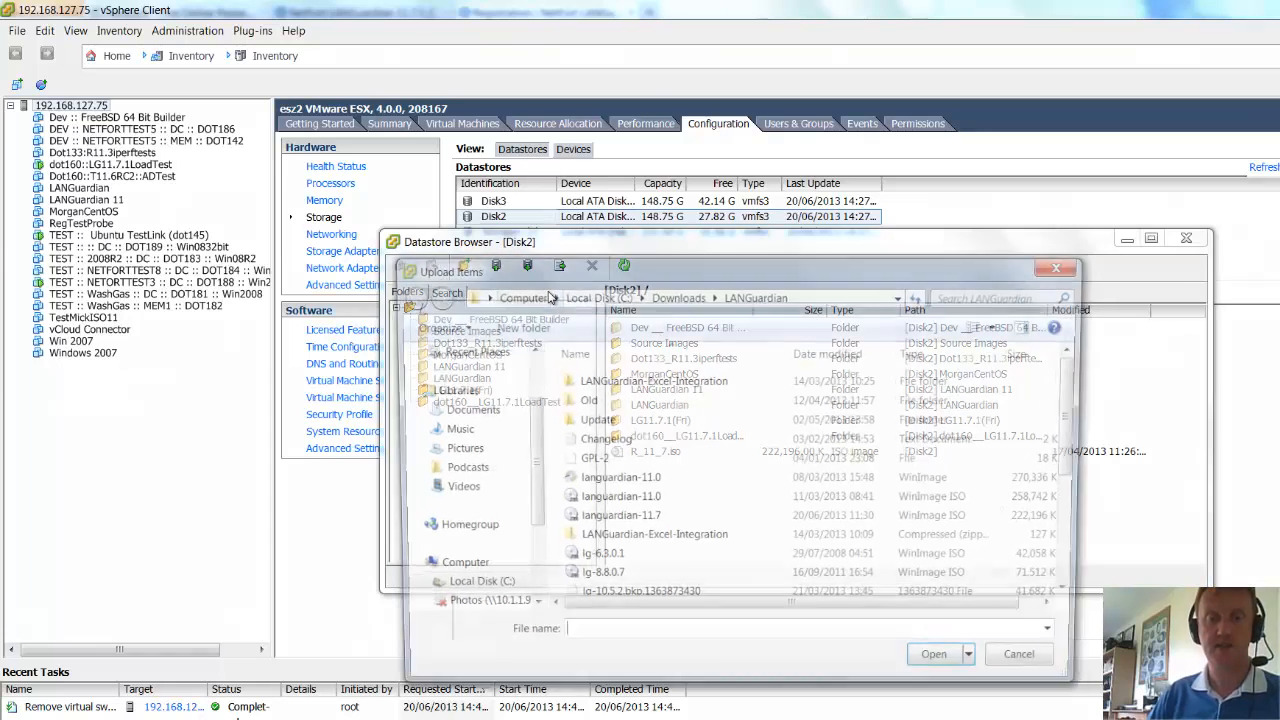
pyautogui.click(680, 519)
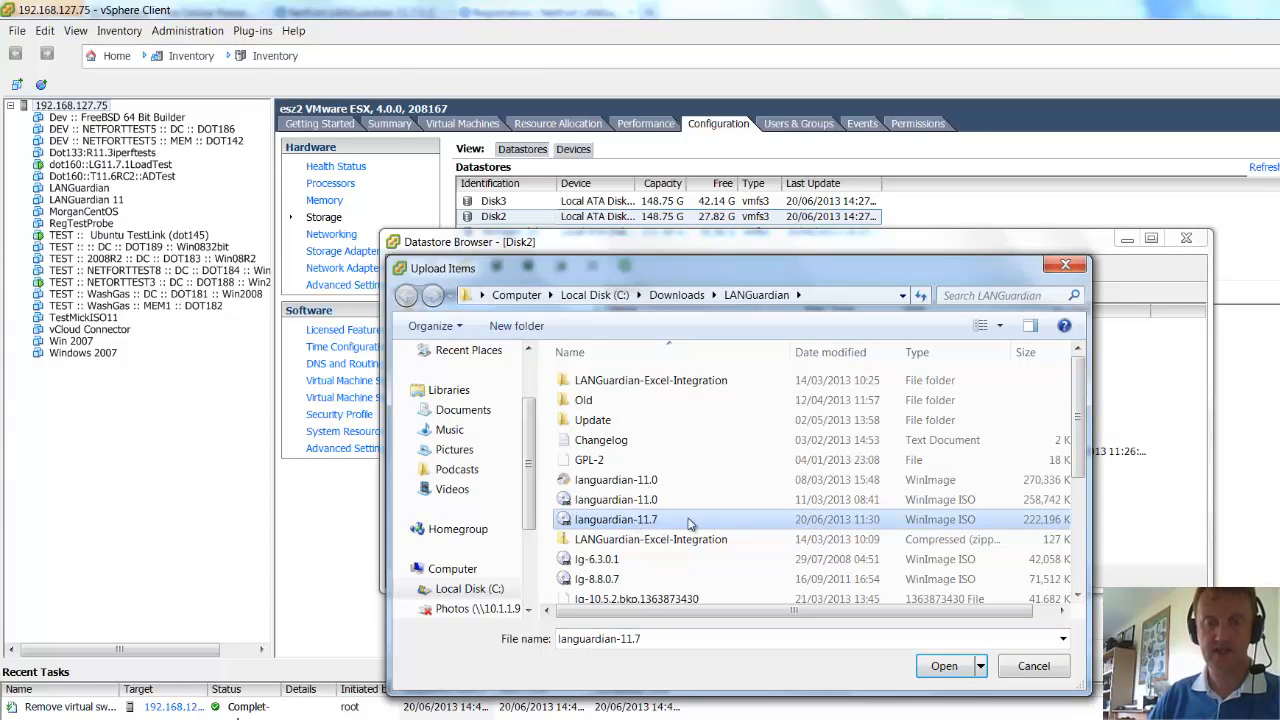
pyautogui.click(1030, 665)
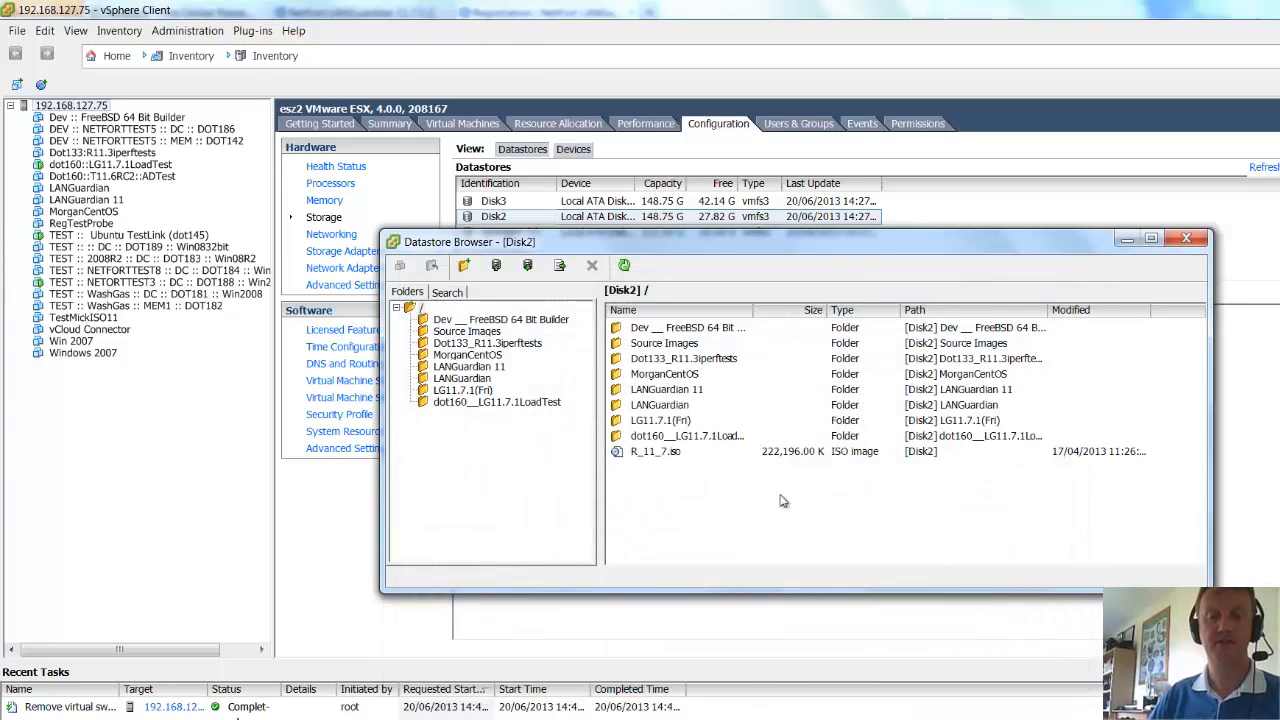
# Step: Locate the R_11_7.iso image in the Disk2 datastore, then close the datastore browser
pyautogui.click(660, 455)
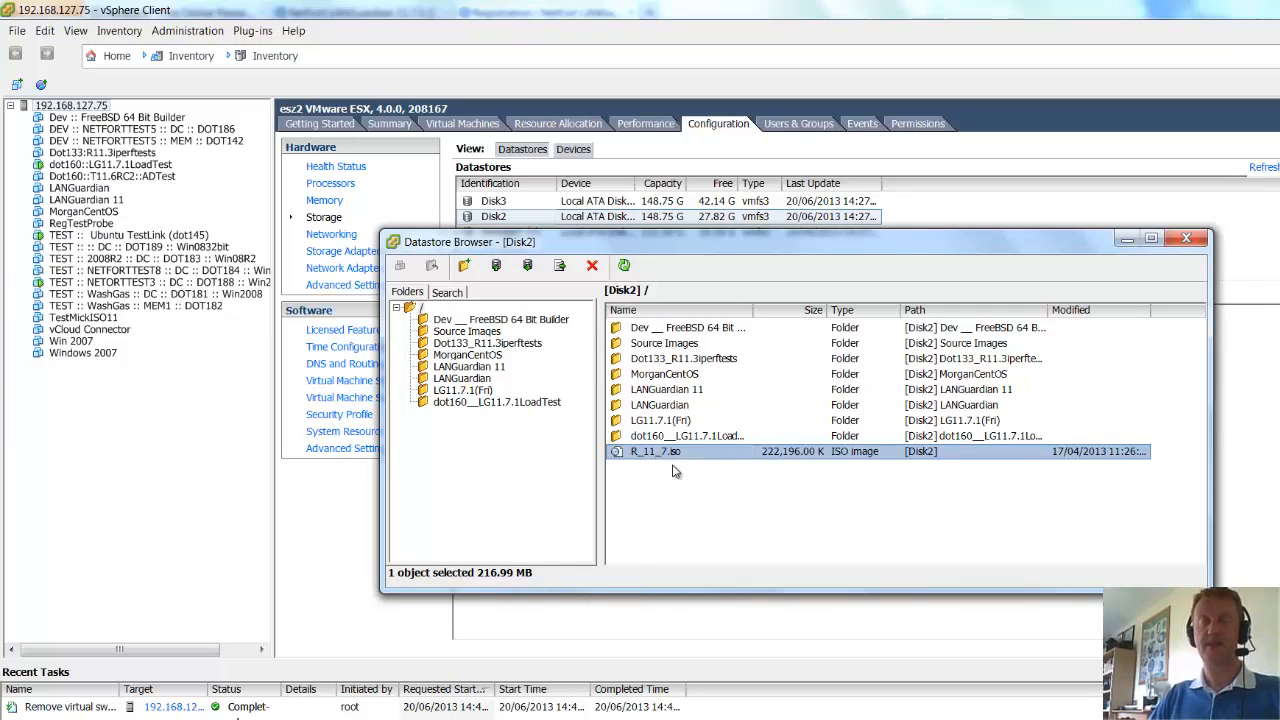
pyautogui.click(1188, 241)
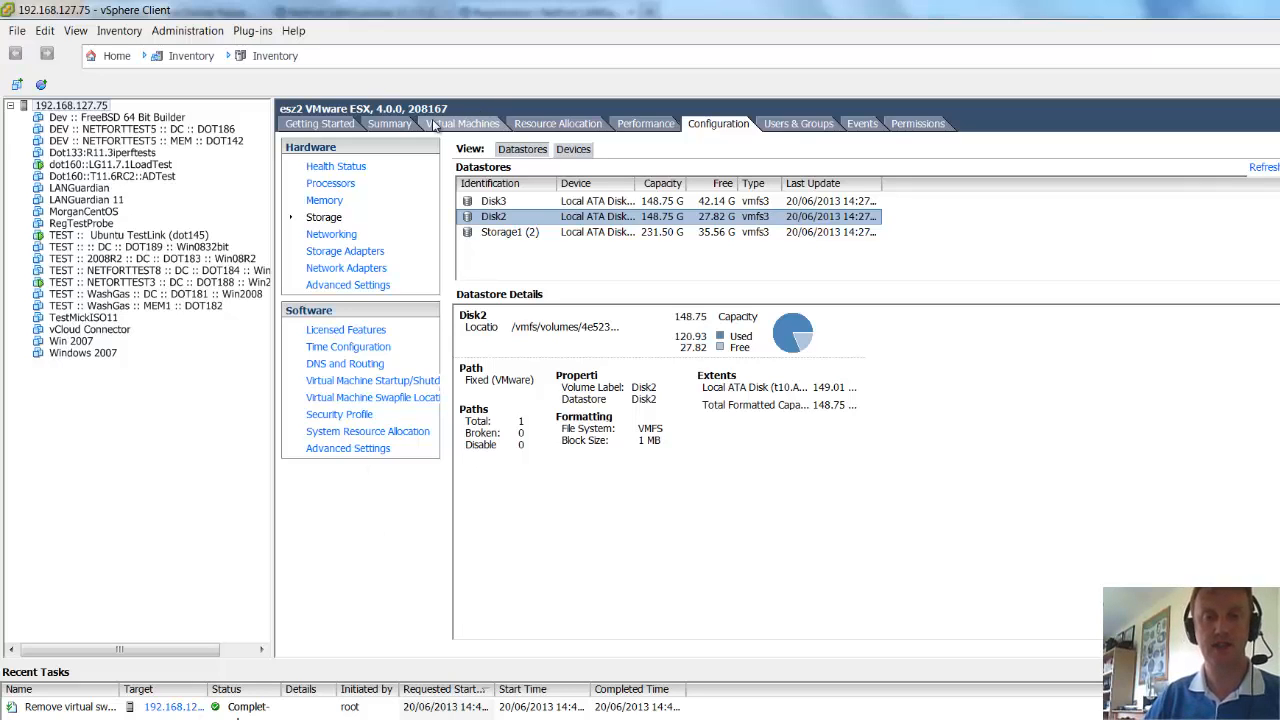
# Step: In the host's networking configuration, begin adding a Virtual Machine network on a new virtual switch that uses adapter vmnic0
pyautogui.click(336, 240)
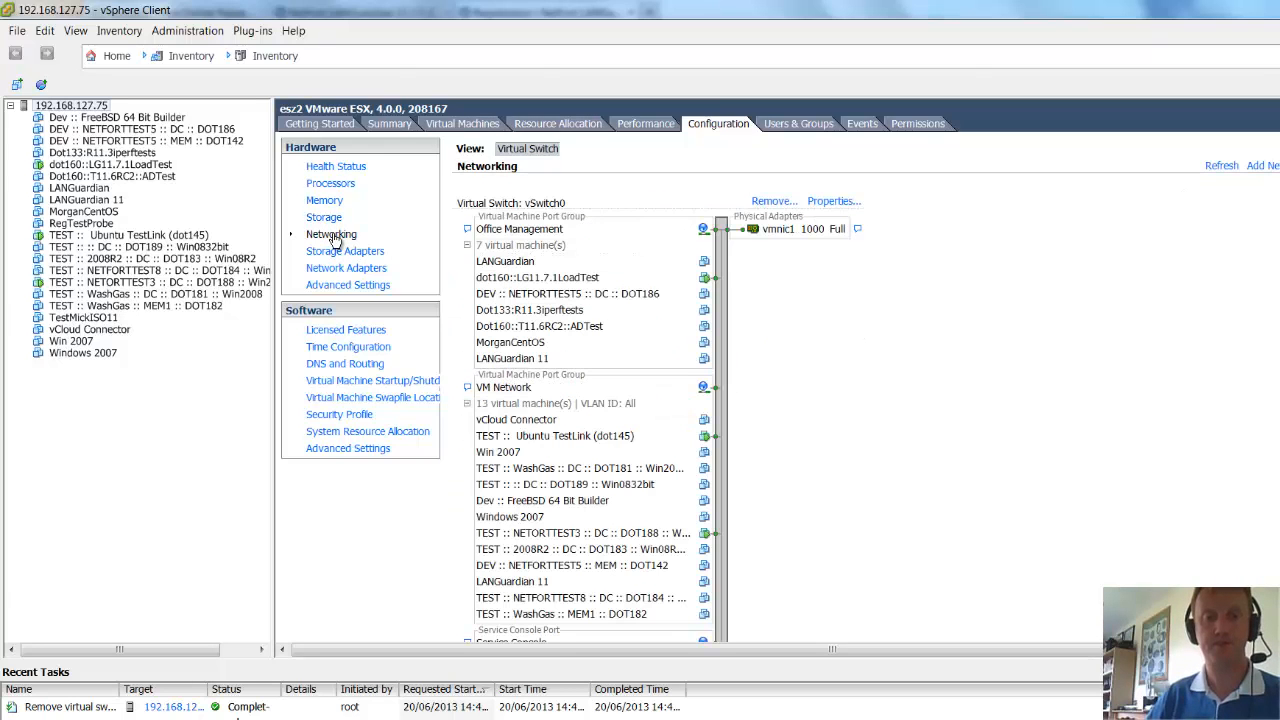
pyautogui.click(1270, 165)
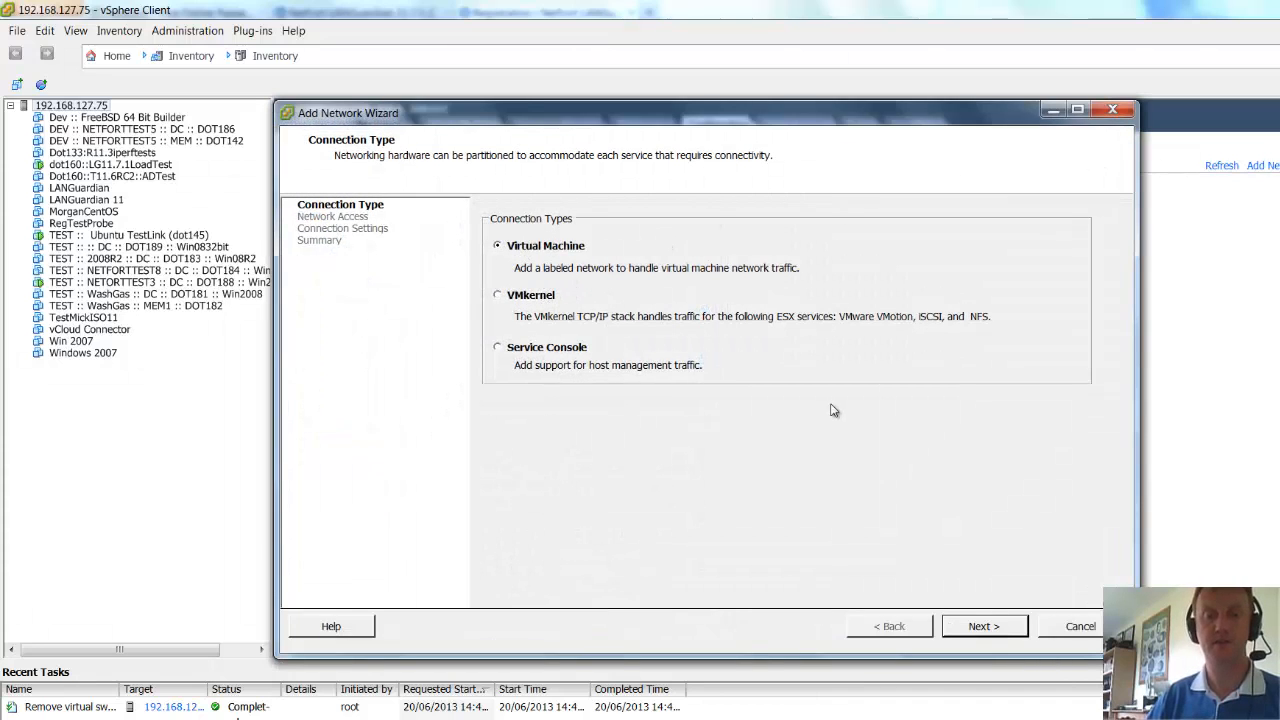
pyautogui.click(984, 627)
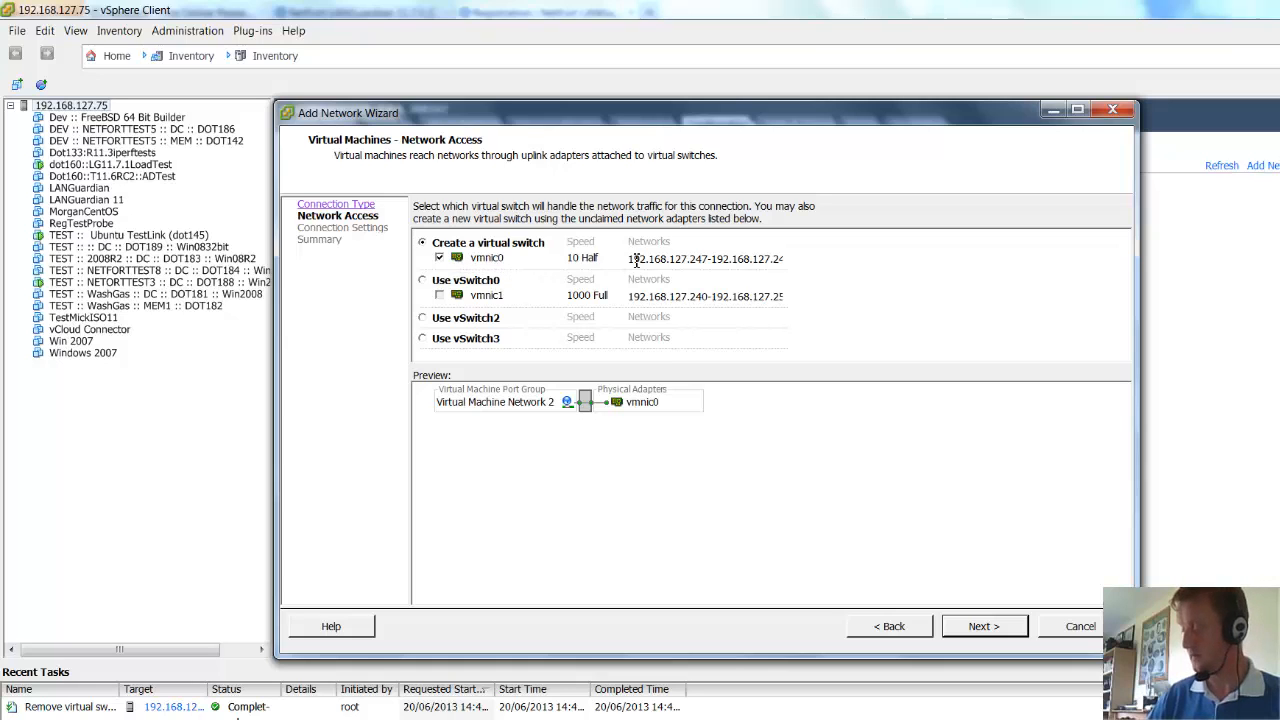
pyautogui.click(988, 630)
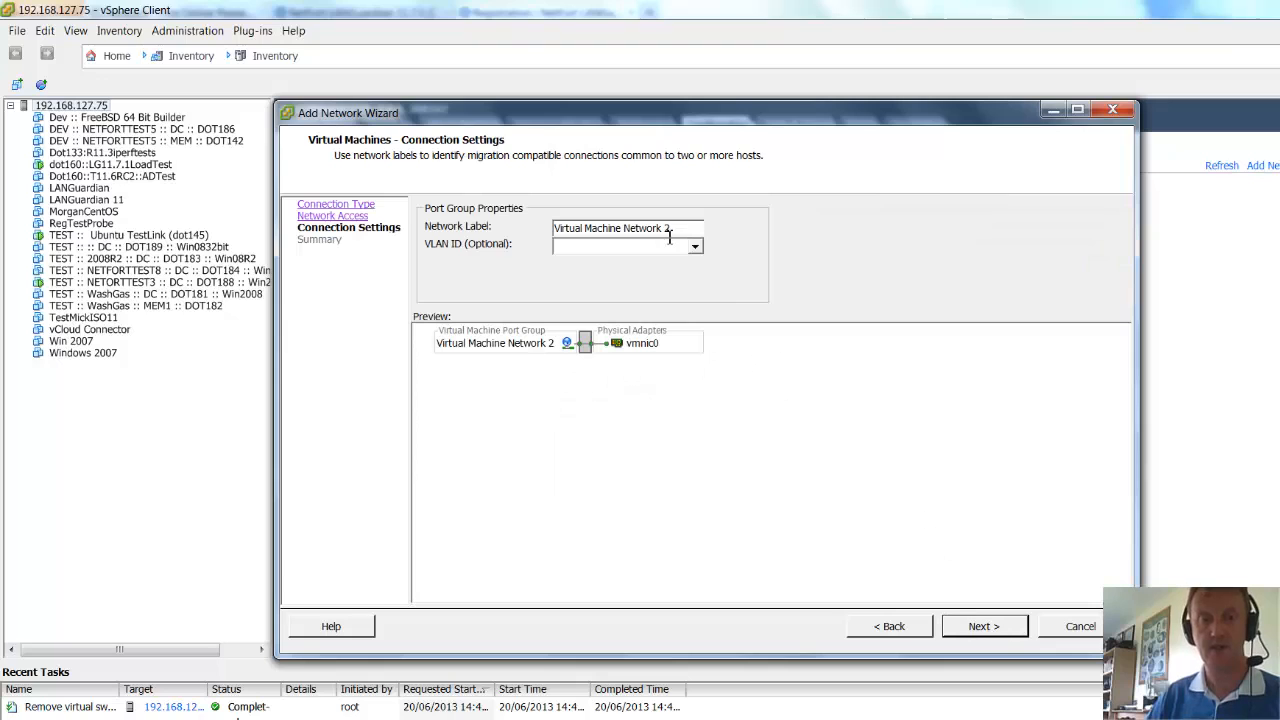
# Step: Label the new network "Monitoring Switch", leave its VLAN ID empty and finish creating the virtual switch
pyautogui.moveTo(676, 228); pyautogui.dragTo(458, 228)
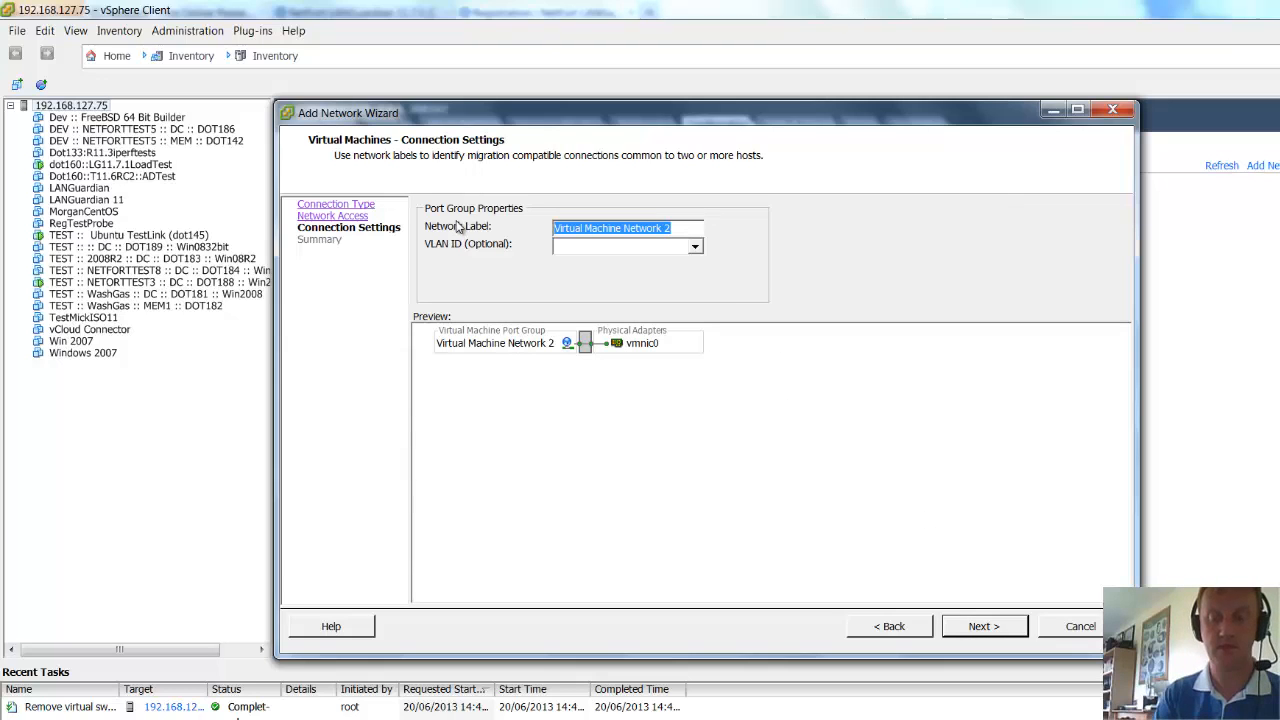
pyautogui.write('Monit')
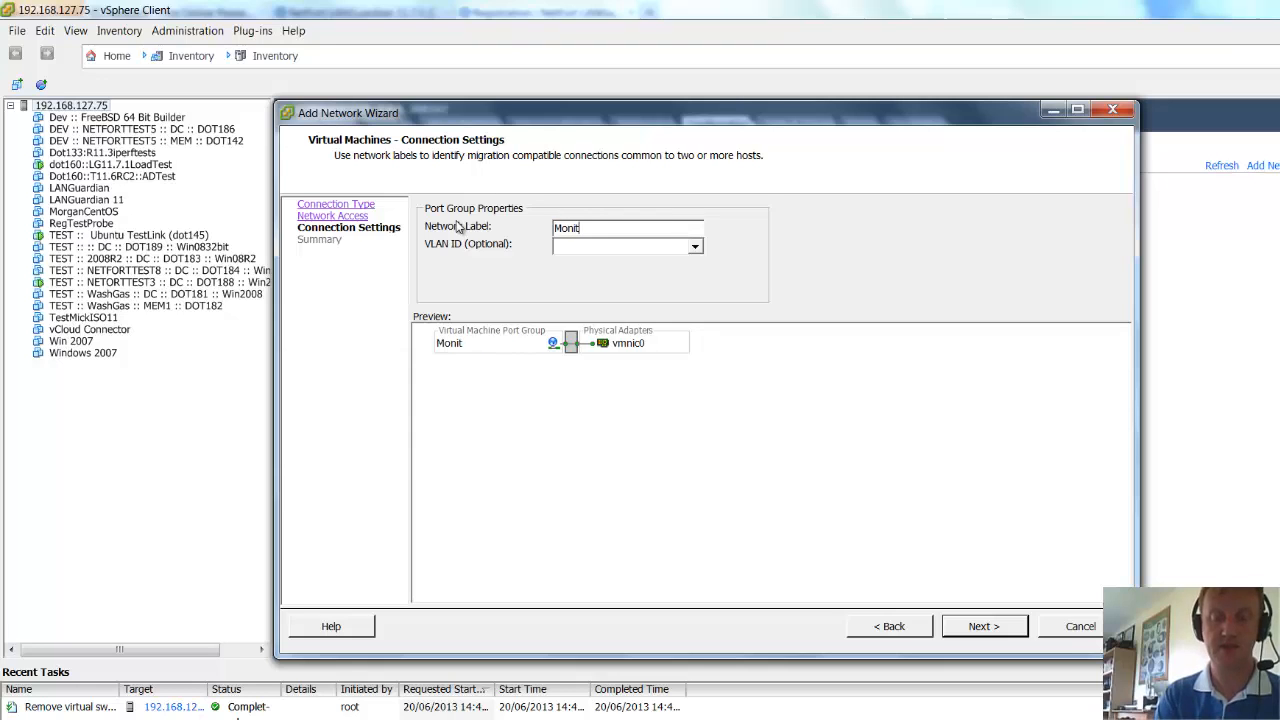
pyautogui.write('oring Switch')
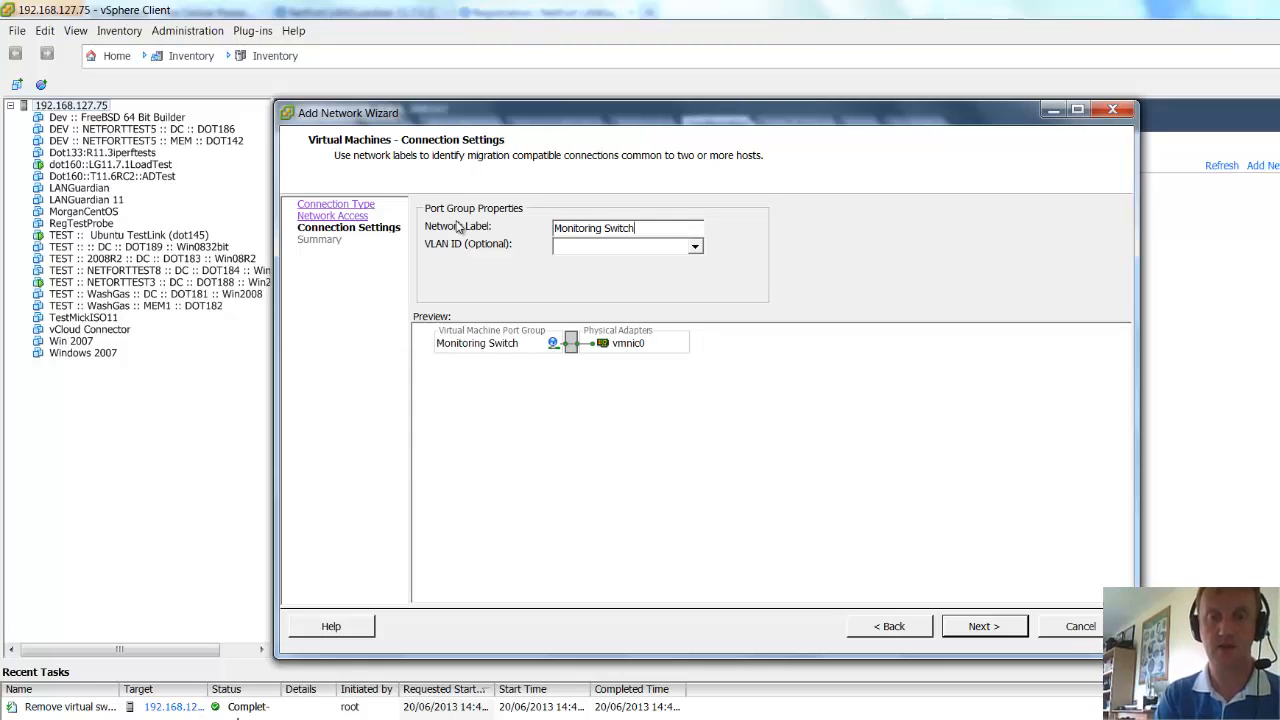
pyautogui.click(1008, 638)
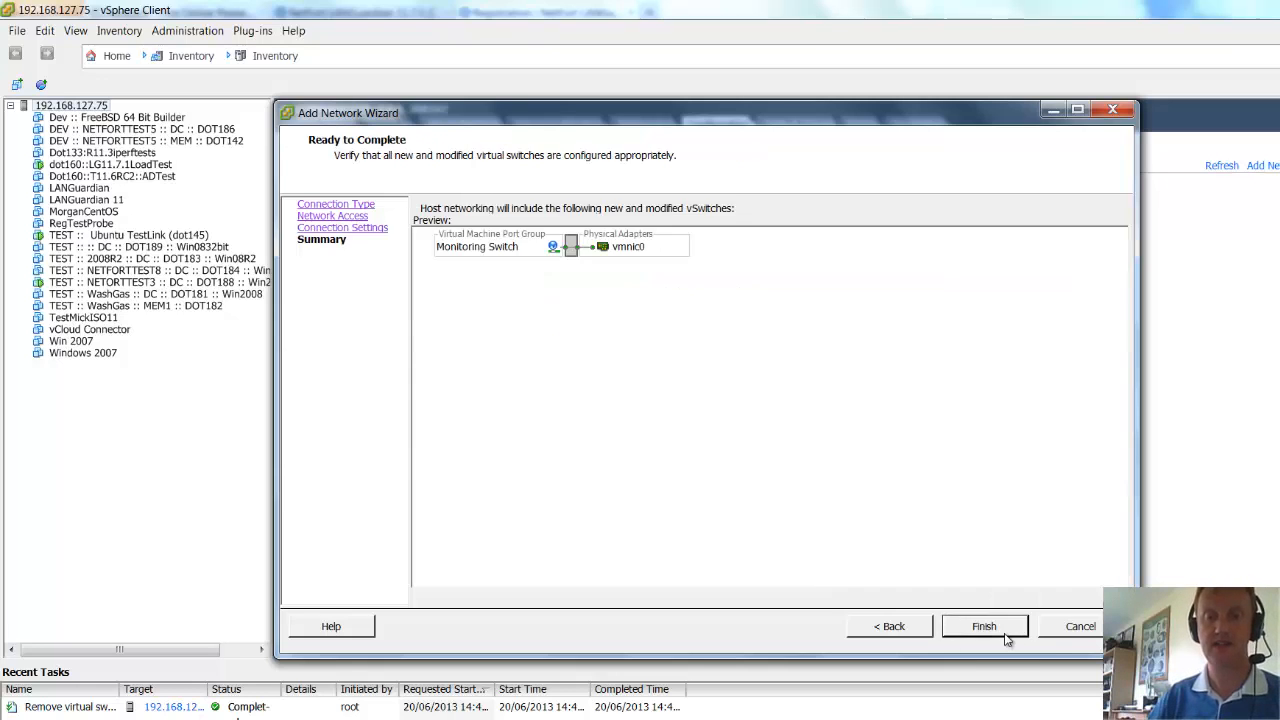
pyautogui.click(1004, 630)
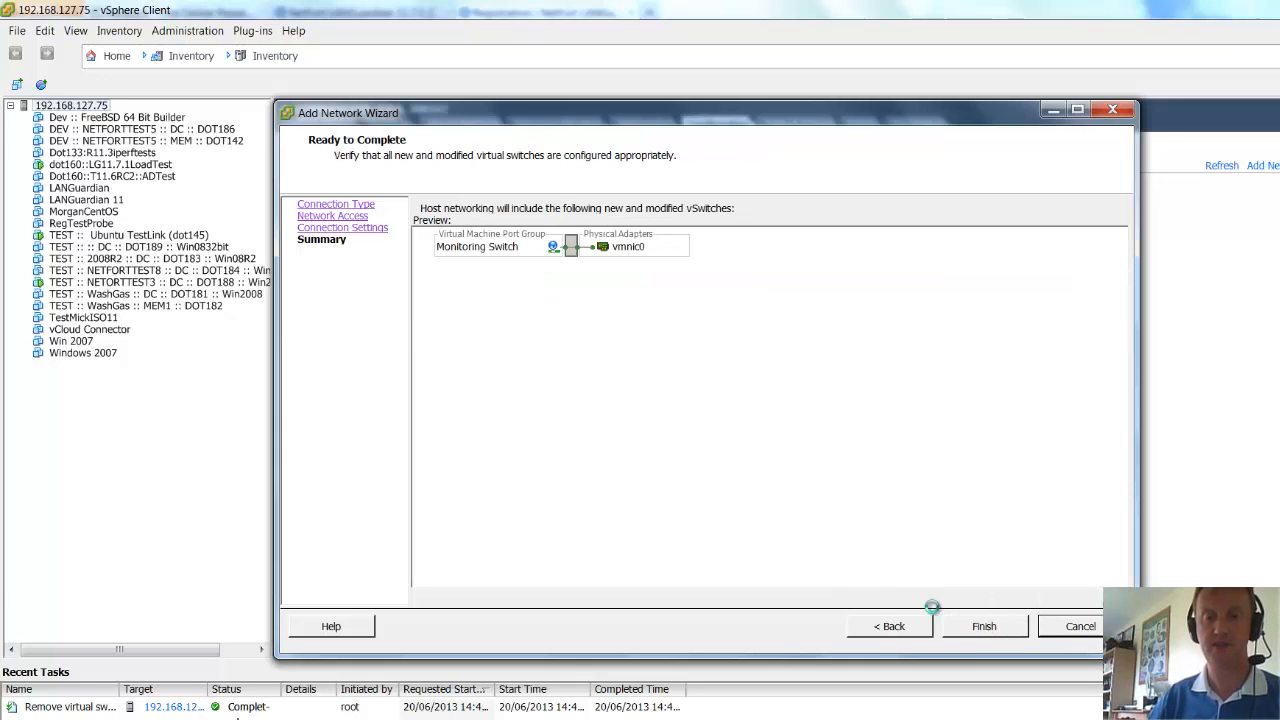
# Step: Examine the network adapters assigned to vSwitch1 and those available to add, leaving its configuration unchanged
pyautogui.scroll(-4, 697, 428)
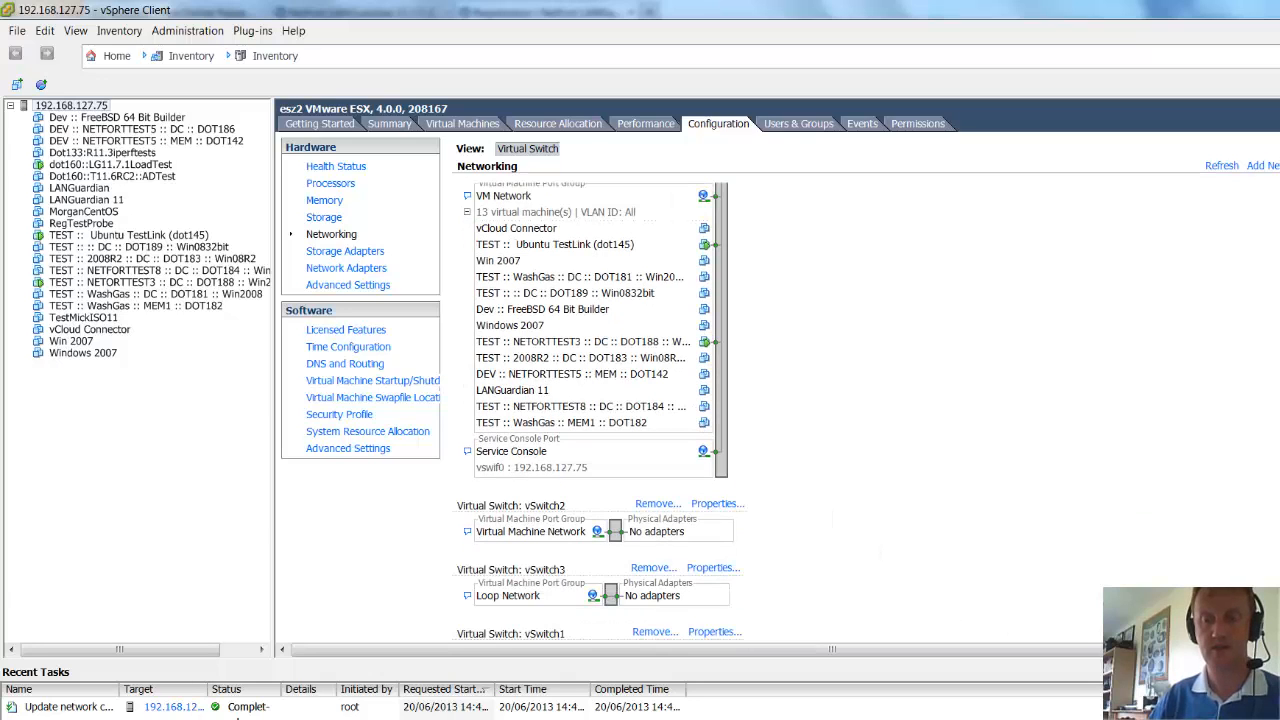
pyautogui.scroll(-1, 780, 388)
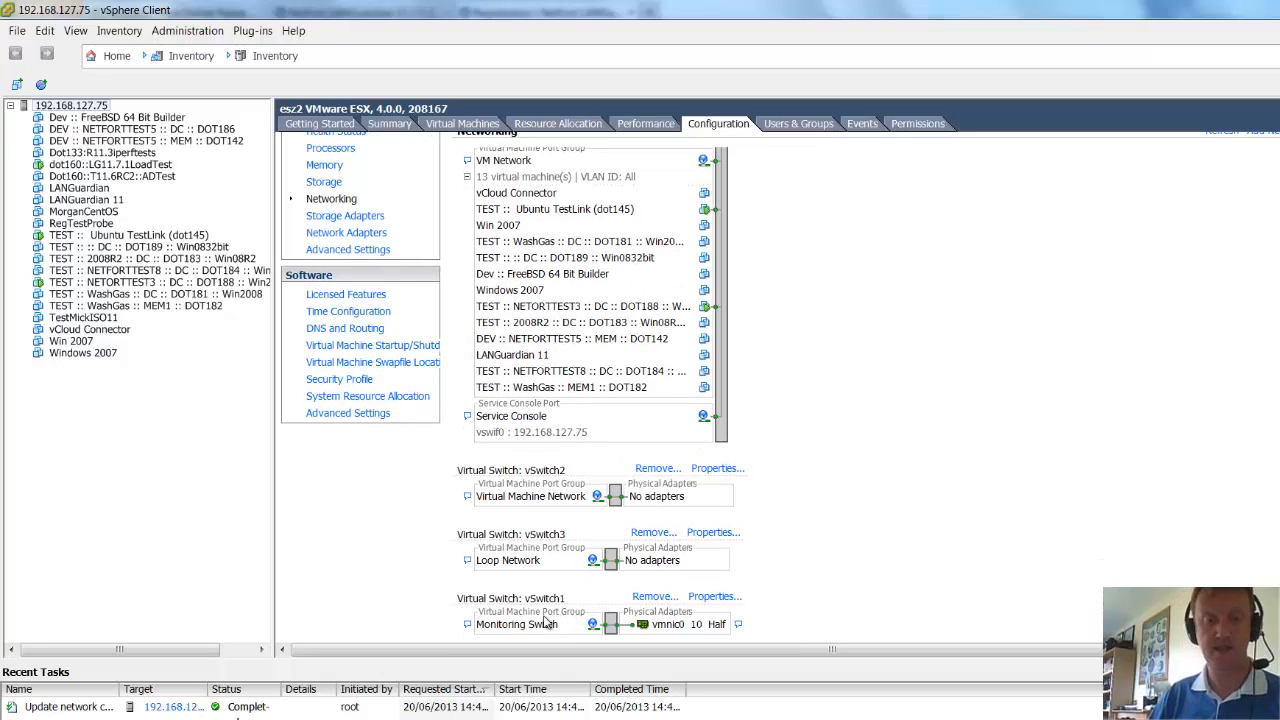
pyautogui.click(706, 597)
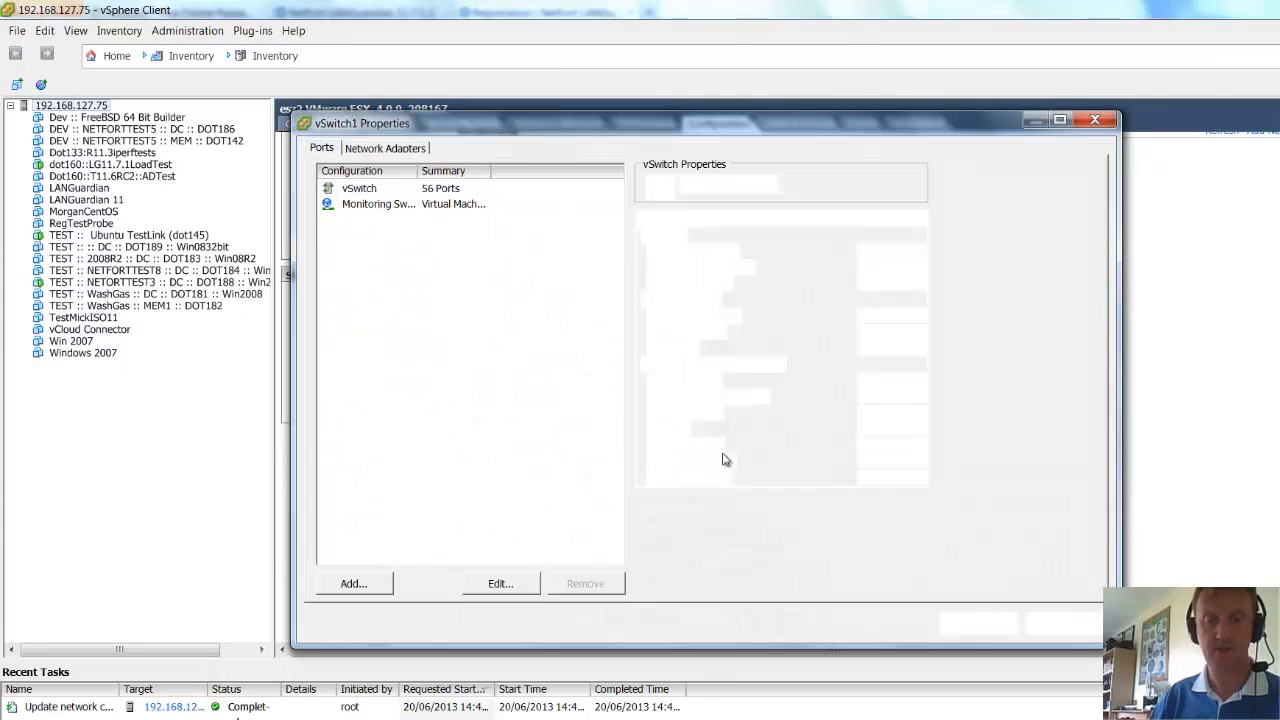
pyautogui.click(404, 150)
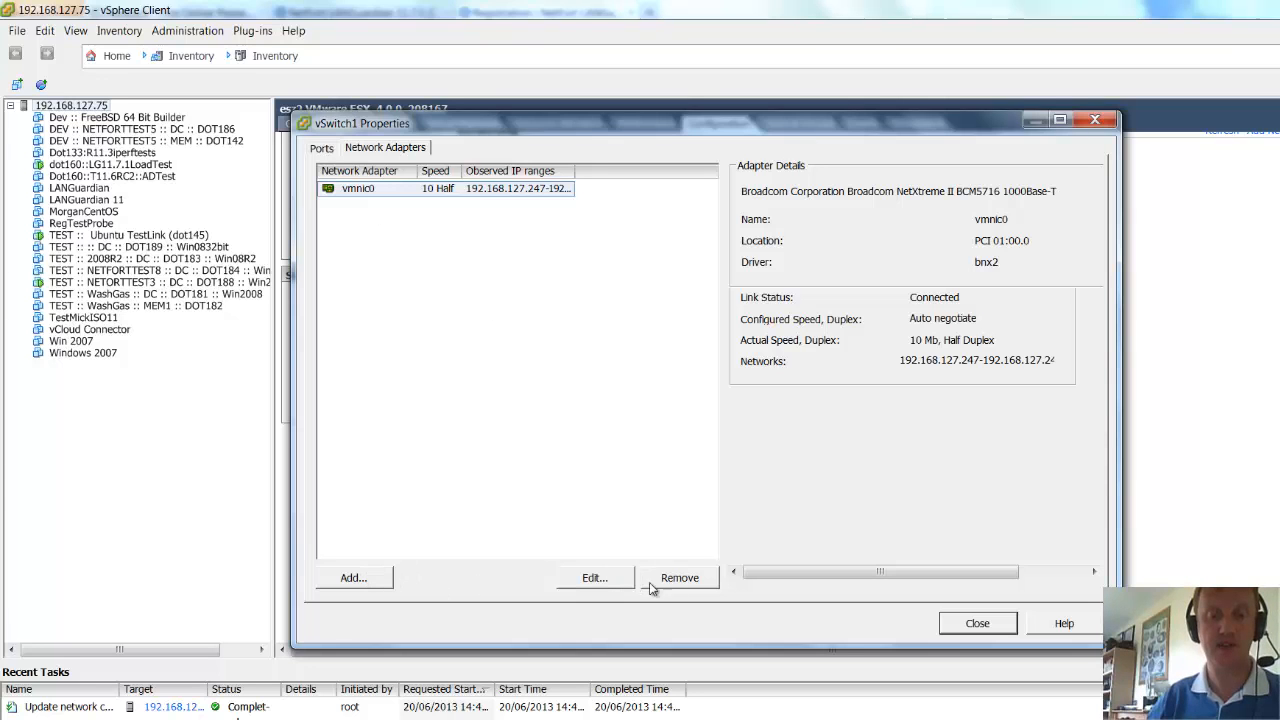
pyautogui.click(350, 582)
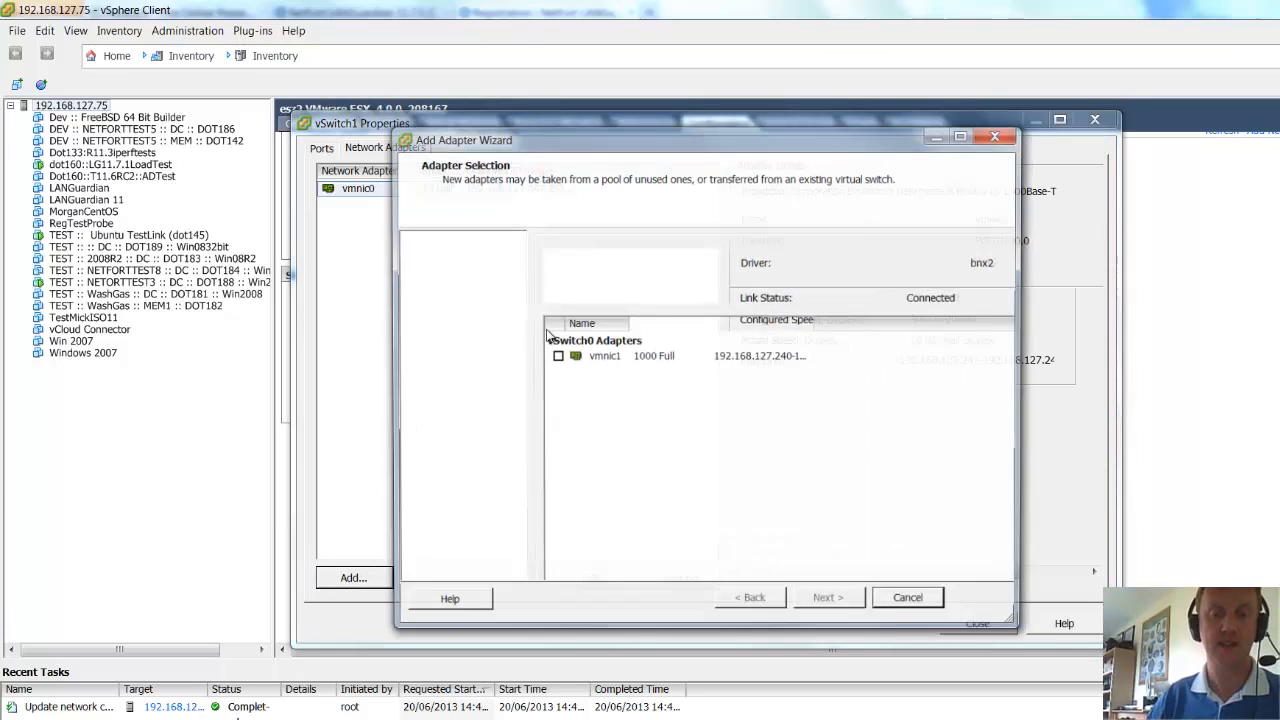
pyautogui.click(913, 603)
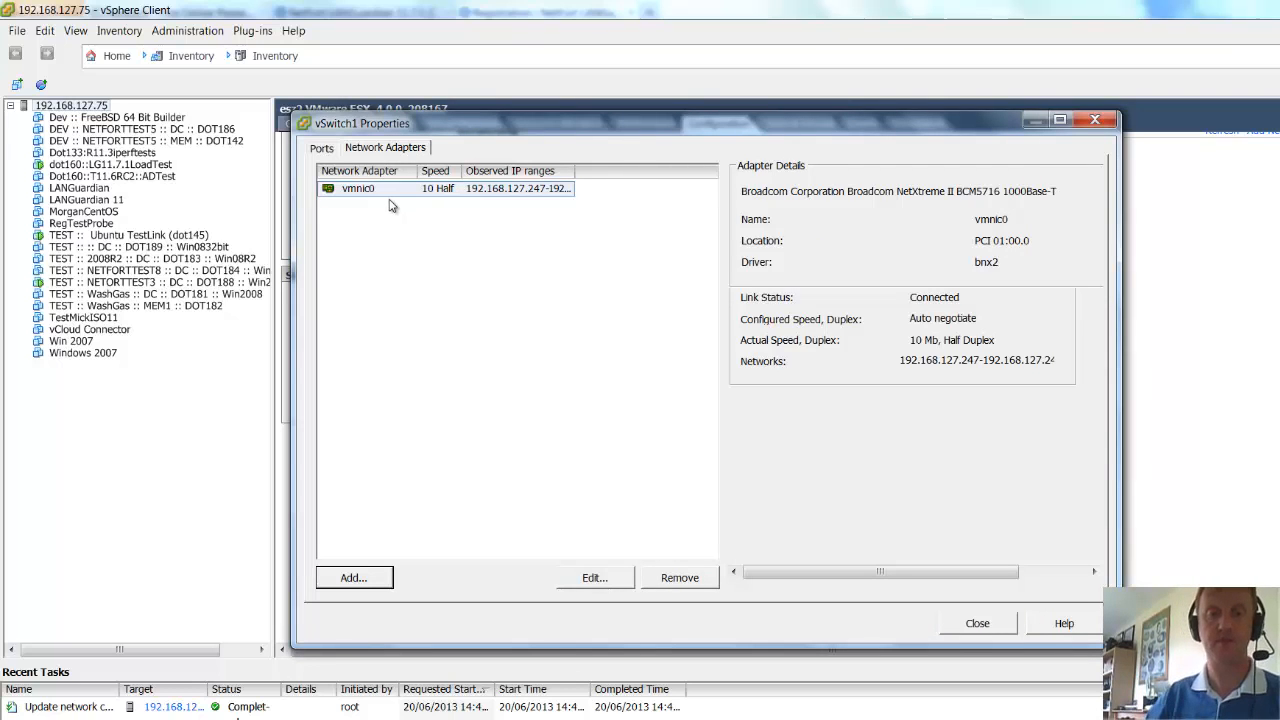
pyautogui.press('Escape')
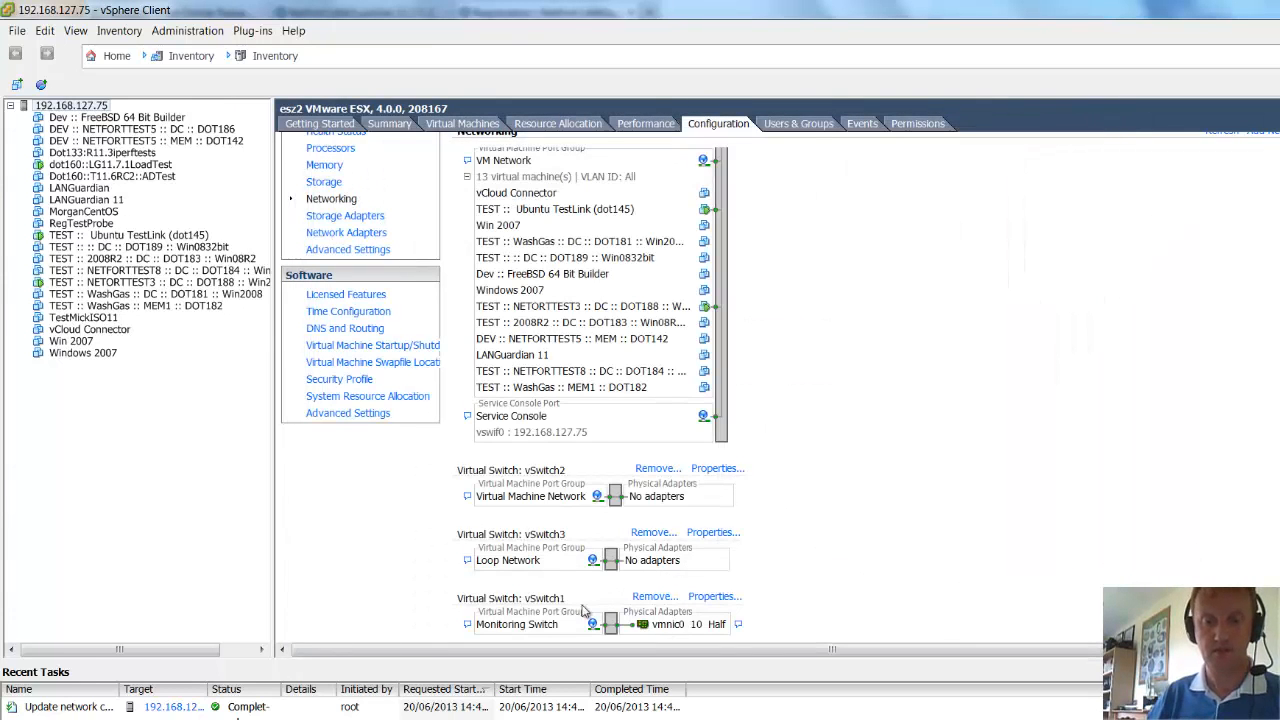
# Step: Add a Virtual Machine port group labelled "Monitoring Port Group" with VLAN ID 4095 to vSwitch1
pyautogui.click(706, 597)
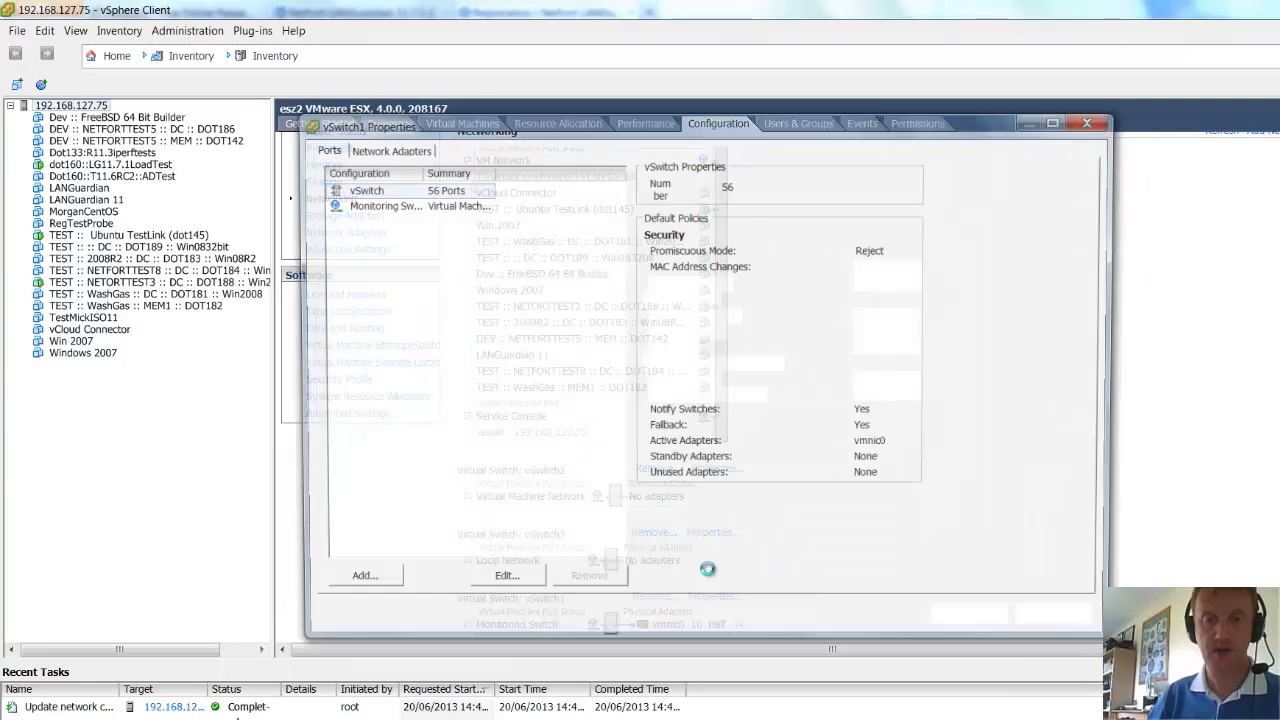
pyautogui.click(364, 207)
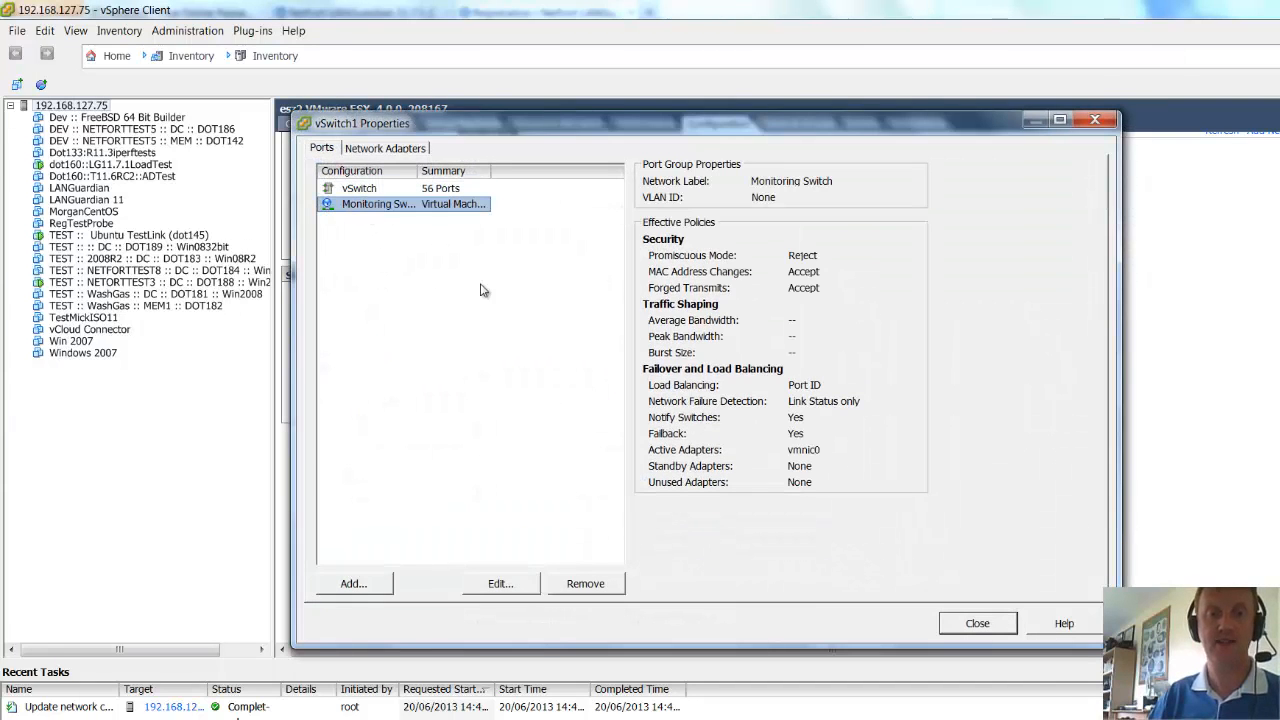
pyautogui.click(355, 584)
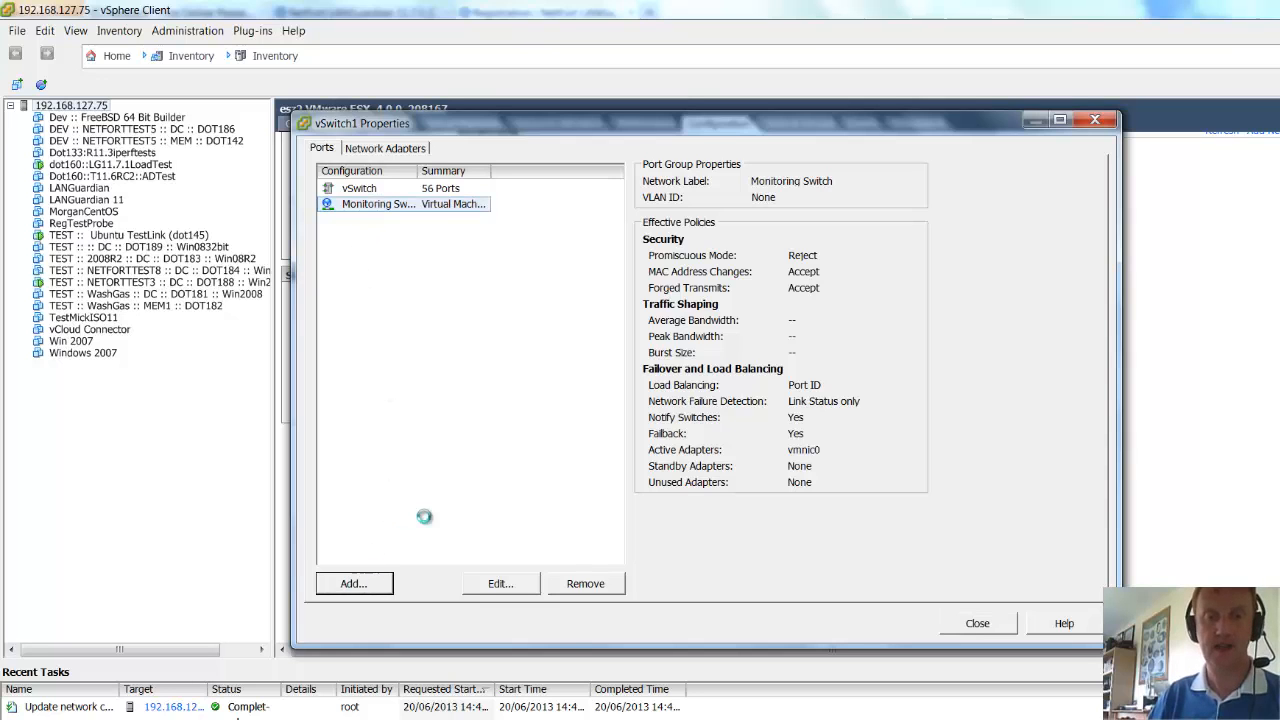
pyautogui.click(1000, 626)
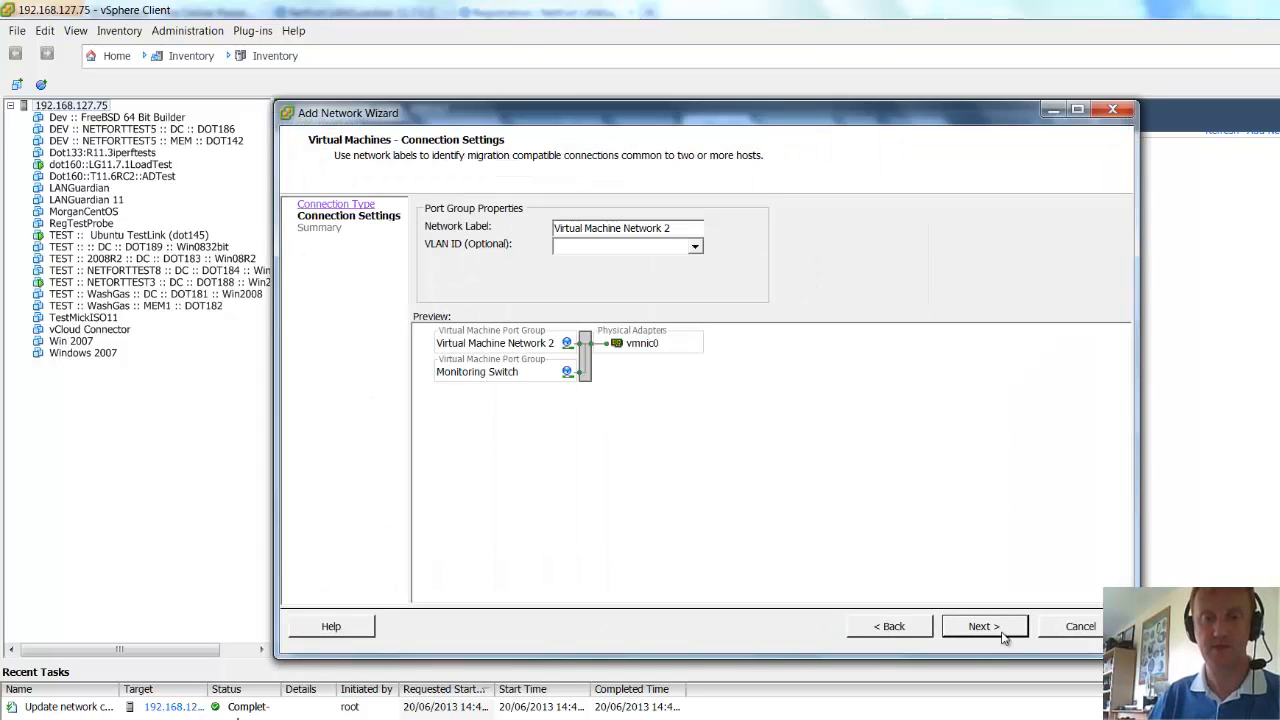
pyautogui.moveTo(671, 228); pyautogui.dragTo(456, 225)
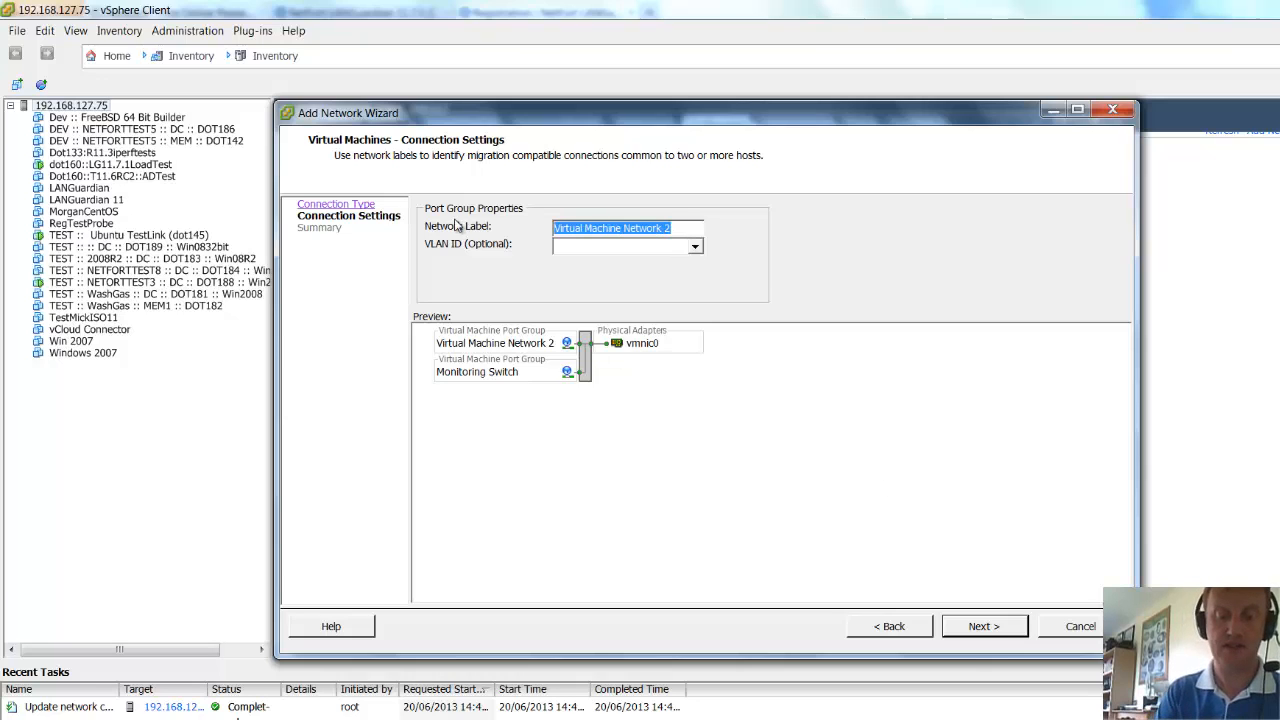
pyautogui.write('Monitoring Po')
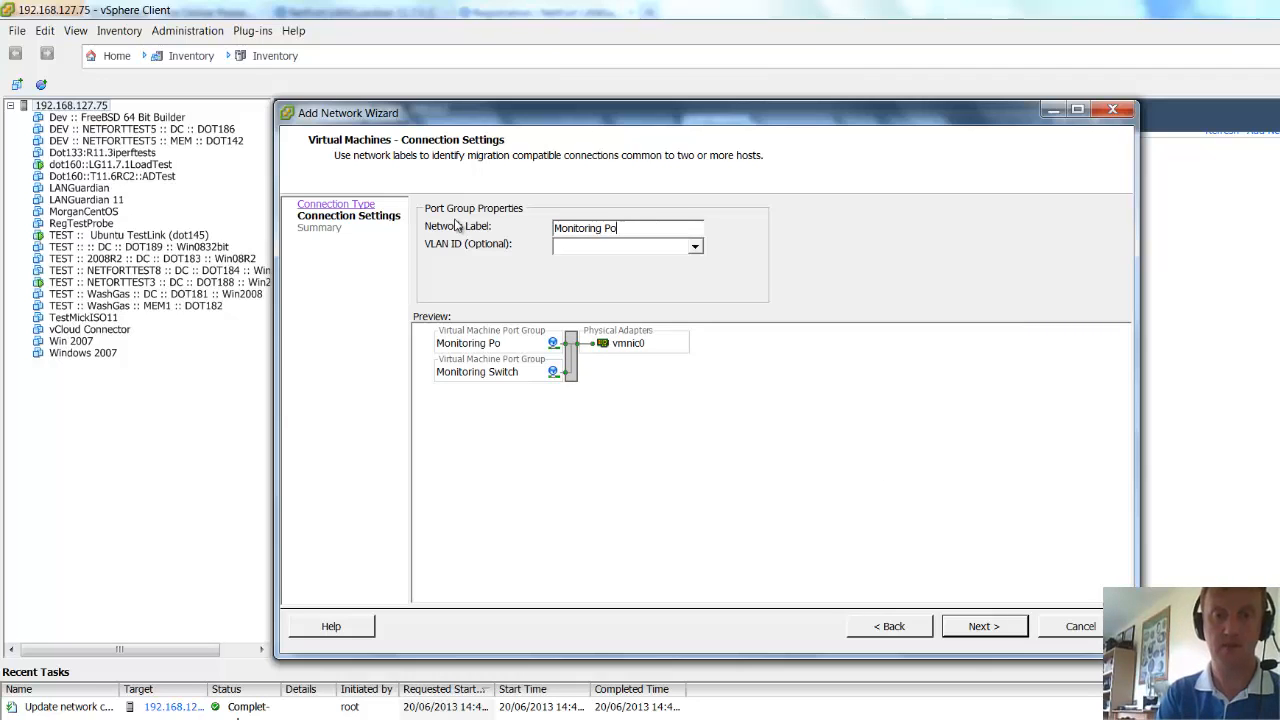
pyautogui.write('rt Grou')
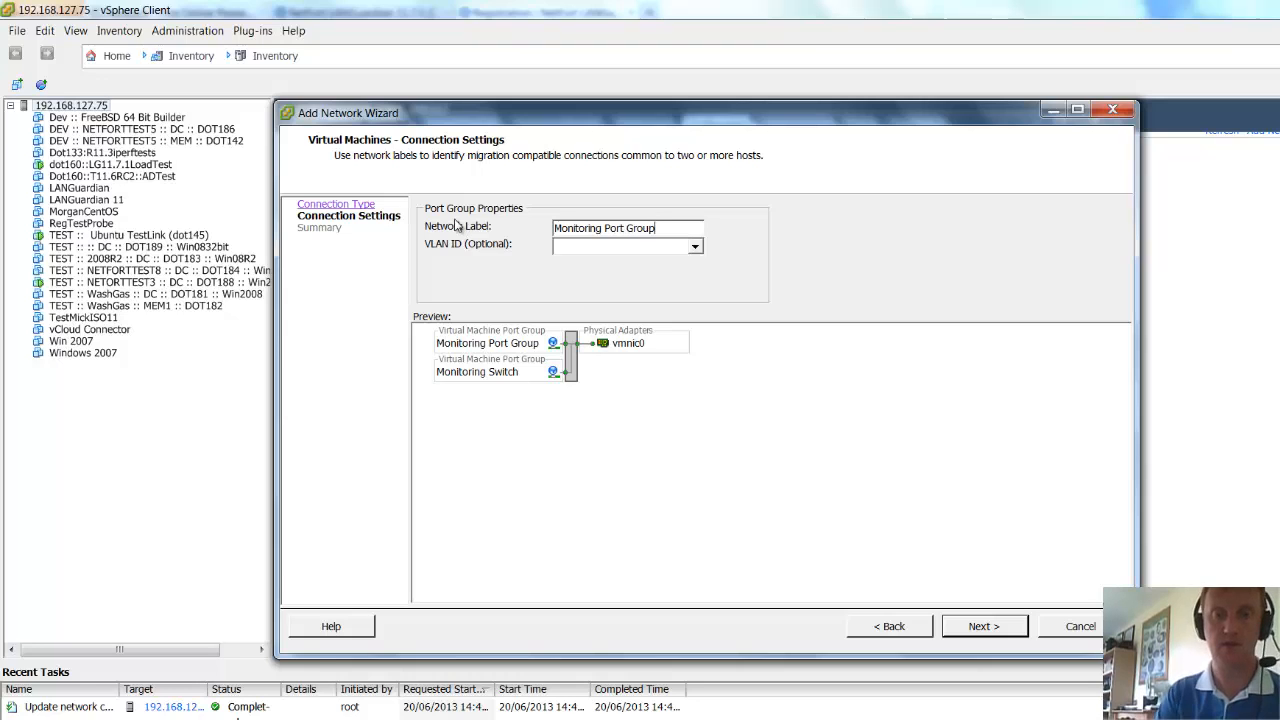
pyautogui.write('p')
pyautogui.press('Tab')
pyautogui.write('4095')
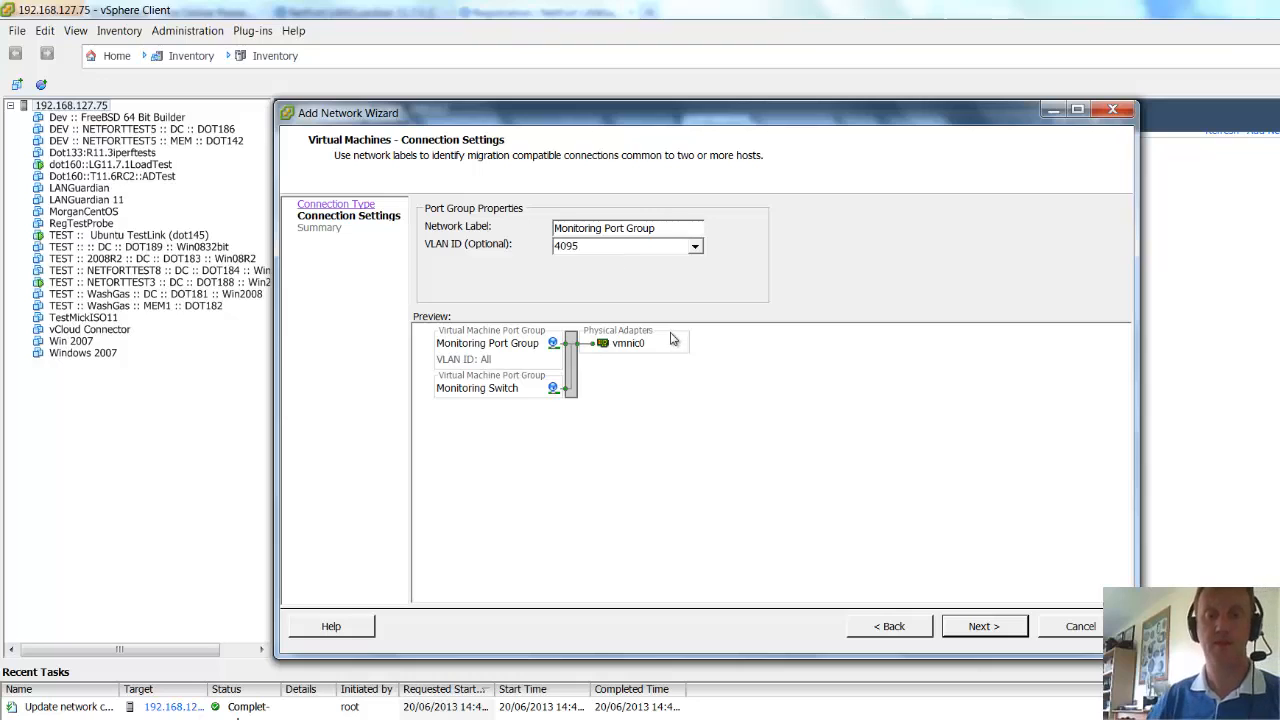
pyautogui.click(985, 627)
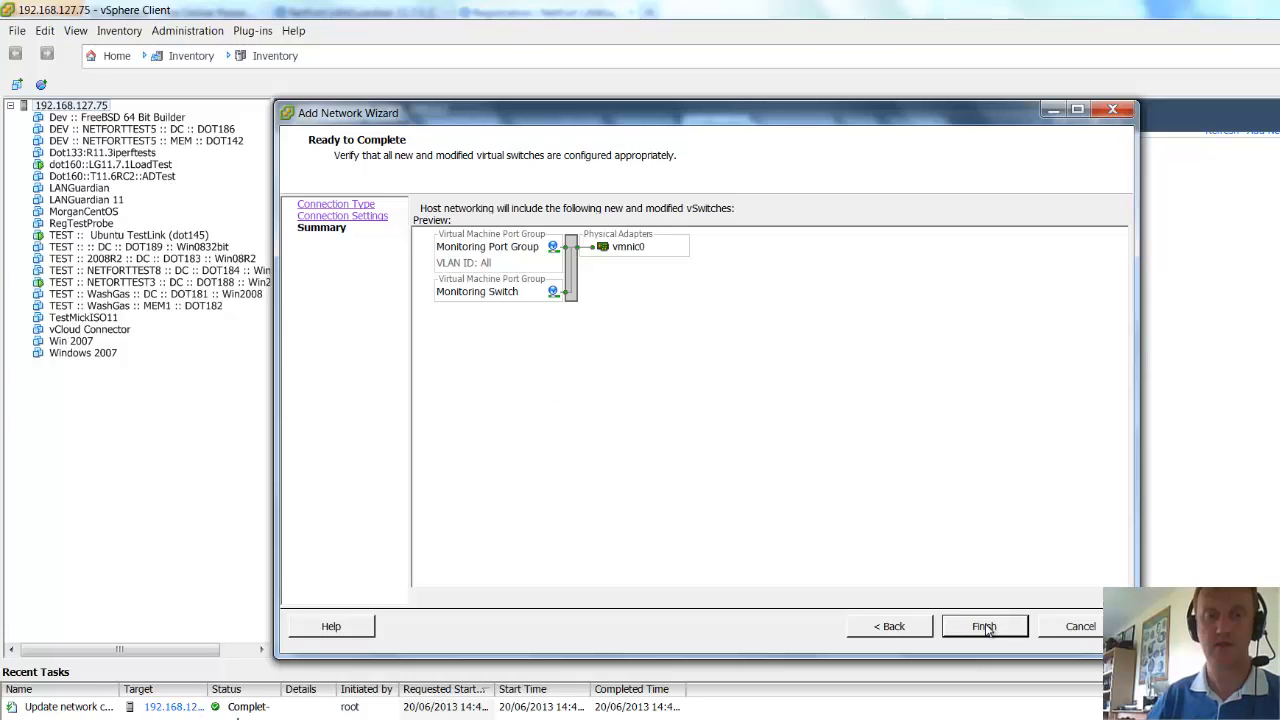
pyautogui.click(985, 627)
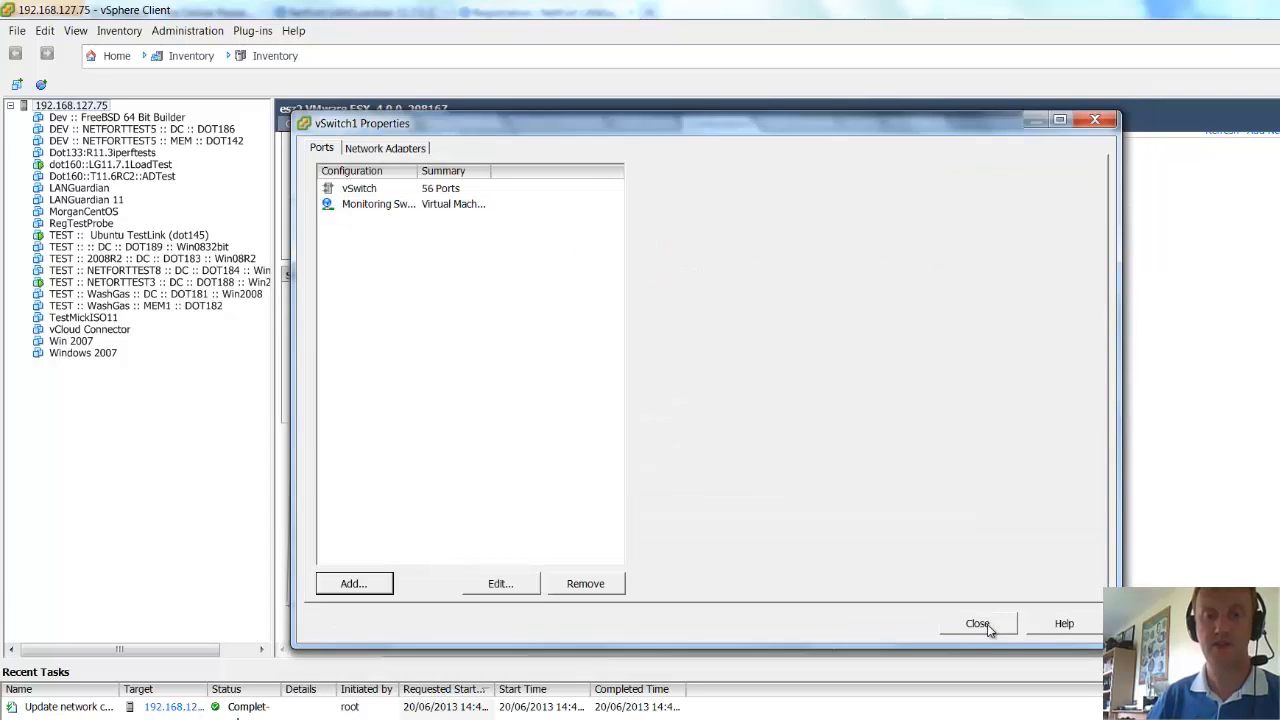
# Step: Set Promiscuous Mode to Accept in the security policy of vSwitch1's Monitoring Port Group, then close the switch properties
pyautogui.click(400, 220)
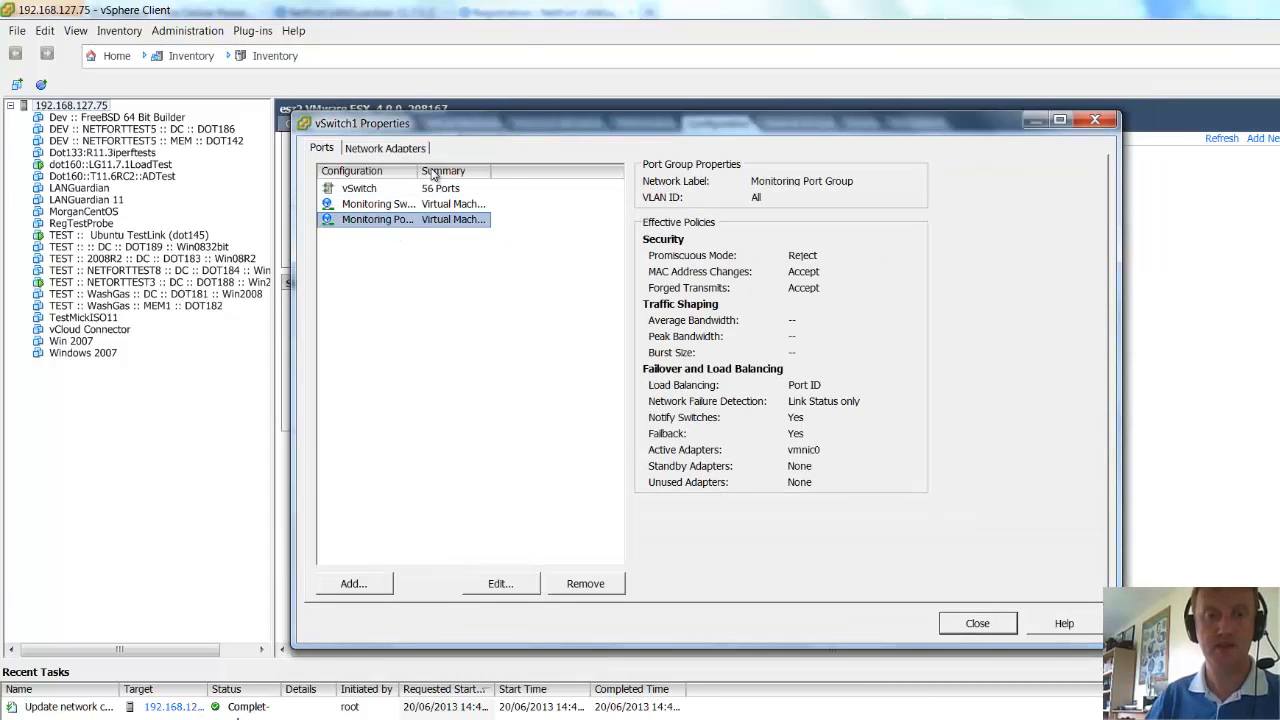
pyautogui.moveTo(421, 172); pyautogui.dragTo(502, 175)
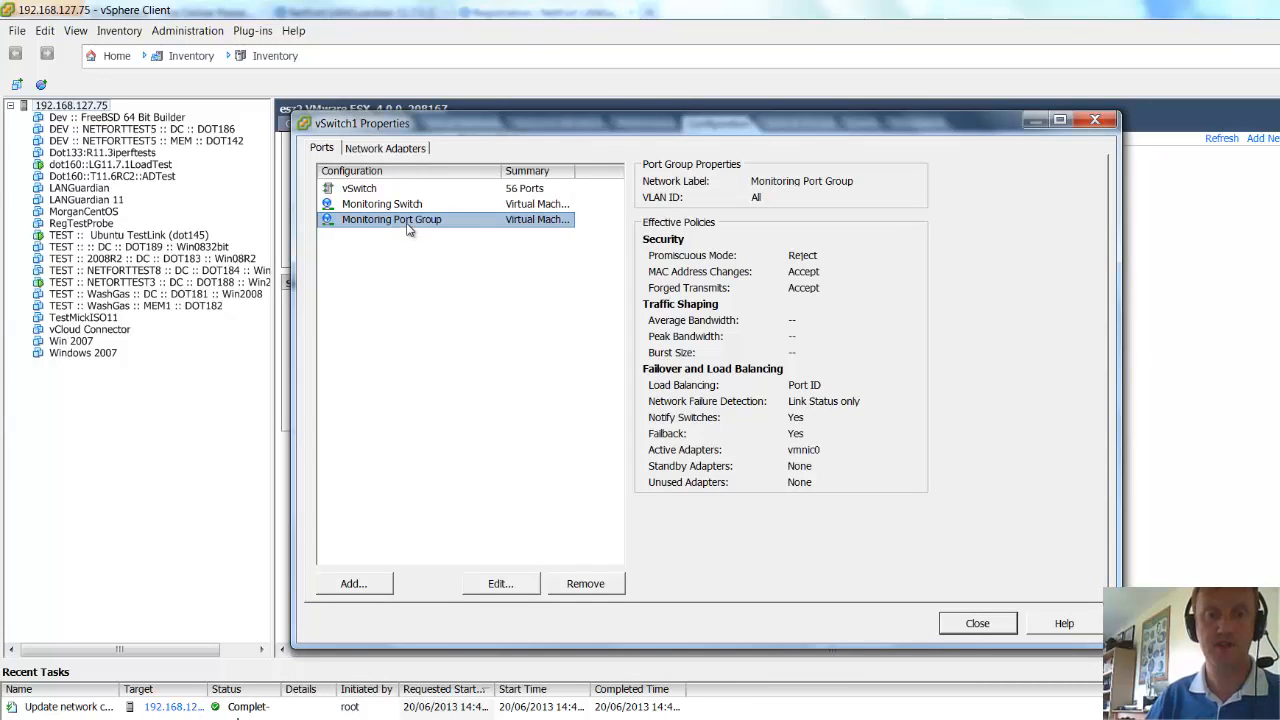
pyautogui.click(513, 589)
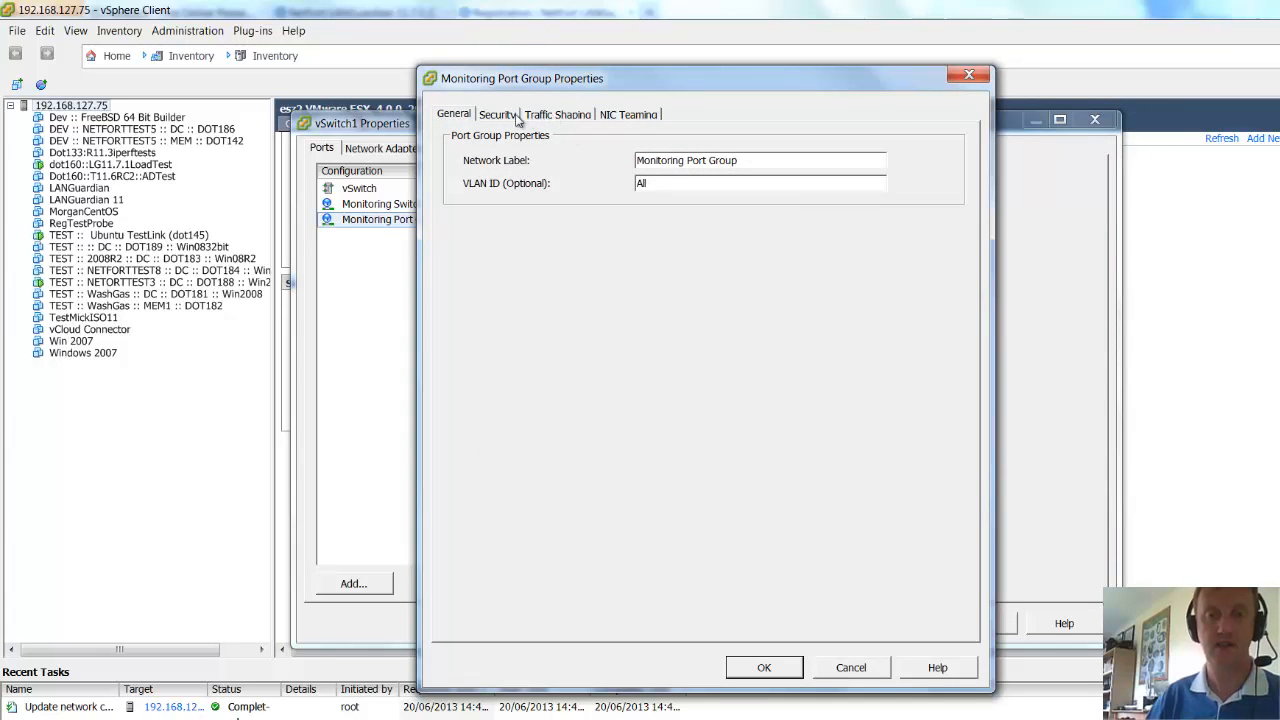
pyautogui.click(503, 116)
pyautogui.click(641, 165)
pyautogui.click(859, 164)
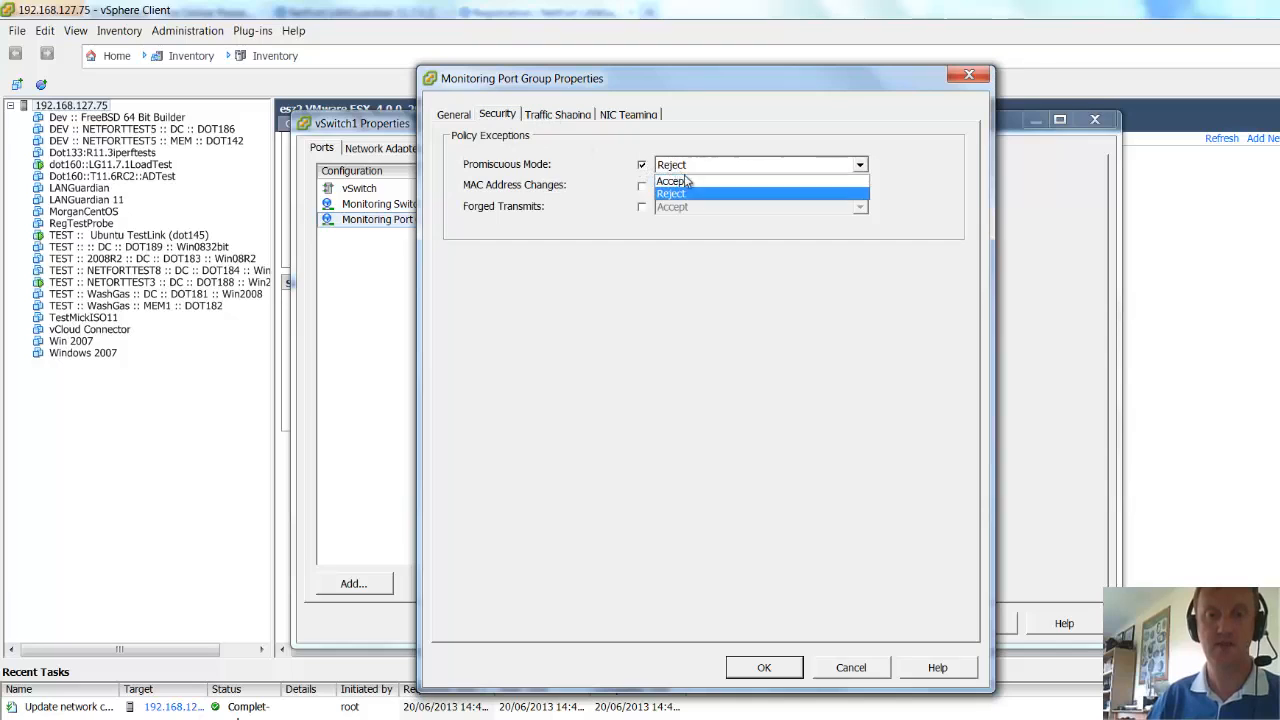
pyautogui.click(720, 177)
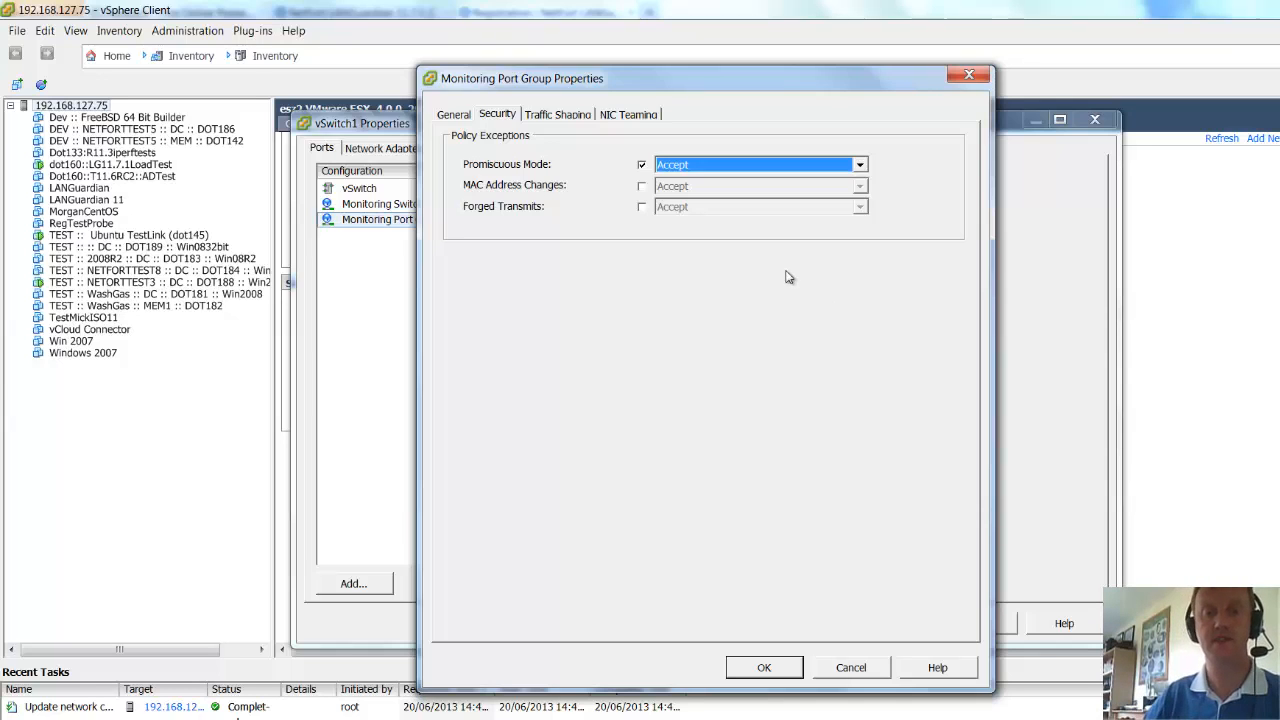
pyautogui.click(775, 675)
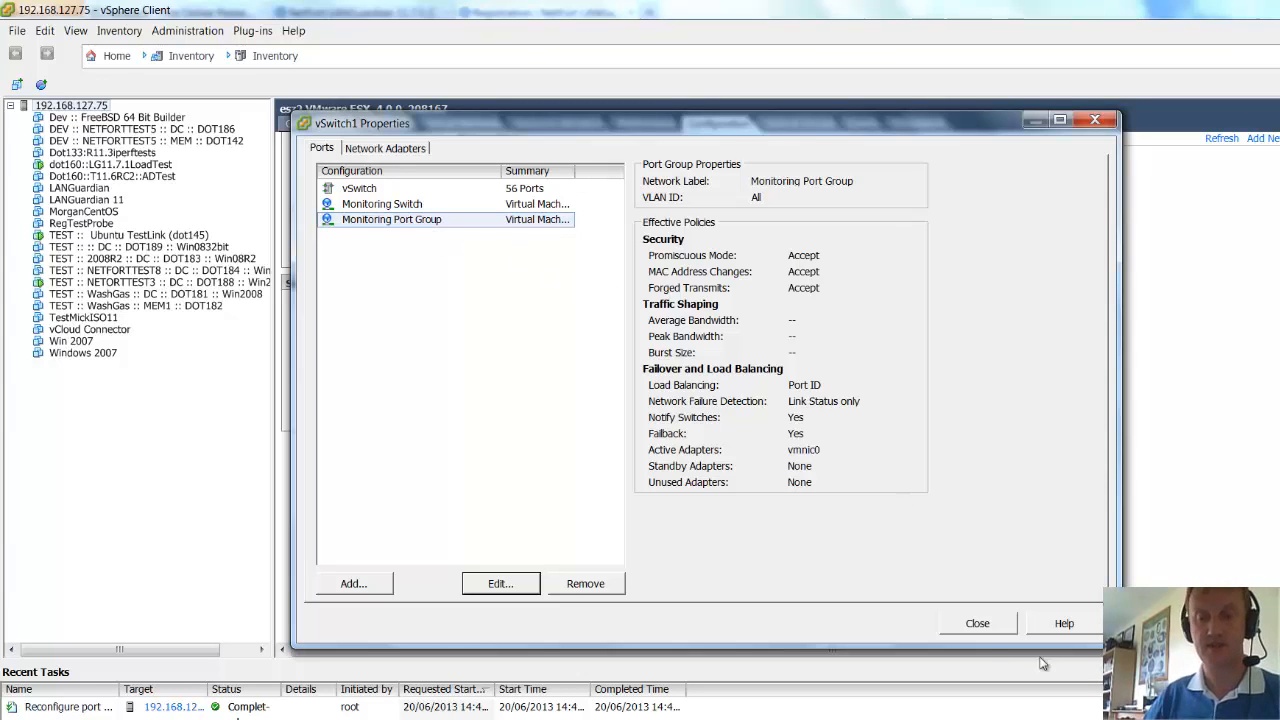
pyautogui.click(978, 623)
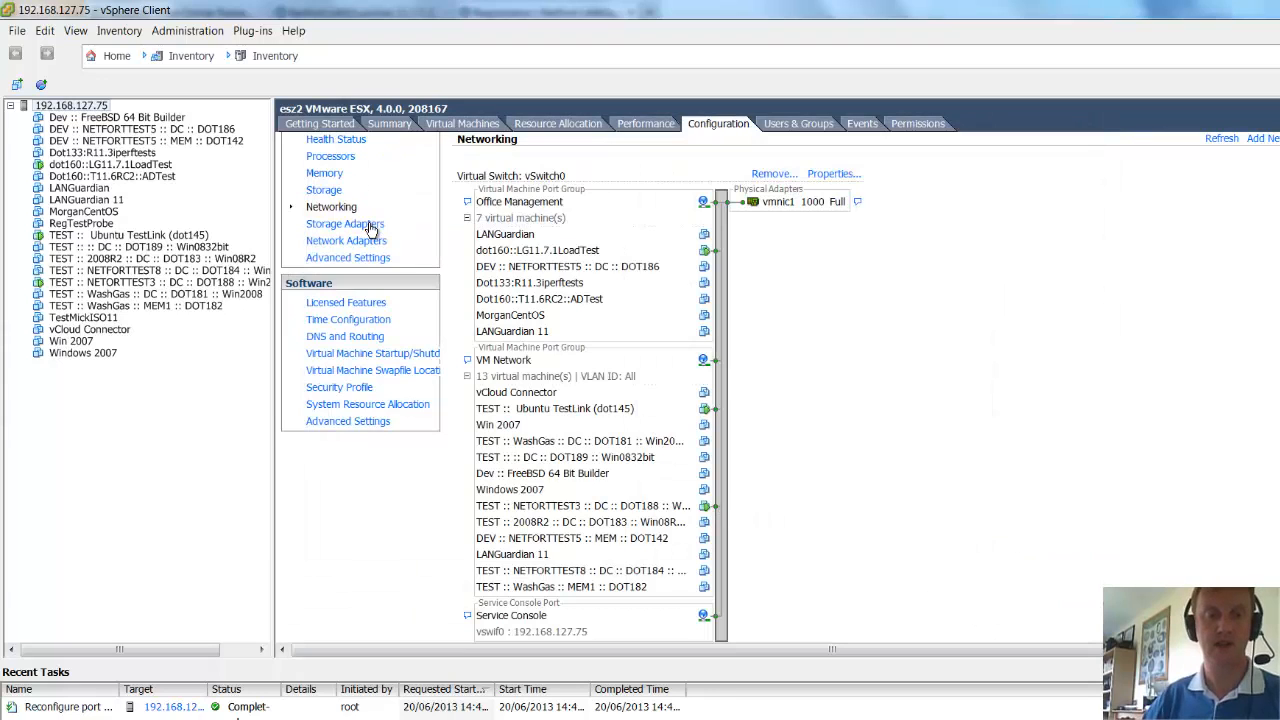
# Step: Start a Typical virtual machine on the host, named "Dot153 ::" plus the owner's first name and "LG", stored on datastore Storage1 (2)
pyautogui.rightClick(90, 105)
pyautogui.click(160, 117)
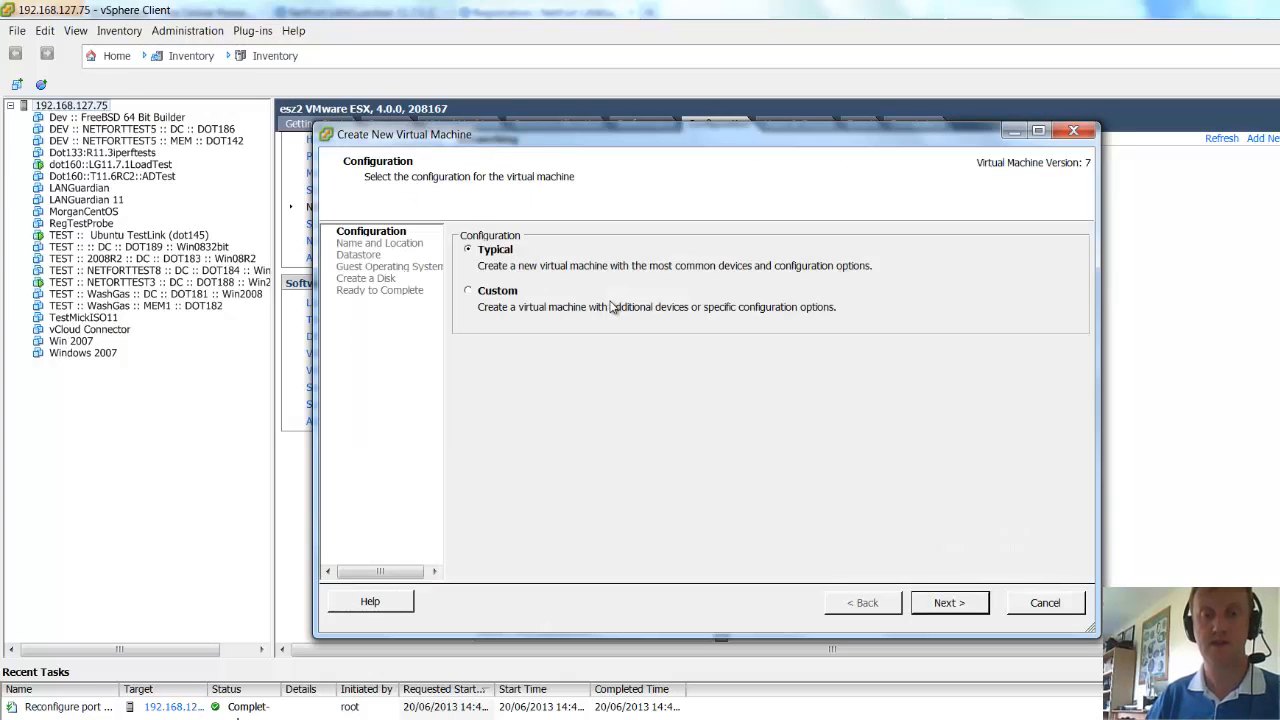
pyautogui.click(952, 612)
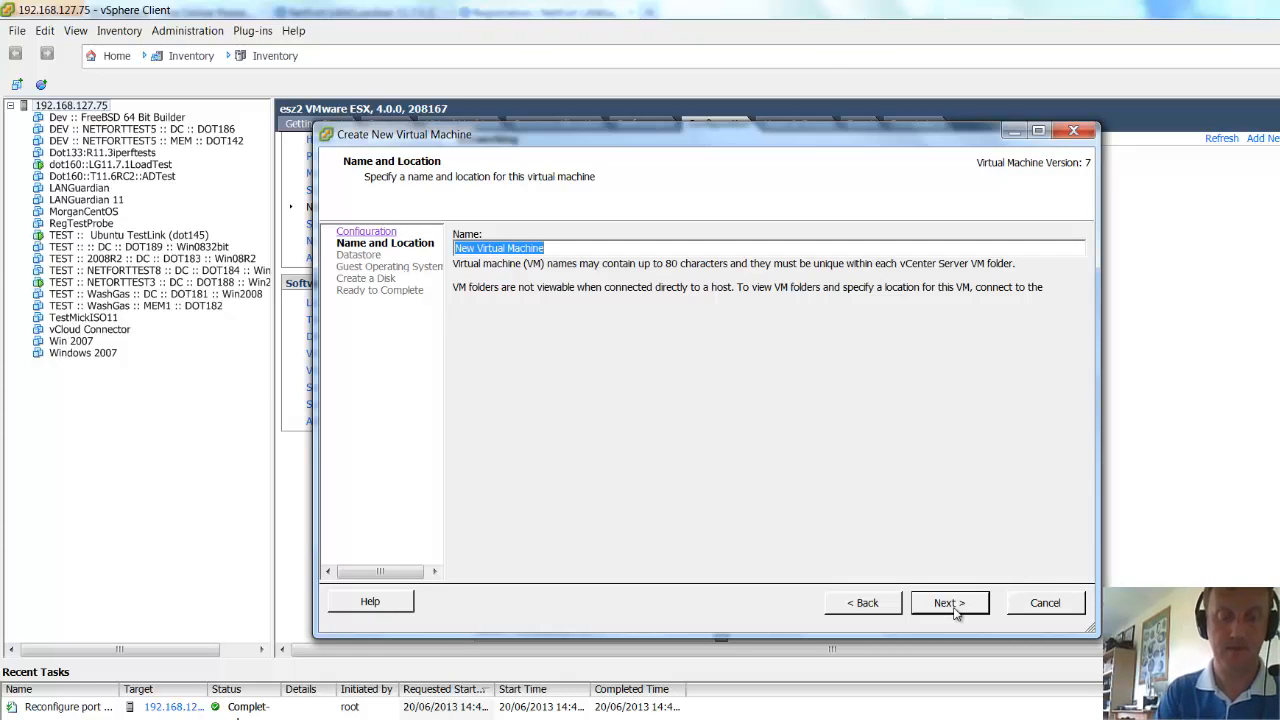
pyautogui.write('Dot1')
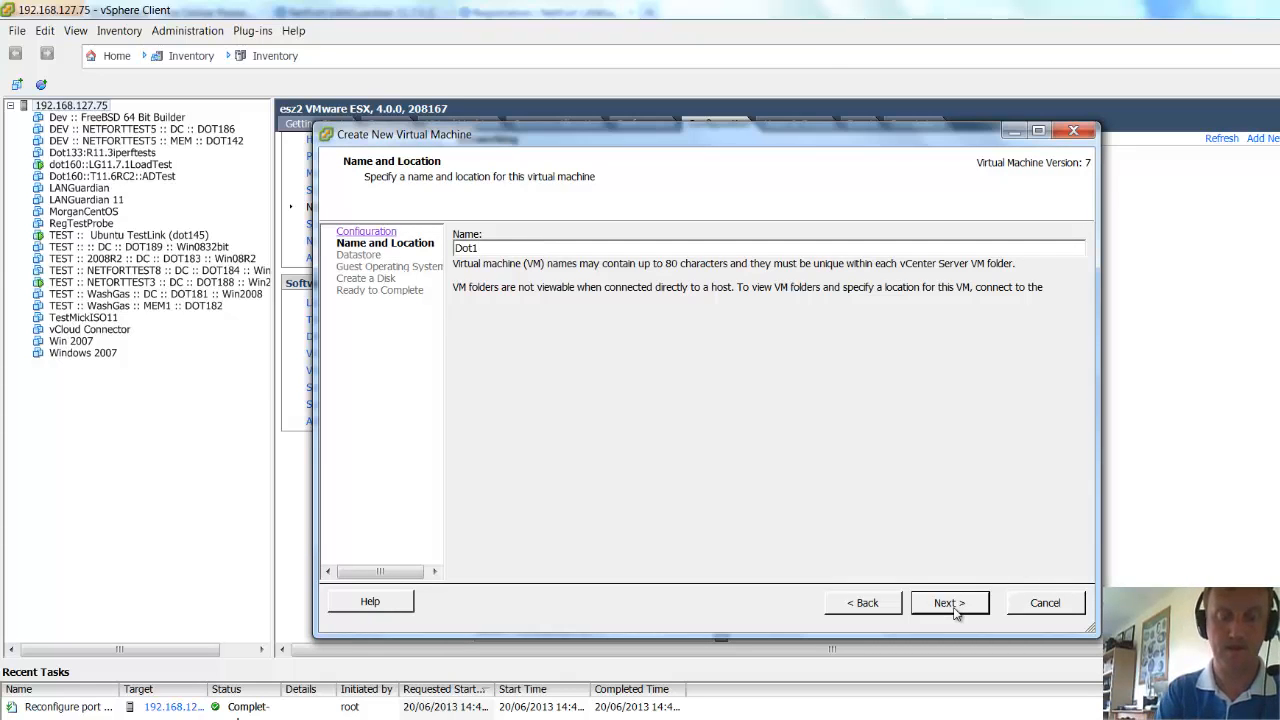
pyautogui.write('53 :: Darragh LG')
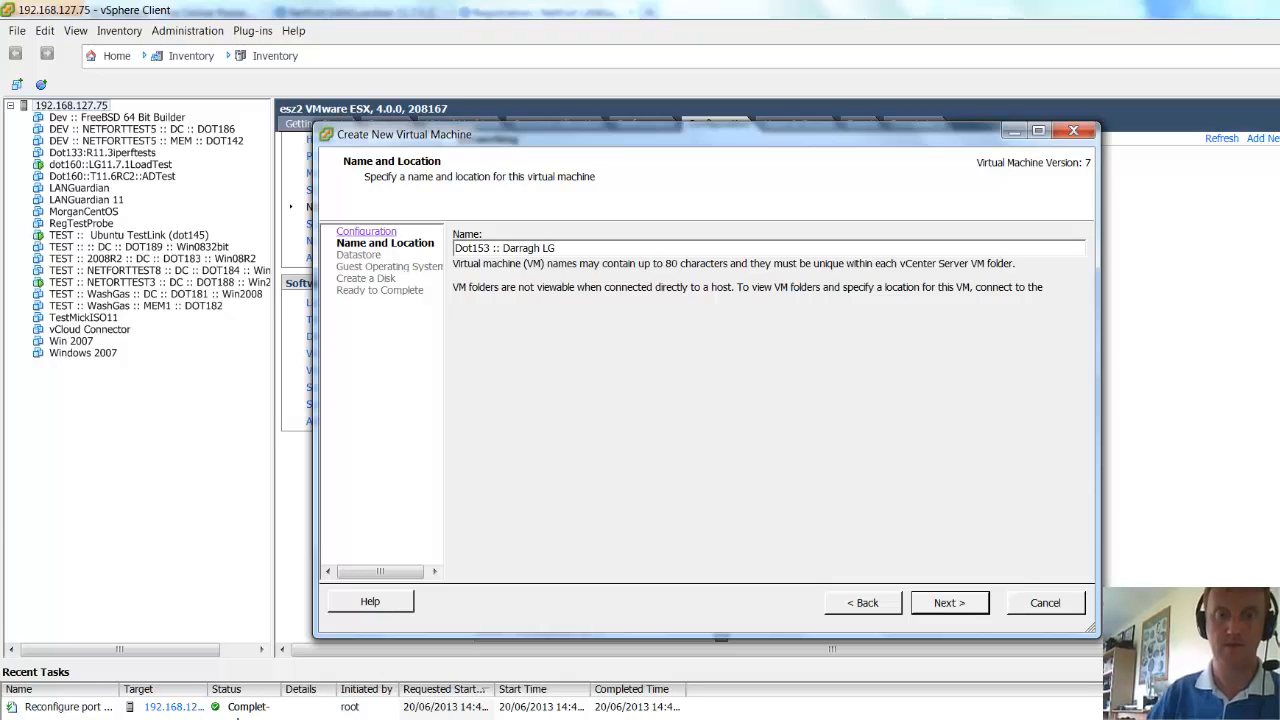
pyautogui.click(960, 605)
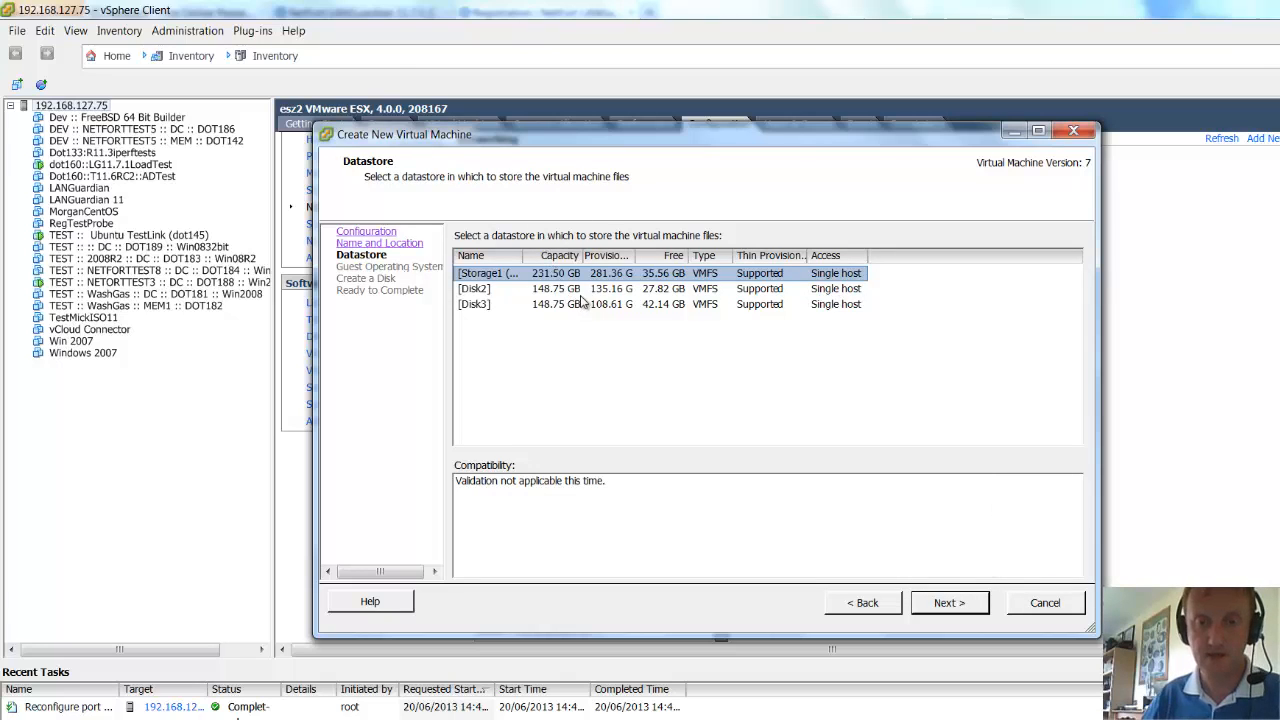
pyautogui.click(976, 612)
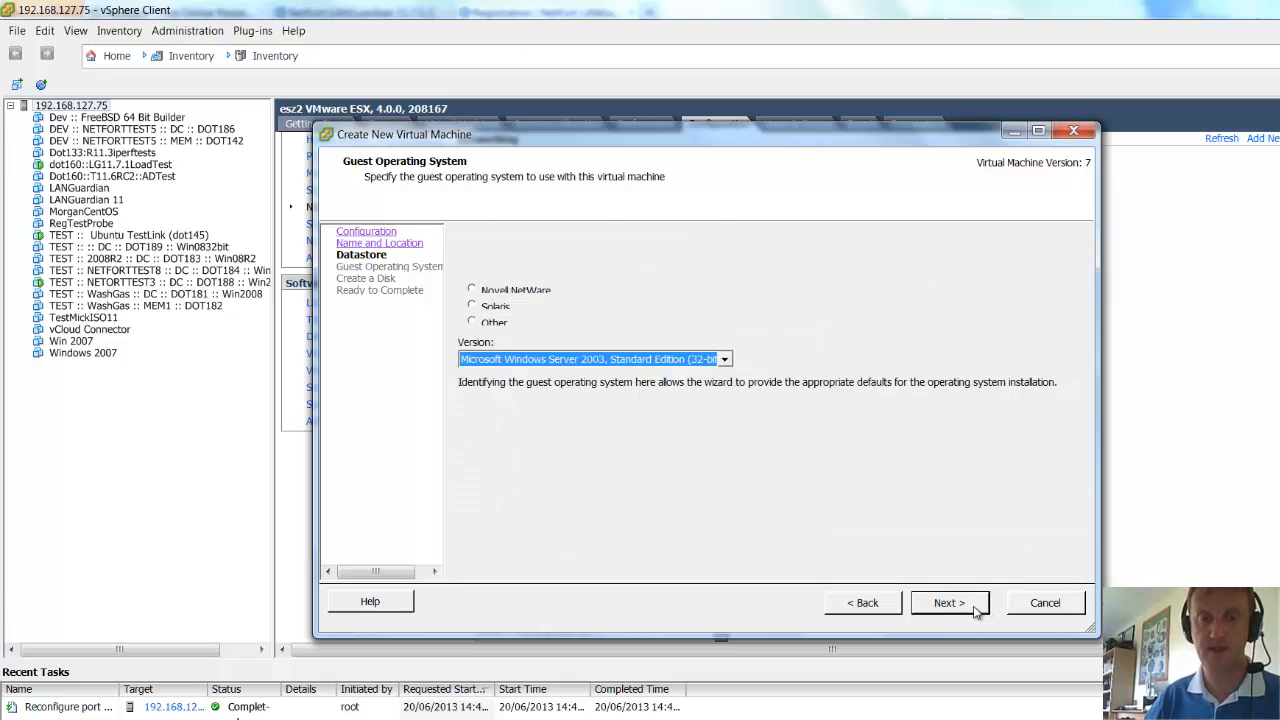
# Step: Set the new virtual machine's guest operating system to Linux, version Other Linux (64-bit)
pyautogui.click(476, 275)
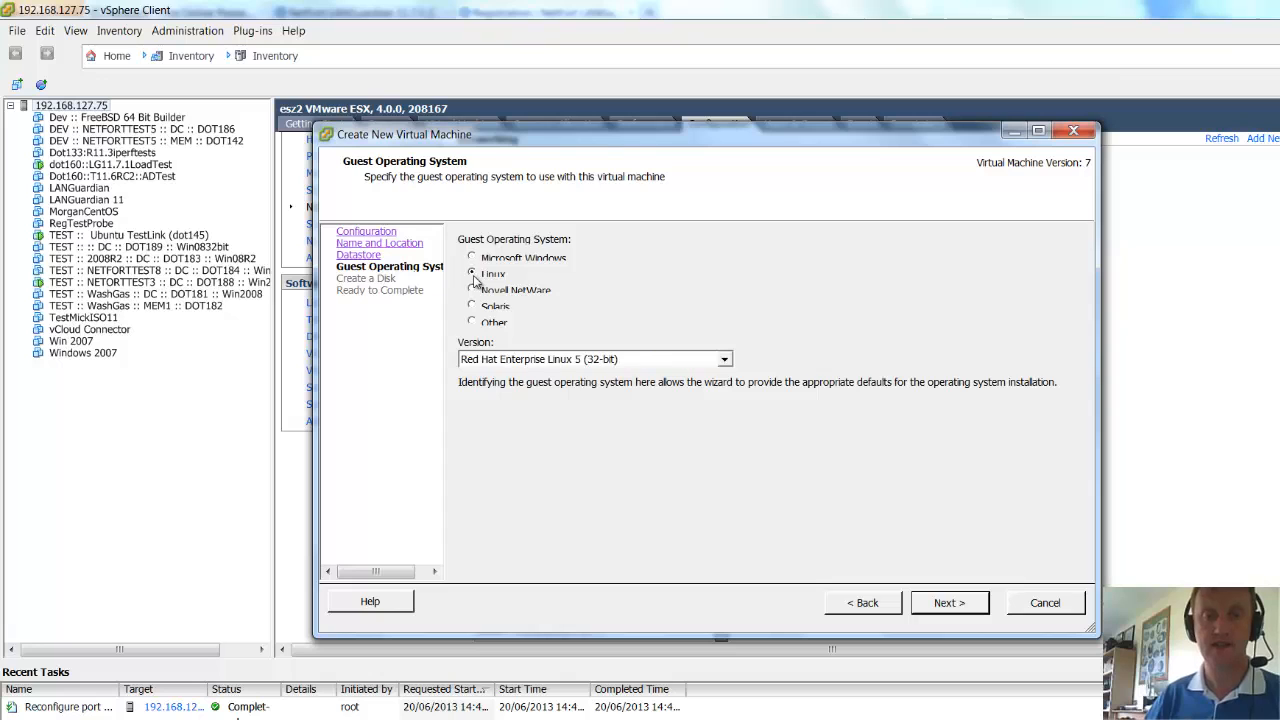
pyautogui.click(600, 362)
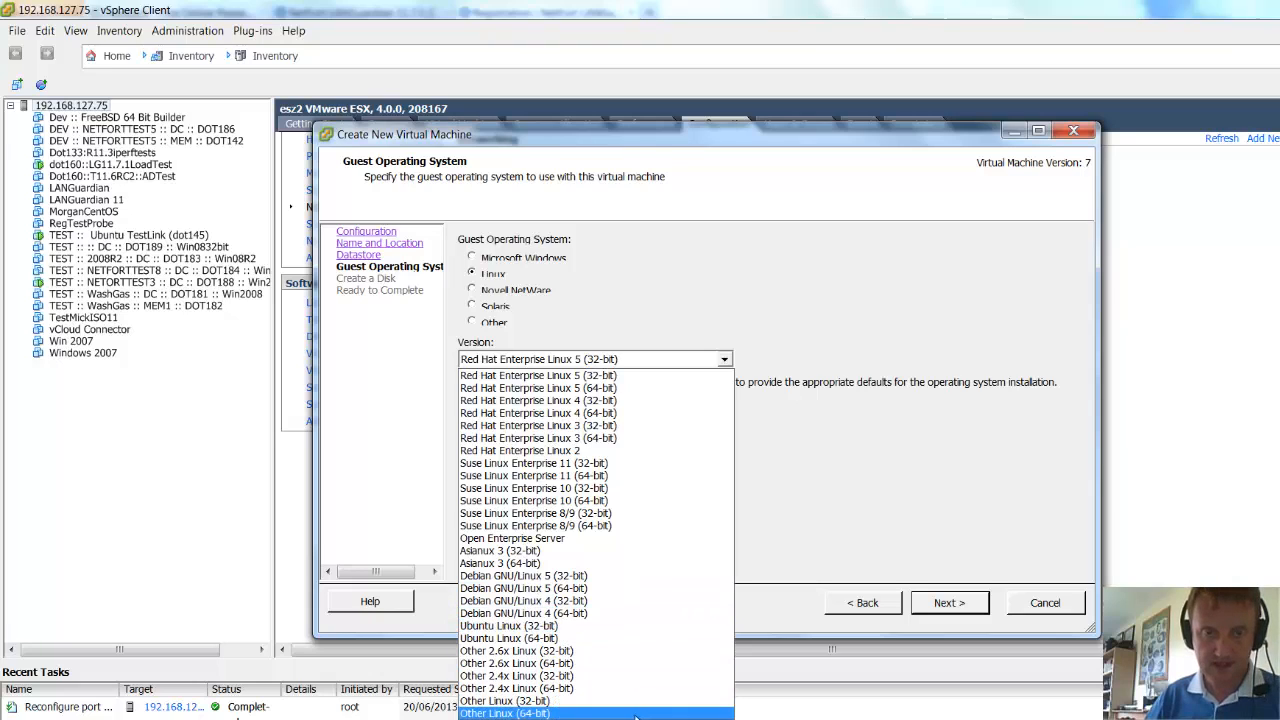
pyautogui.click(513, 713)
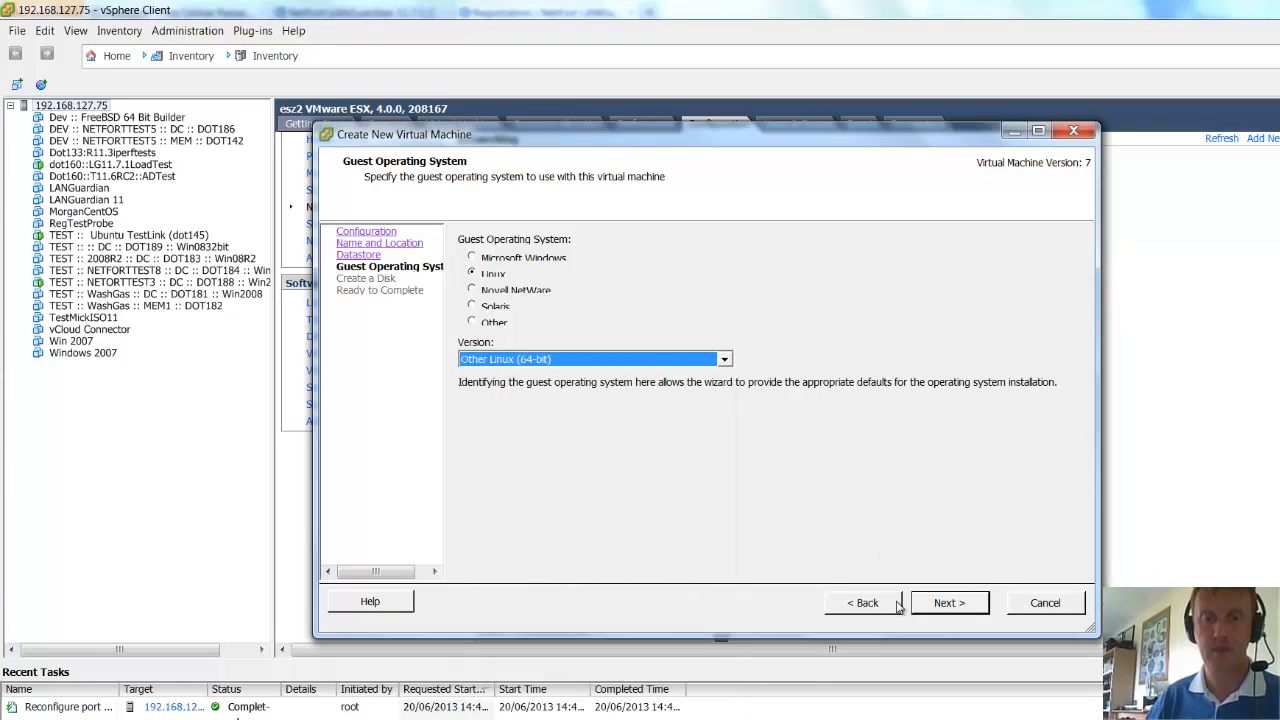
pyautogui.click(950, 605)
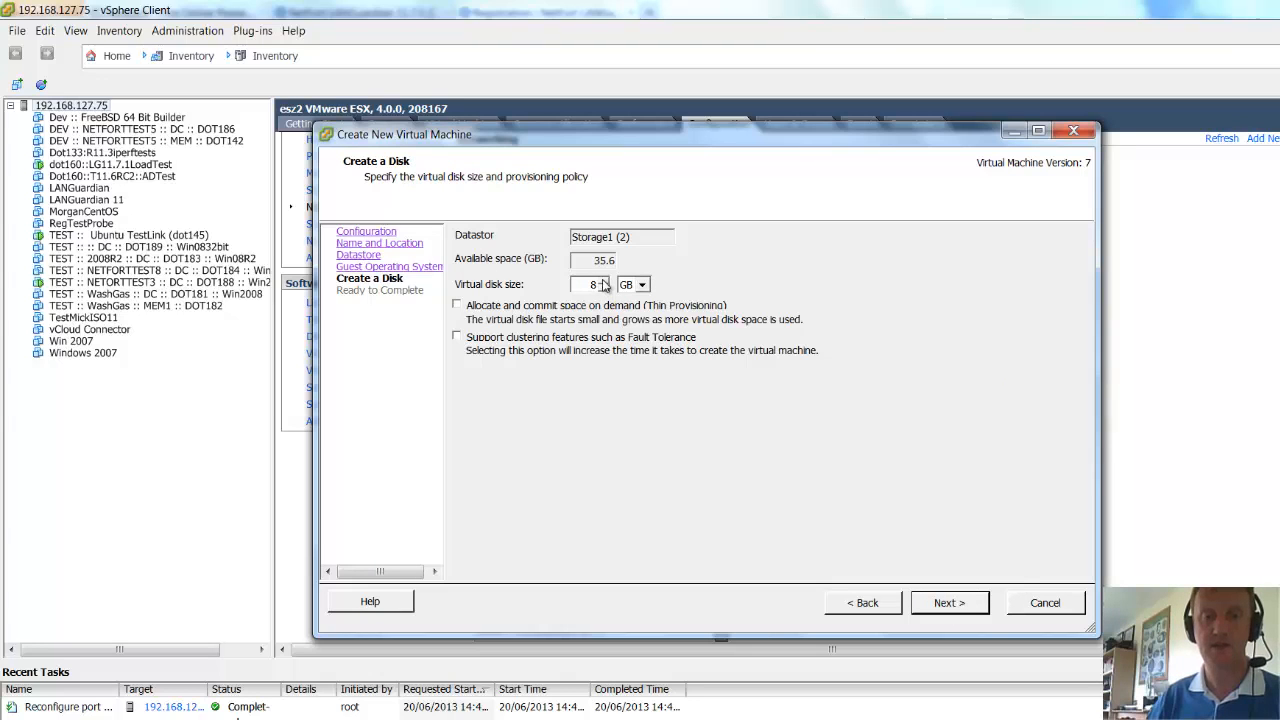
# Step: Set the virtual disk size to 12 GB and finish creating the virtual machine
pyautogui.click(603, 282)
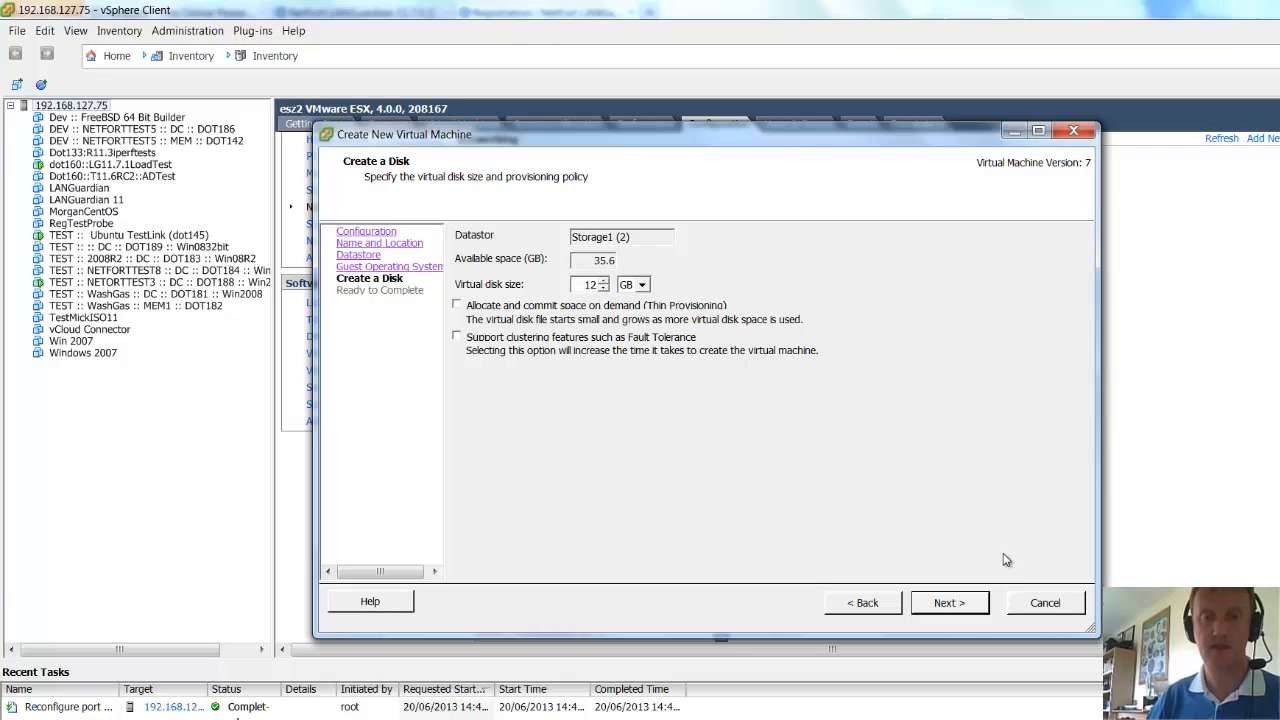
pyautogui.click(952, 603)
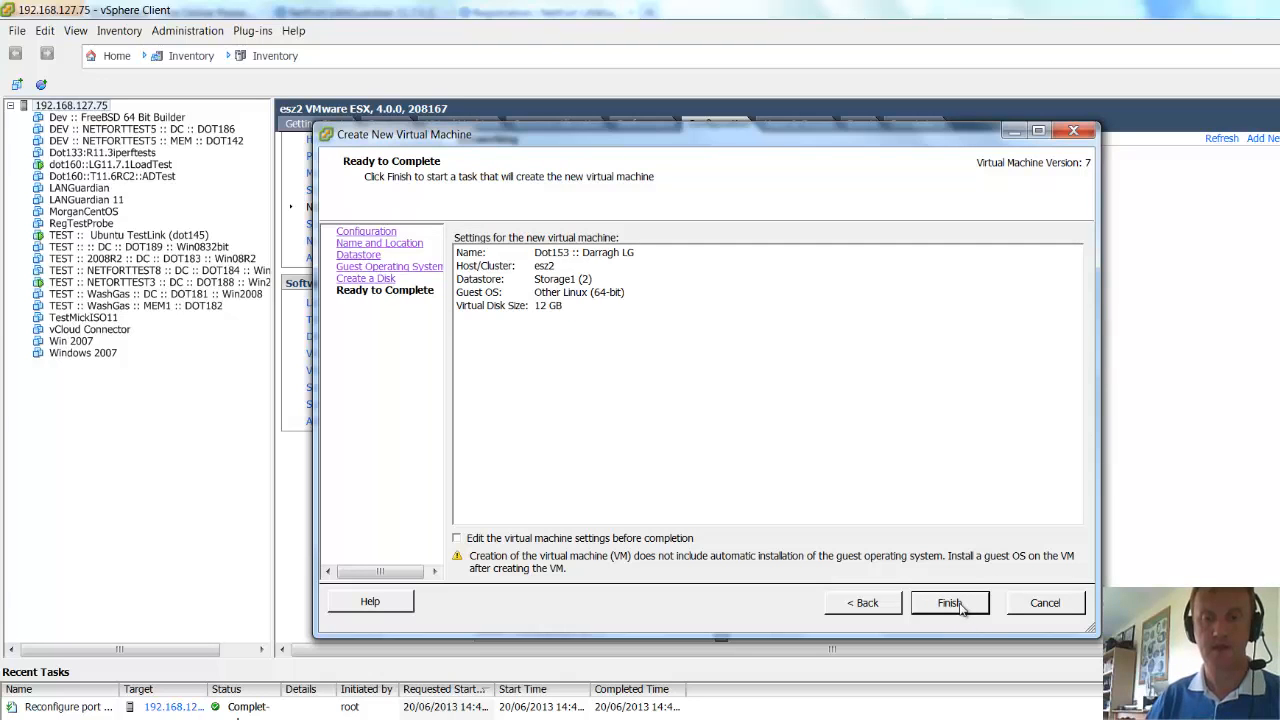
pyautogui.click(950, 603)
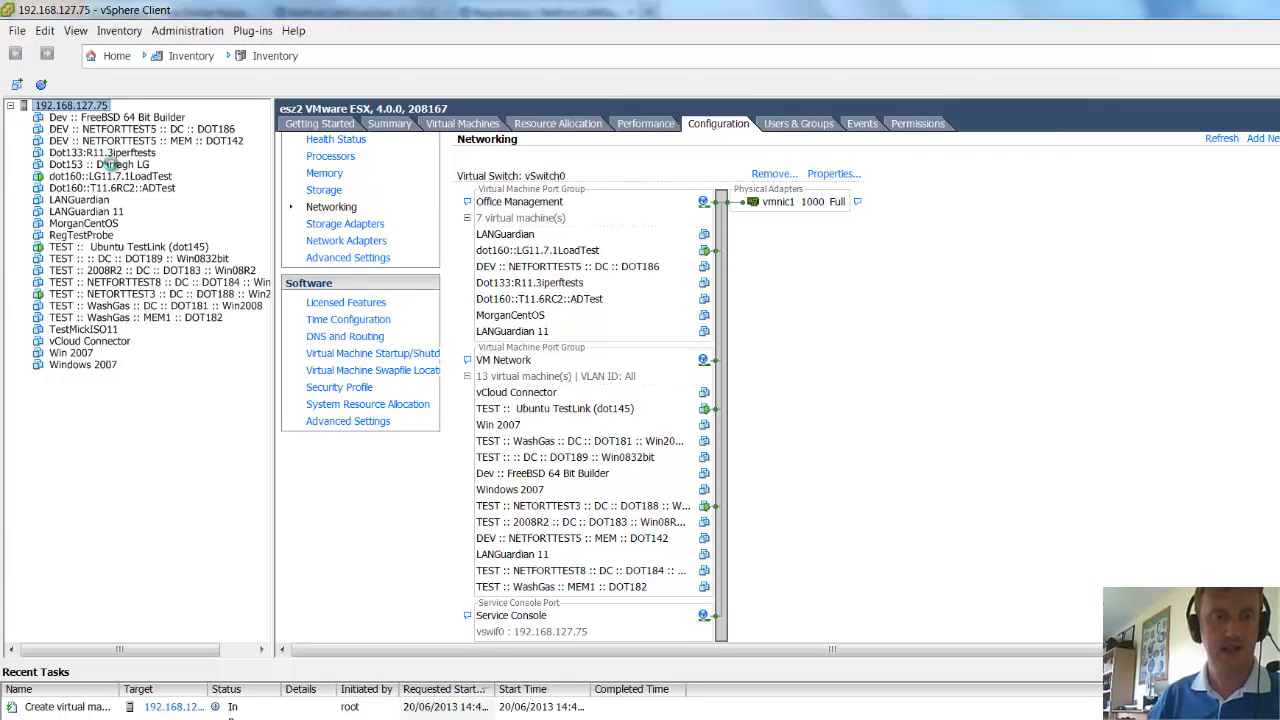
pyautogui.click(110, 165)
pyautogui.rightClick(108, 169)
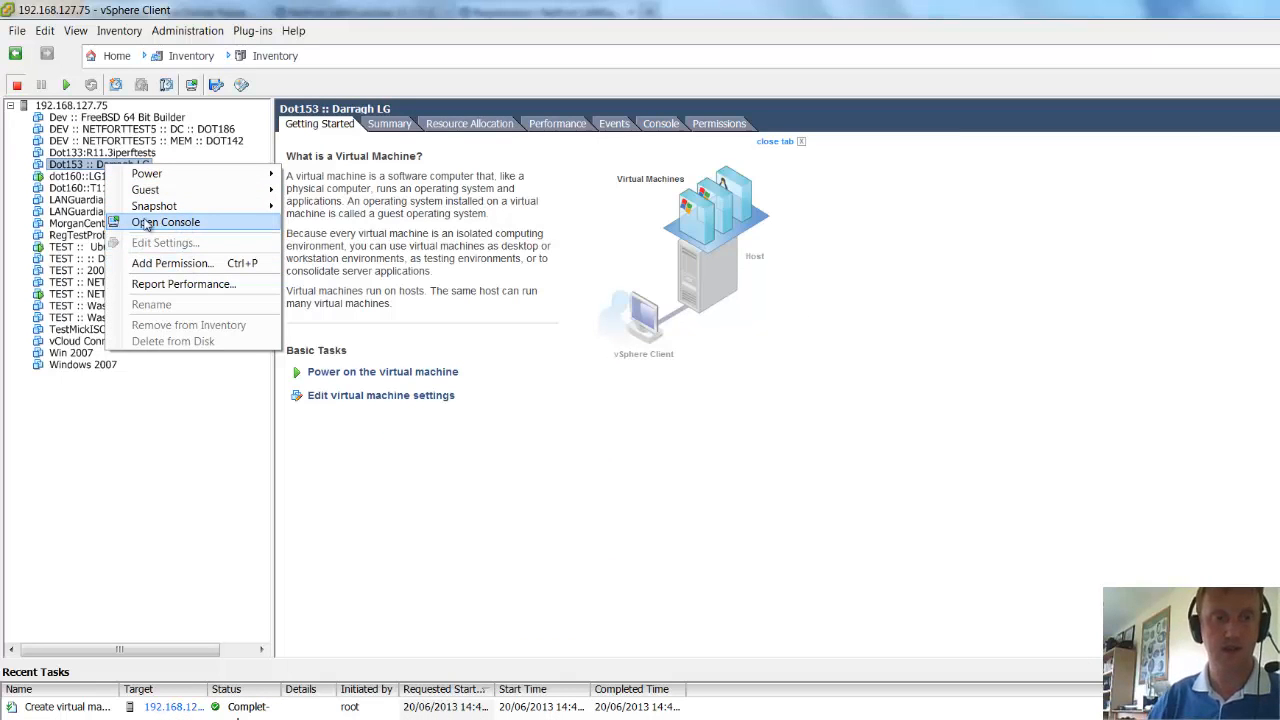
pyautogui.click(65, 169)
pyautogui.rightClick(65, 165)
pyautogui.click(62, 164)
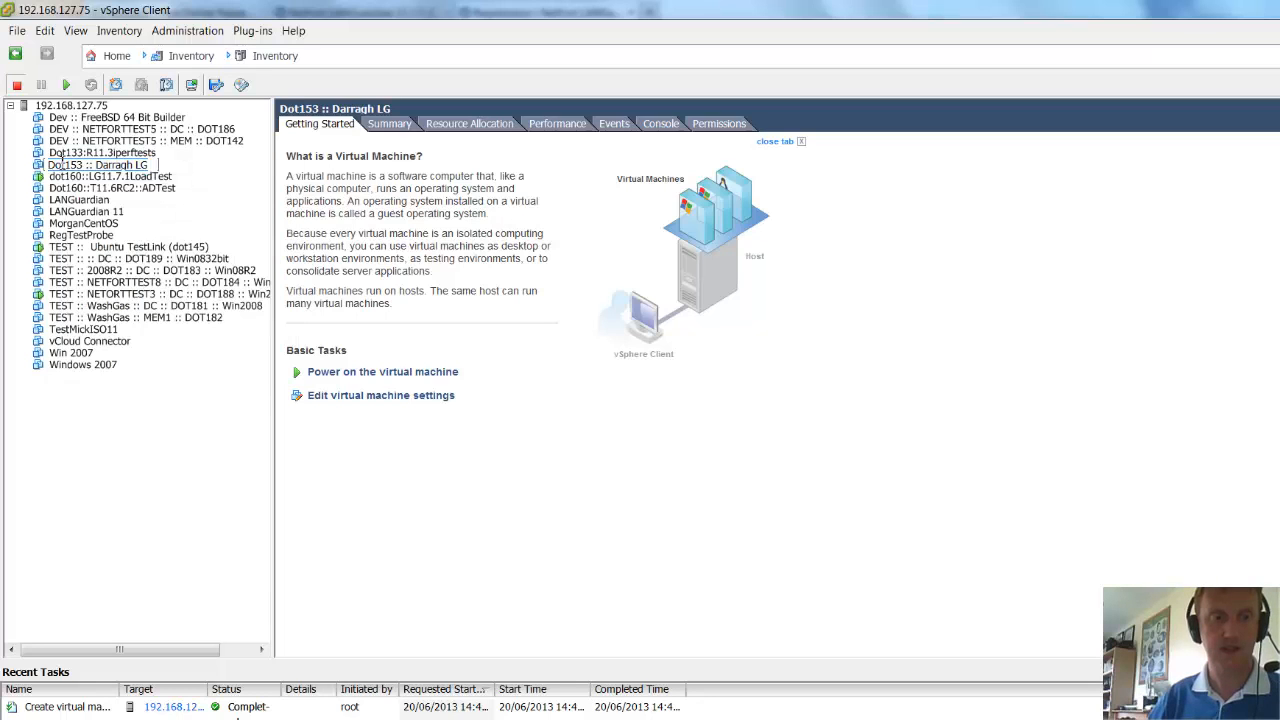
pyautogui.press('Return')
# Step: In the settings of the Dot153 virtual machine, set the memory size to 2048 MB and check the number of virtual processors
pyautogui.rightClick(133, 171)
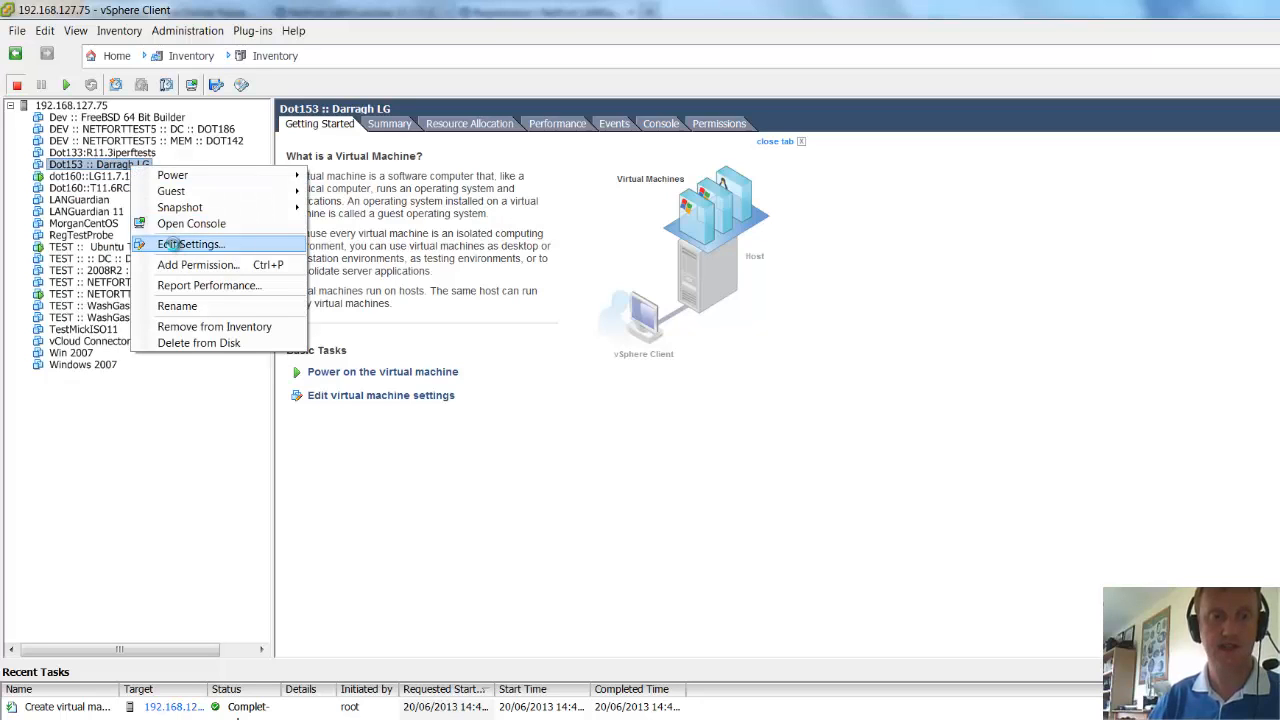
pyautogui.click(162, 244)
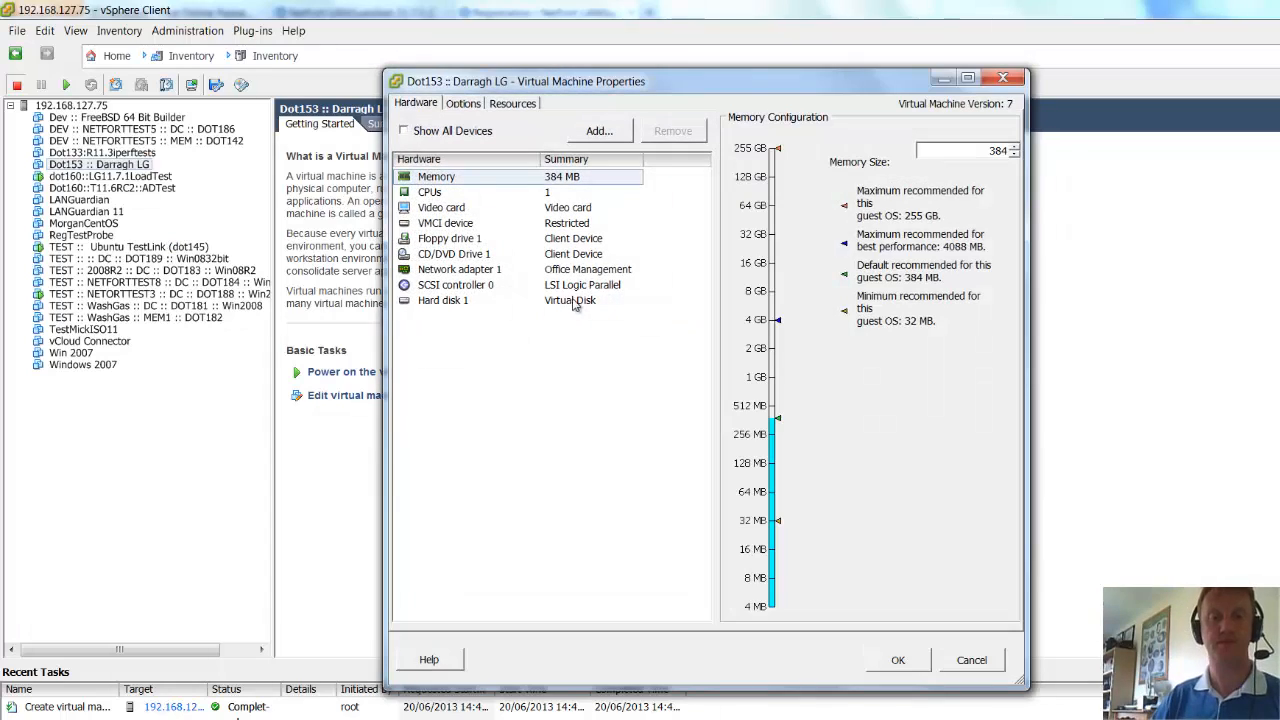
pyautogui.click(455, 178)
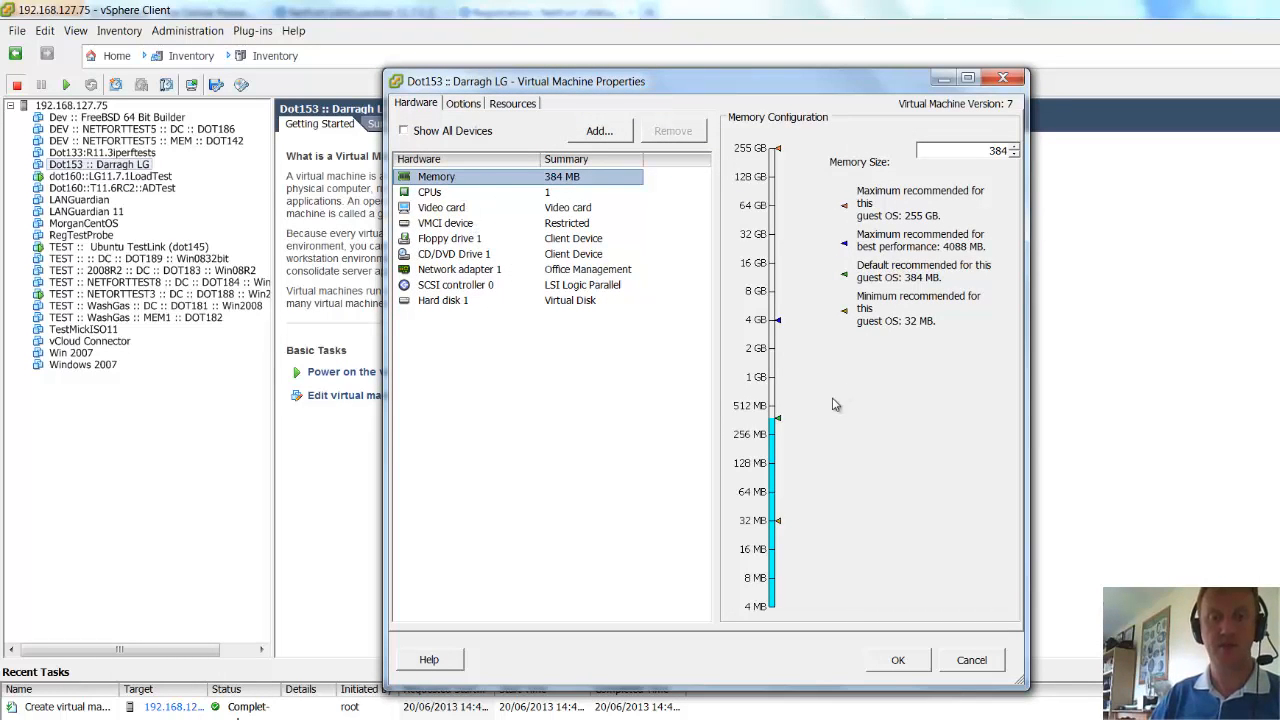
pyautogui.click(783, 418)
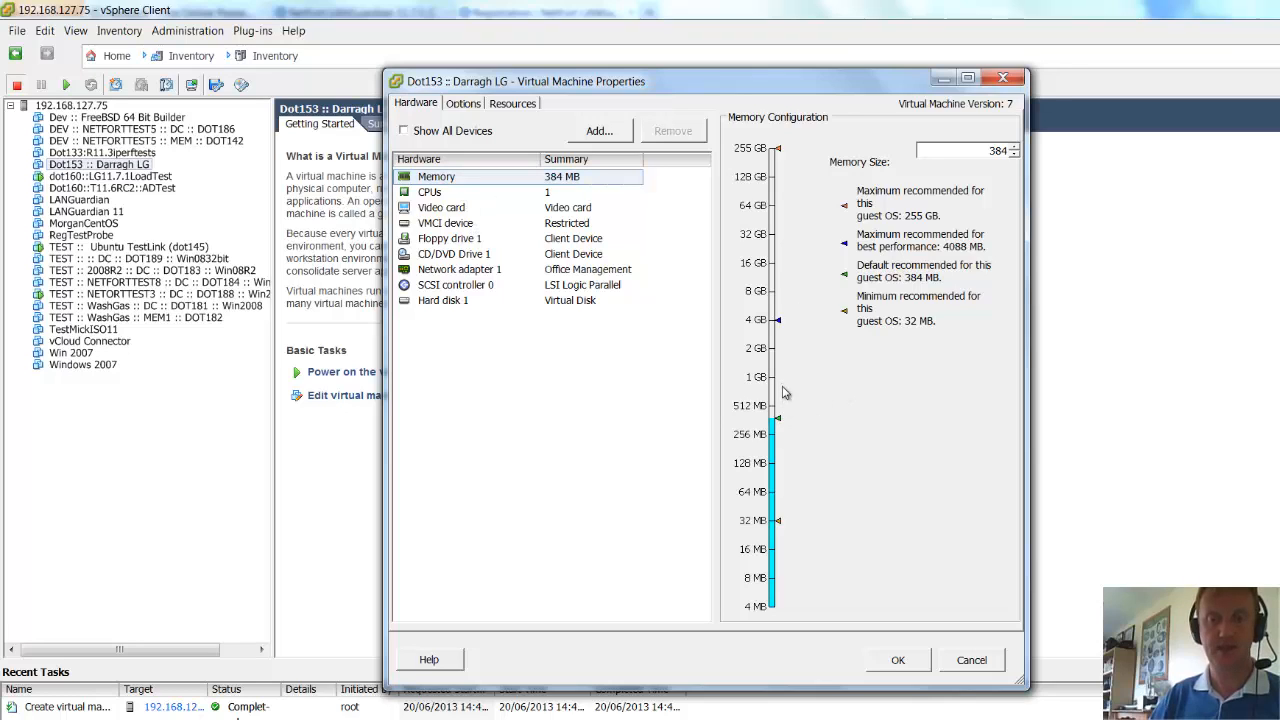
pyautogui.moveTo(992, 150); pyautogui.dragTo(1020, 152)
pyautogui.write('2048')
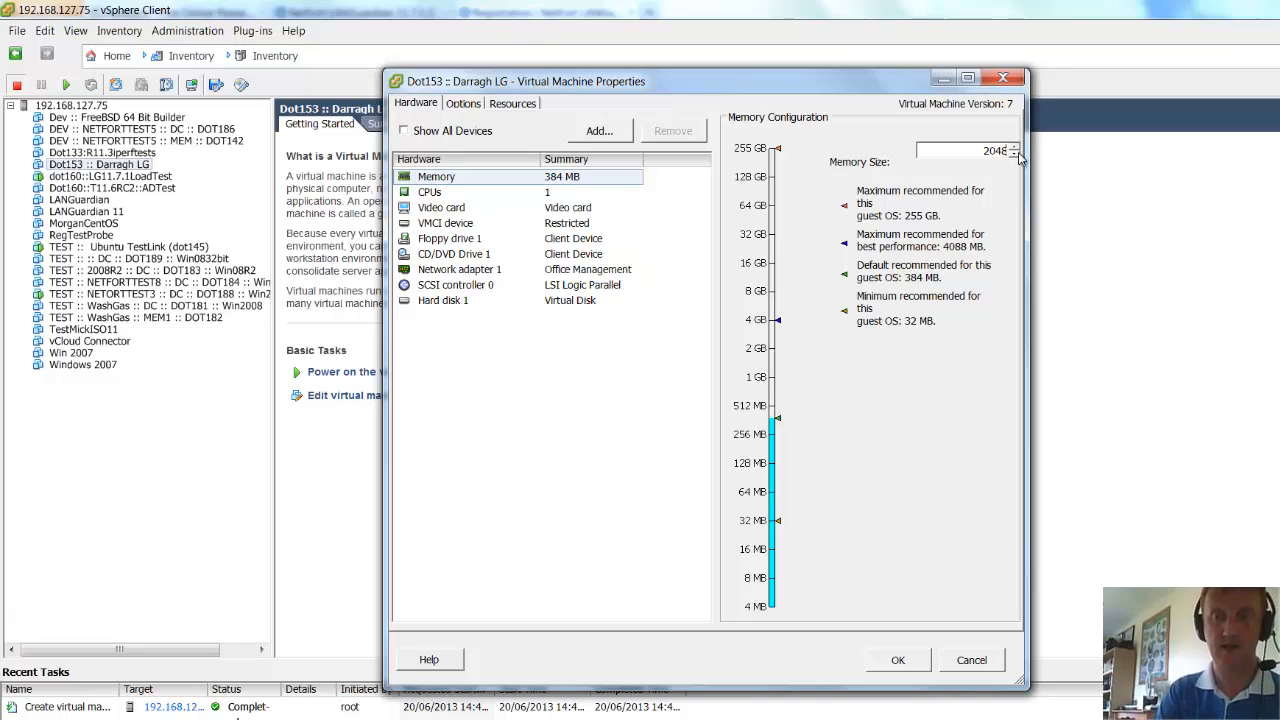
pyautogui.click(449, 195)
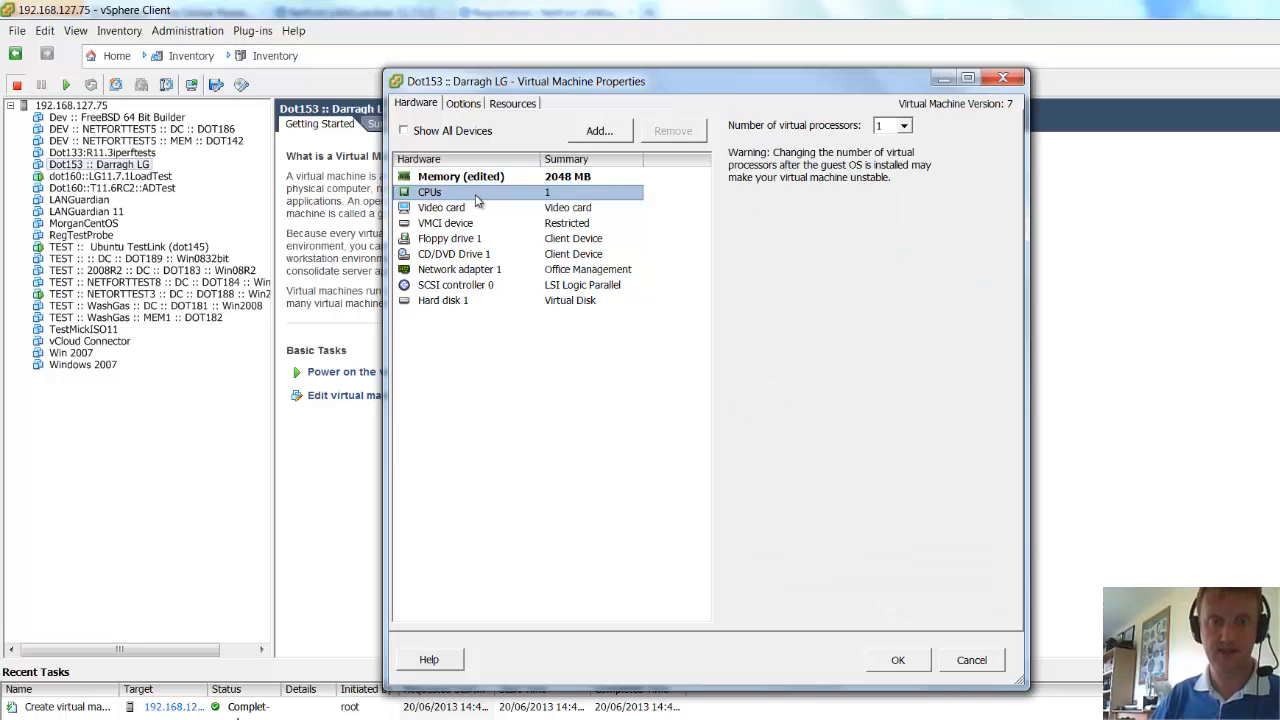
# Step: Add an E1000 Ethernet adapter on the Monitoring Port Group network to the Dot153 virtual machine and save the settings
pyautogui.click(489, 271)
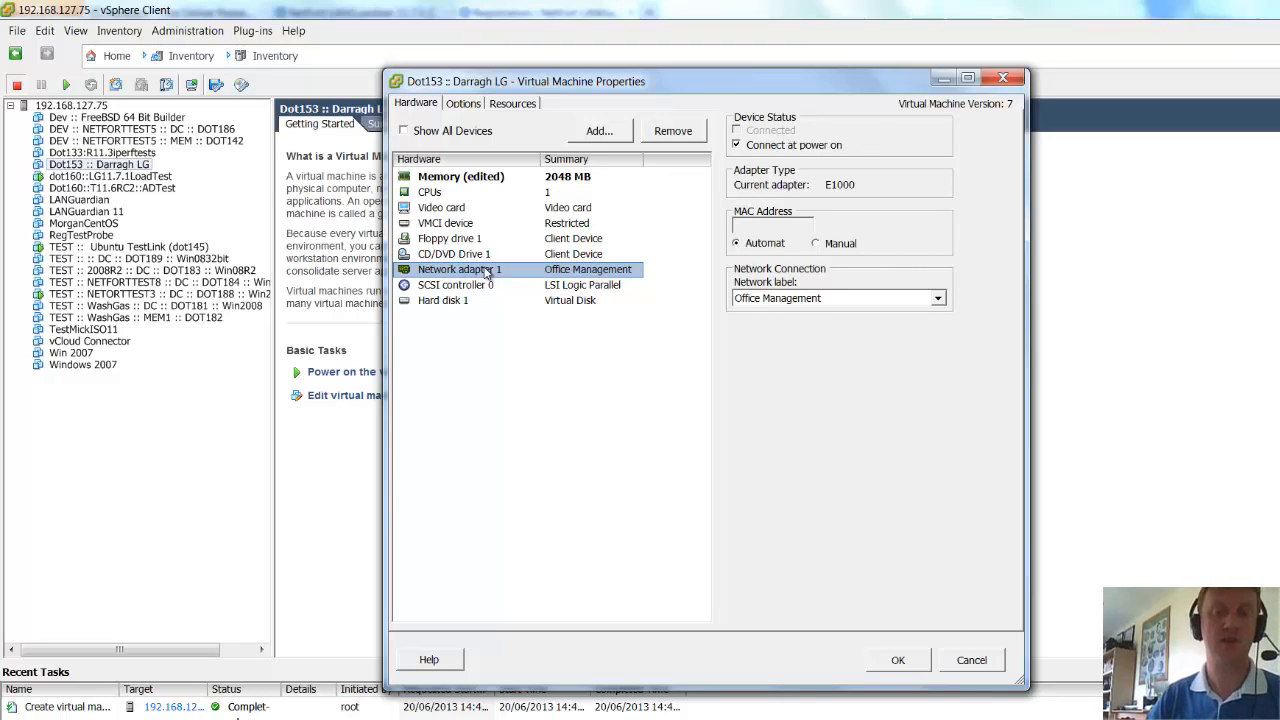
pyautogui.click(600, 131)
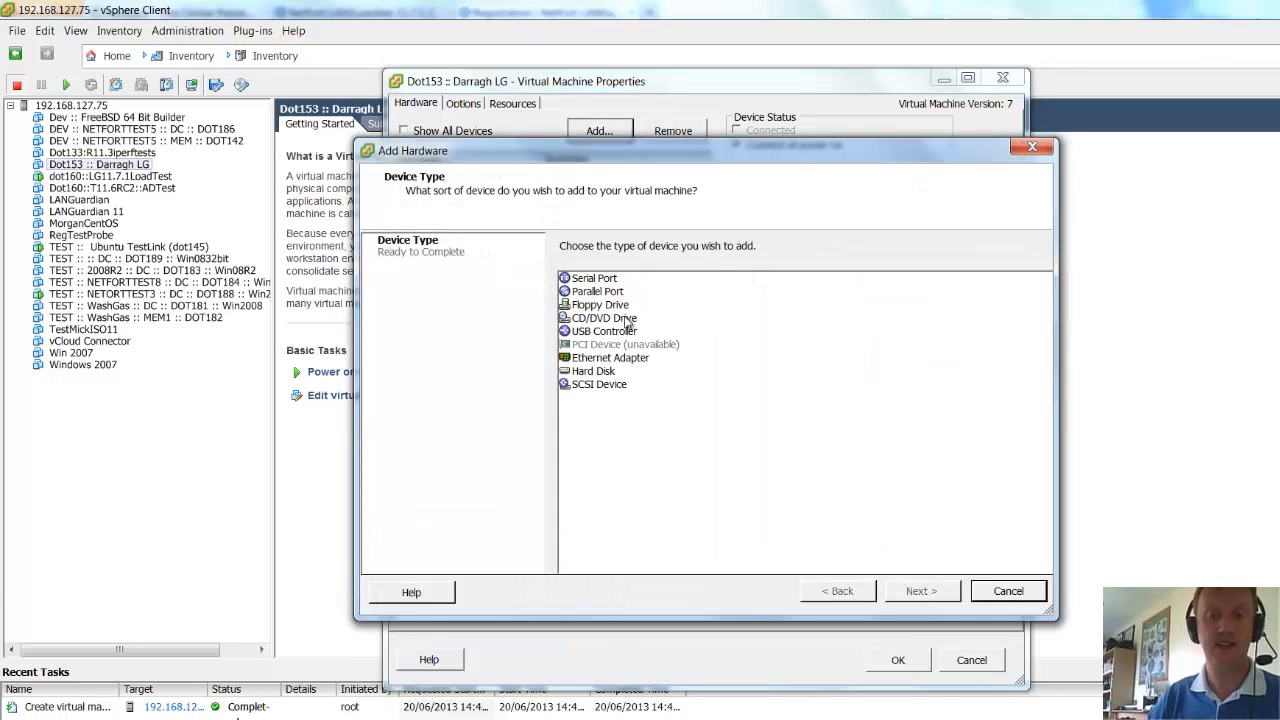
pyautogui.click(622, 358)
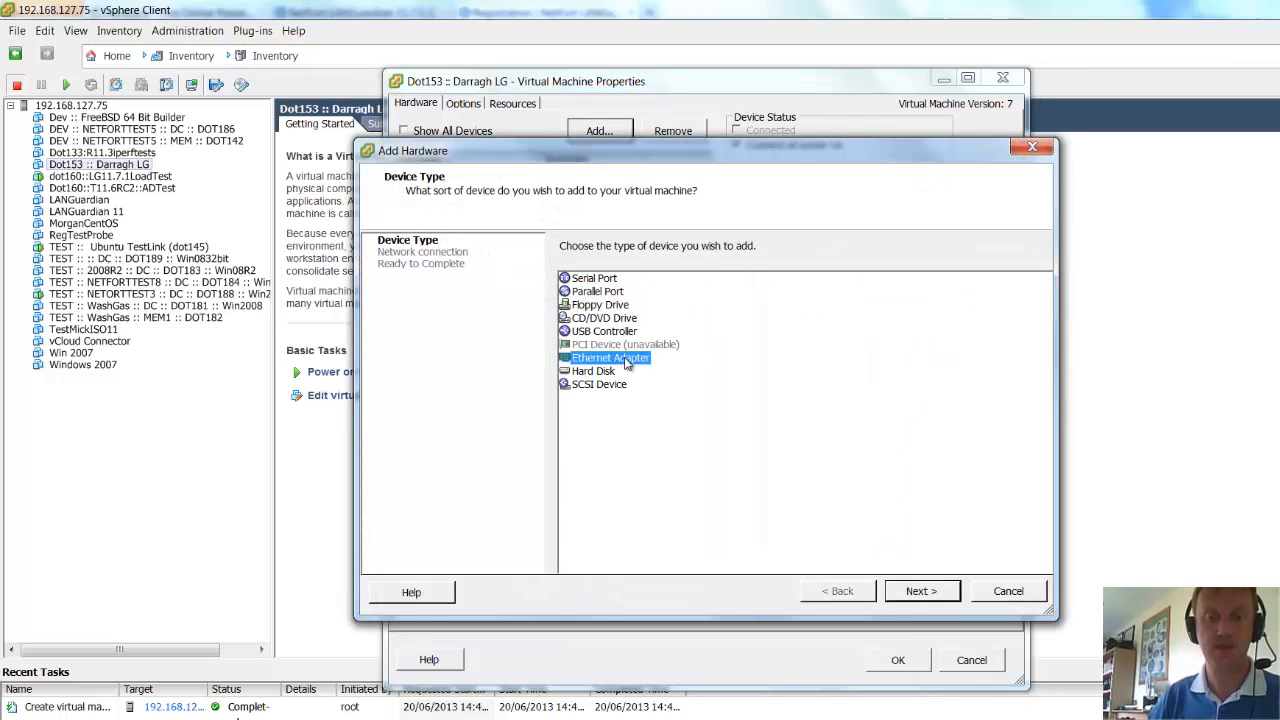
pyautogui.click(921, 591)
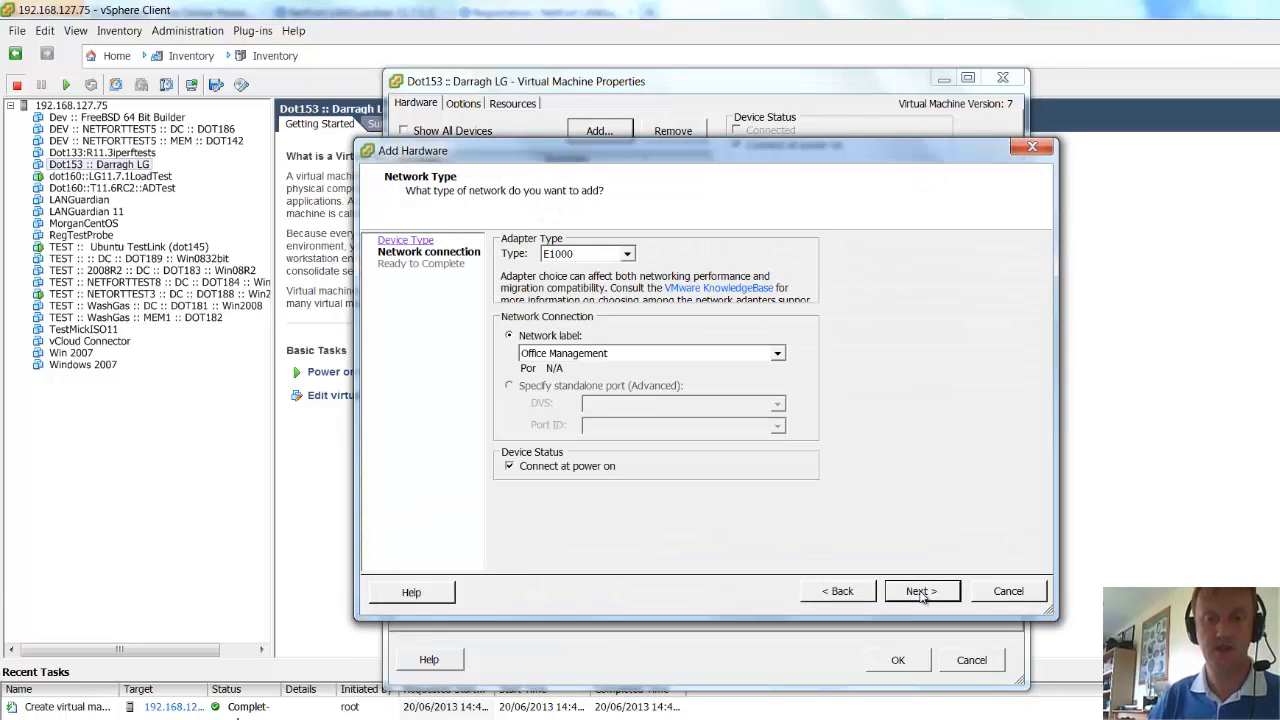
pyautogui.click(667, 356)
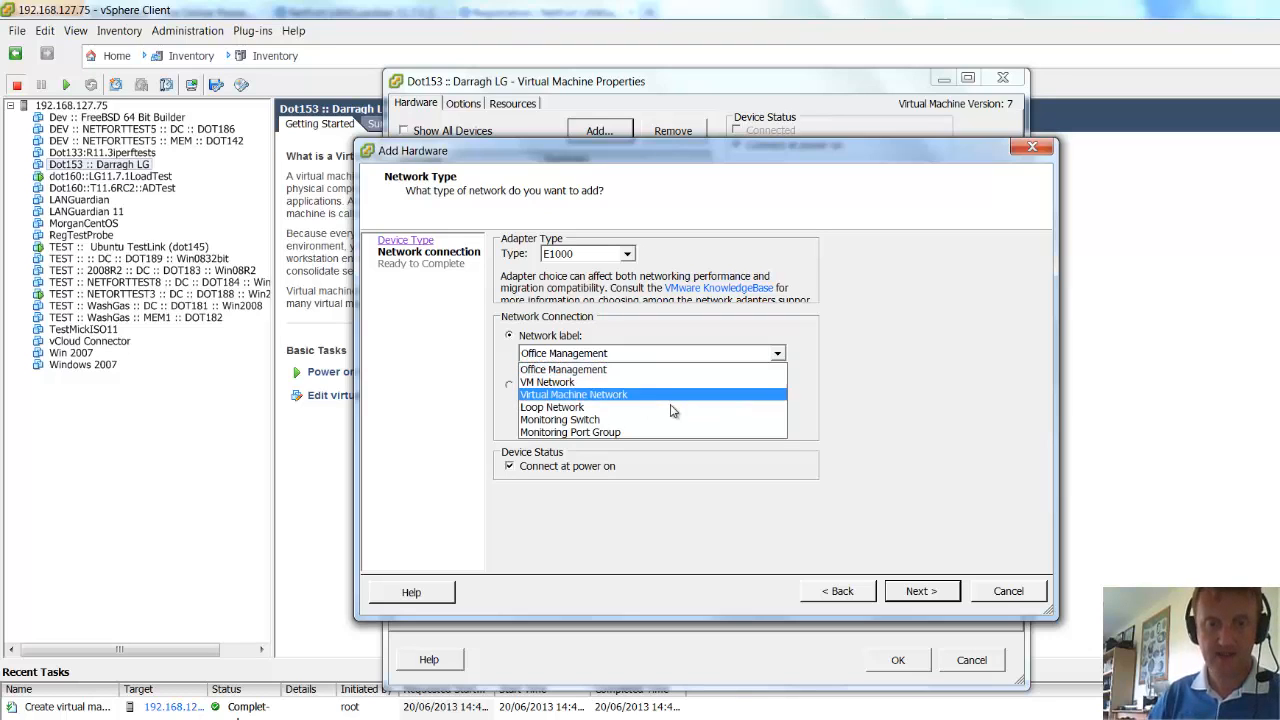
pyautogui.click(670, 432)
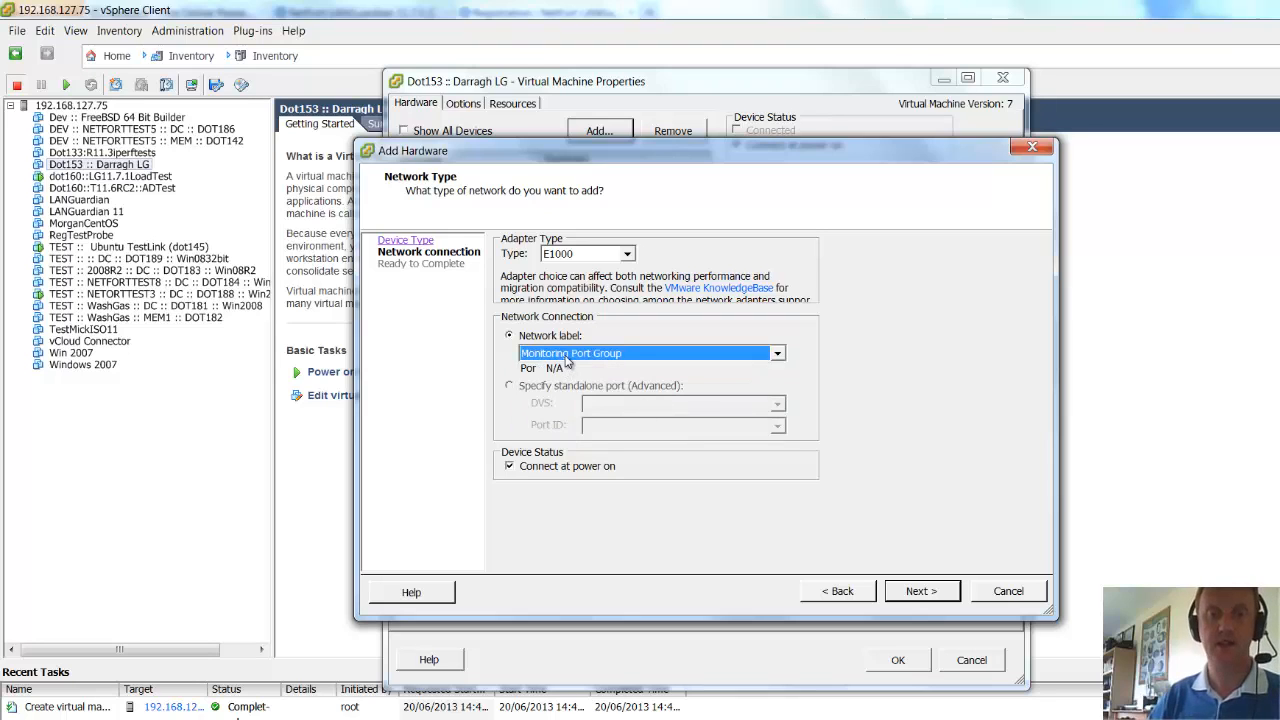
pyautogui.click(587, 256)
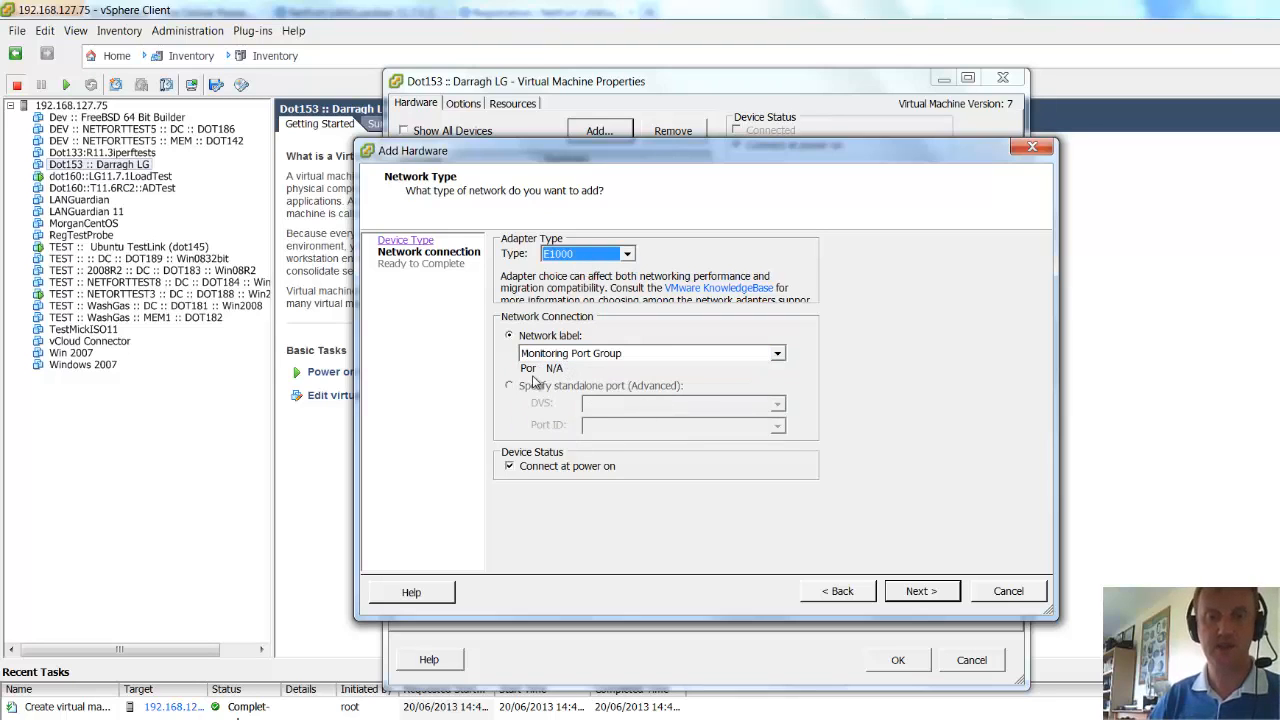
pyautogui.click(920, 592)
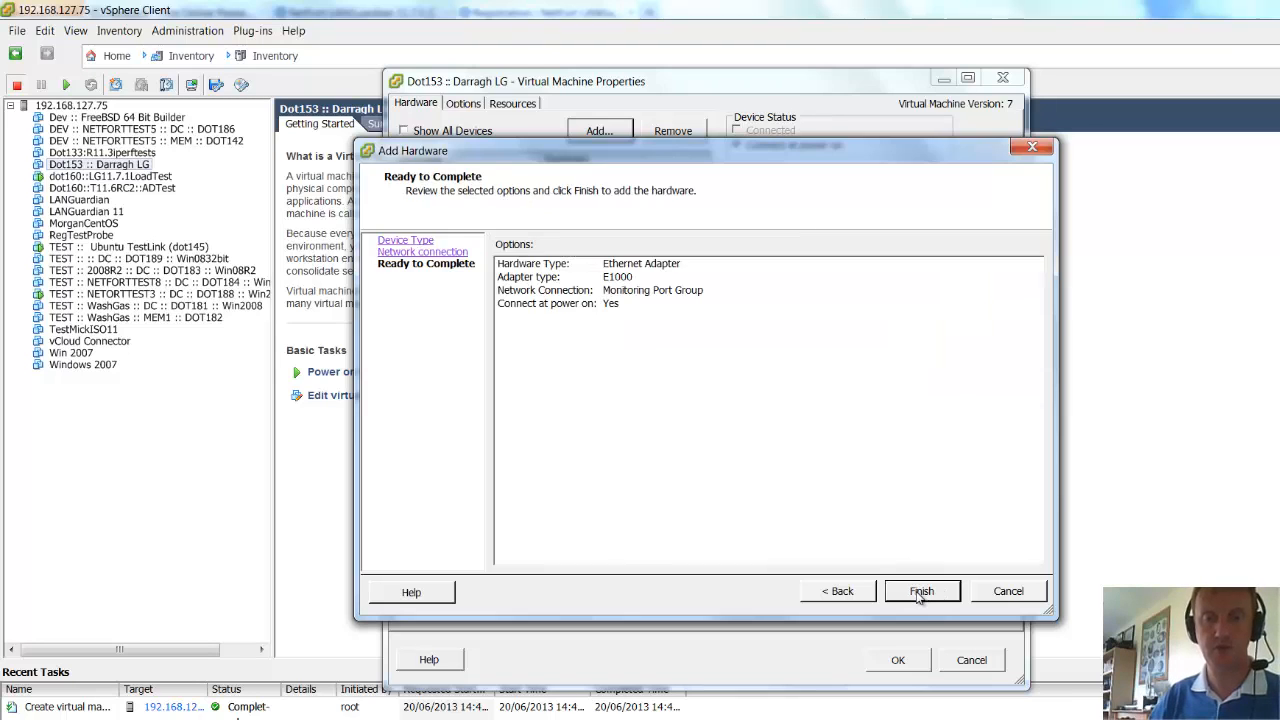
pyautogui.click(922, 592)
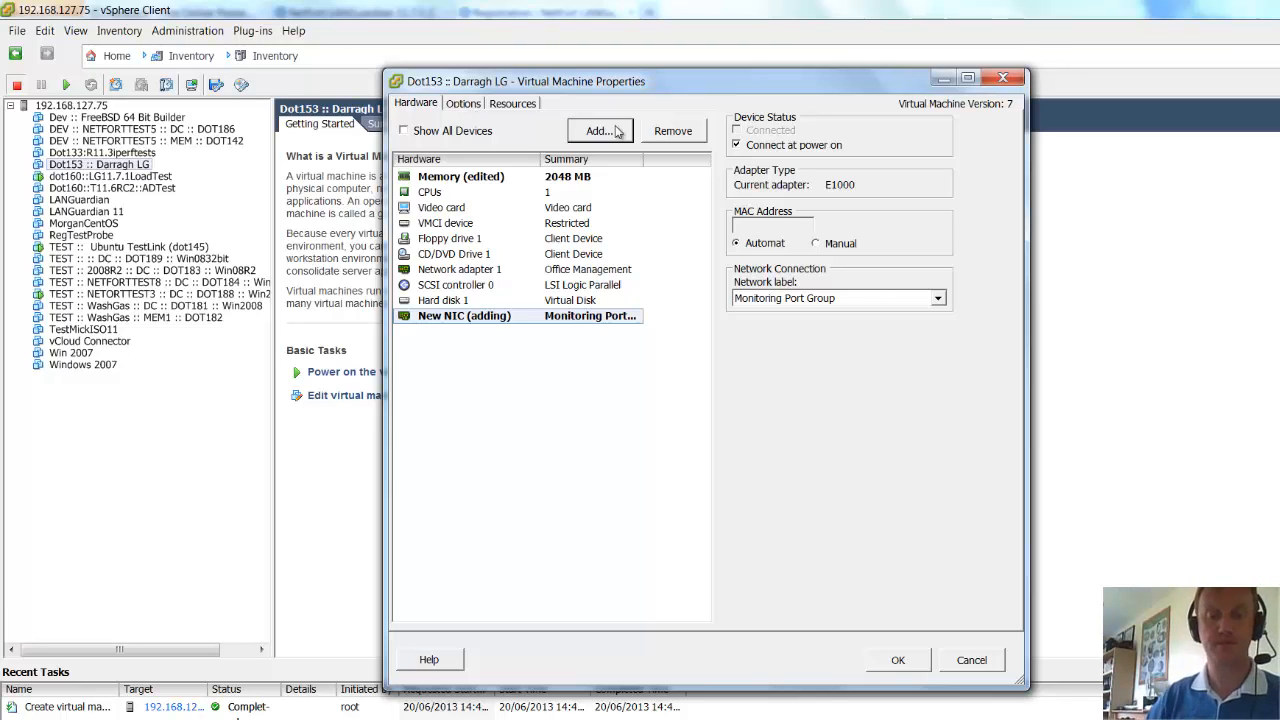
pyautogui.click(898, 660)
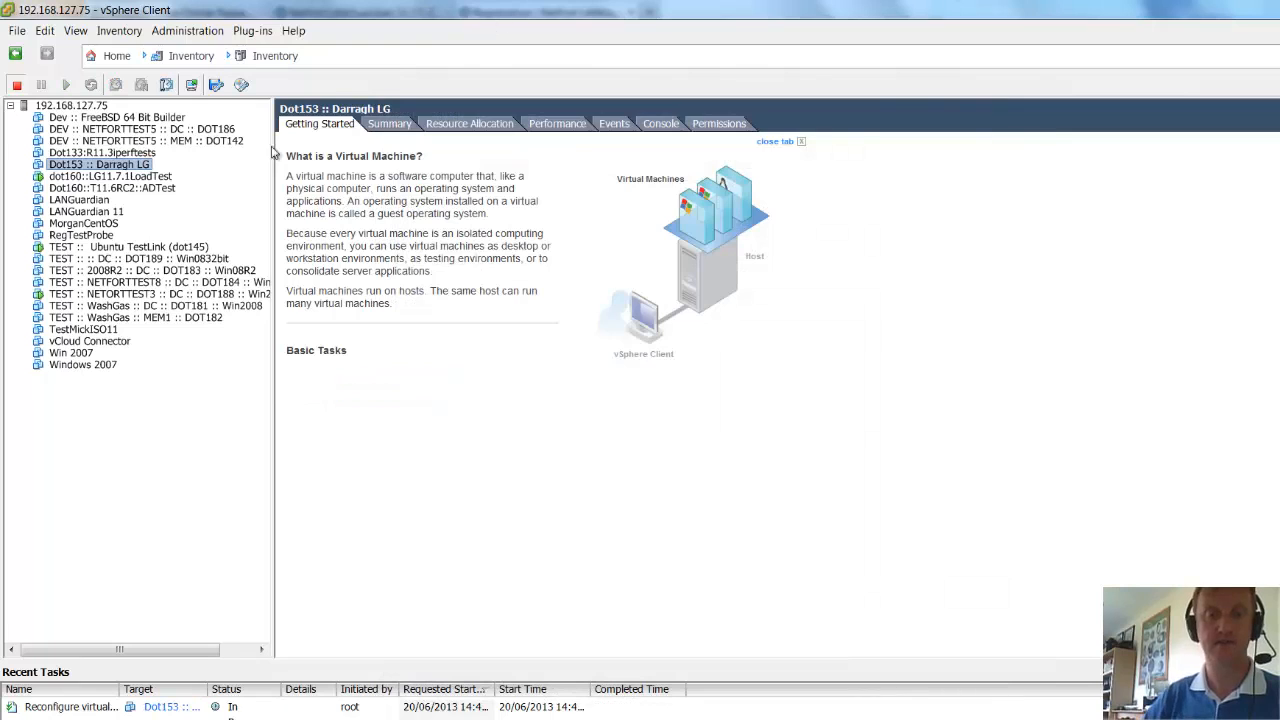
# Step: Set the Dot153 virtual machine's CD/DVD drive to the datastore ISO file [Disk2] R_11_7.iso, connected at power on
pyautogui.rightClick(121, 165)
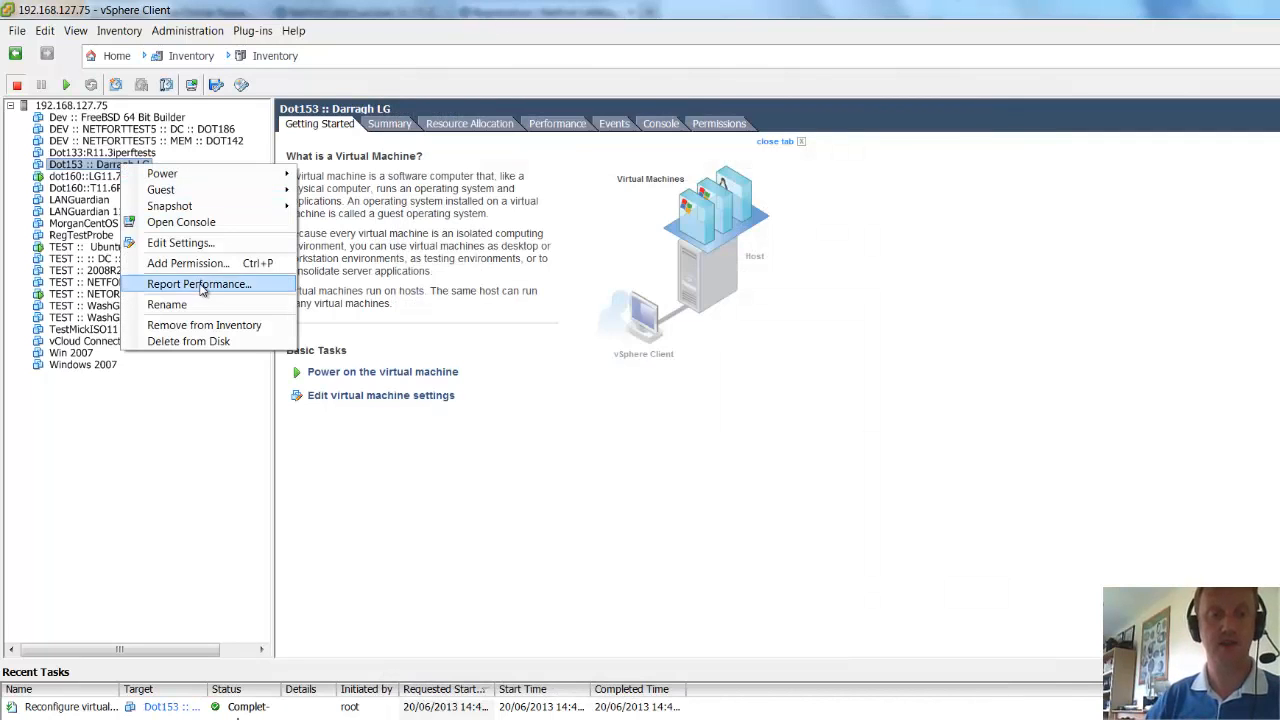
pyautogui.click(199, 248)
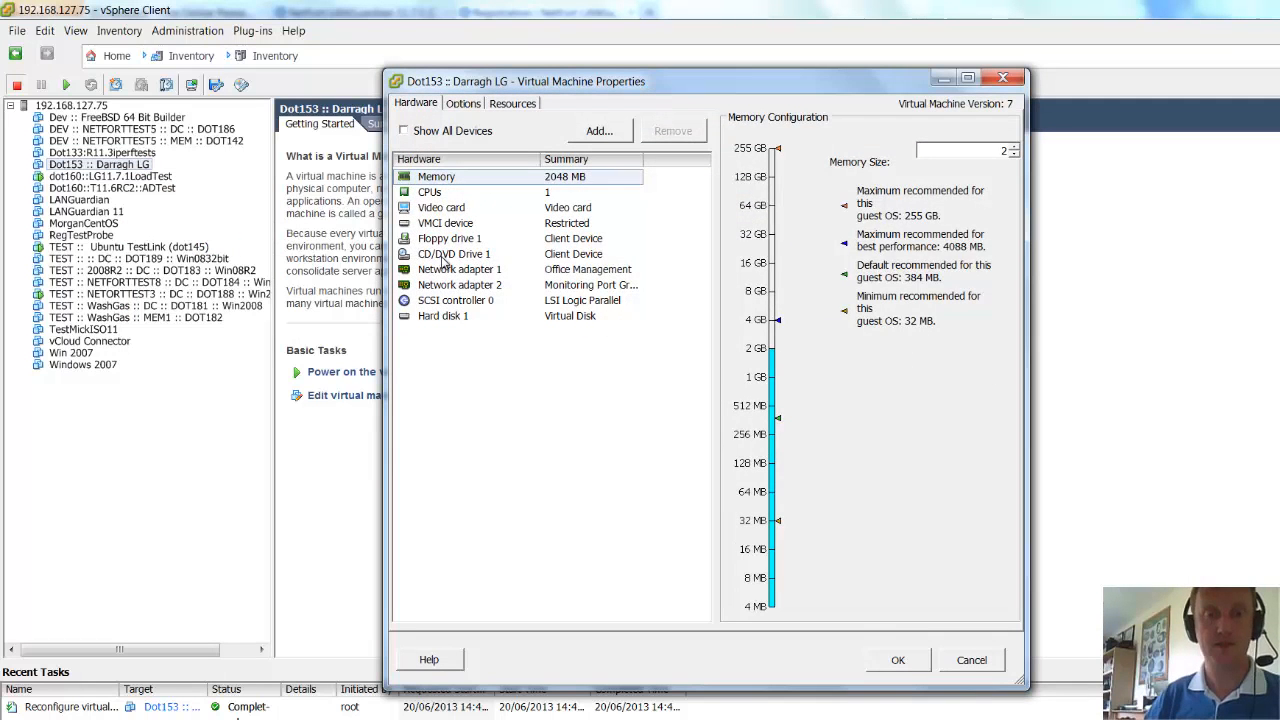
pyautogui.click(444, 255)
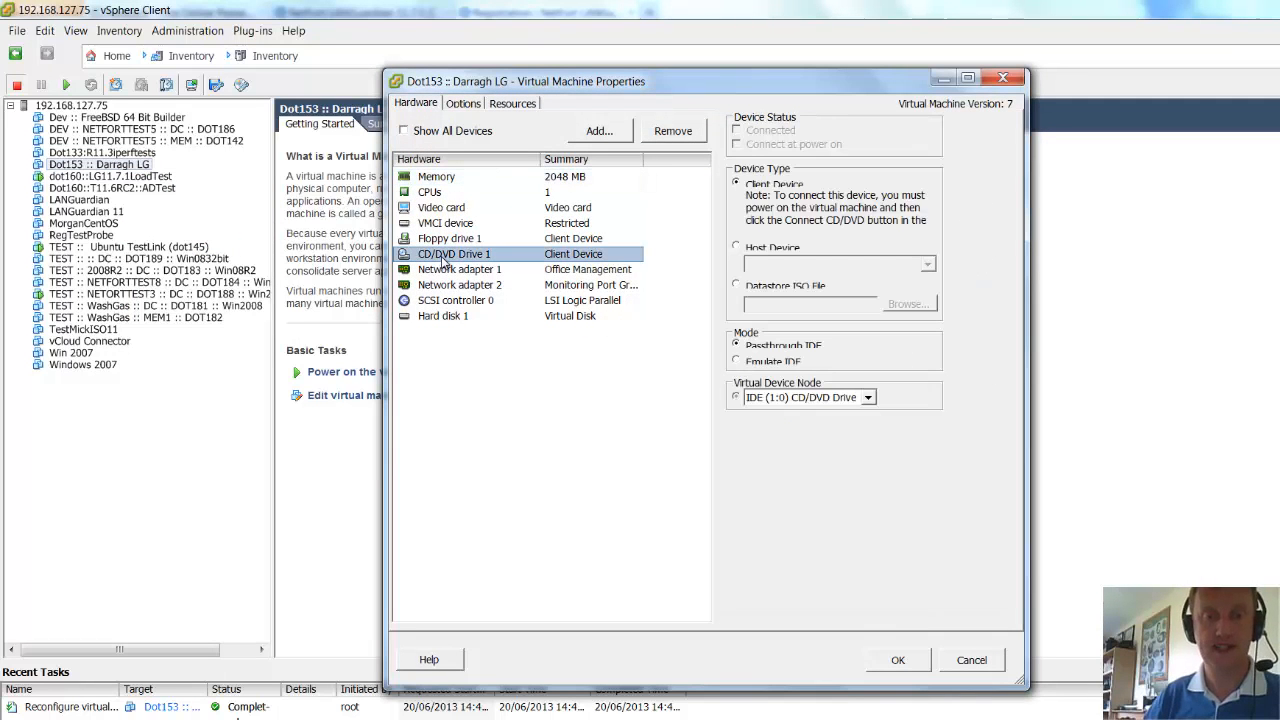
pyautogui.click(737, 286)
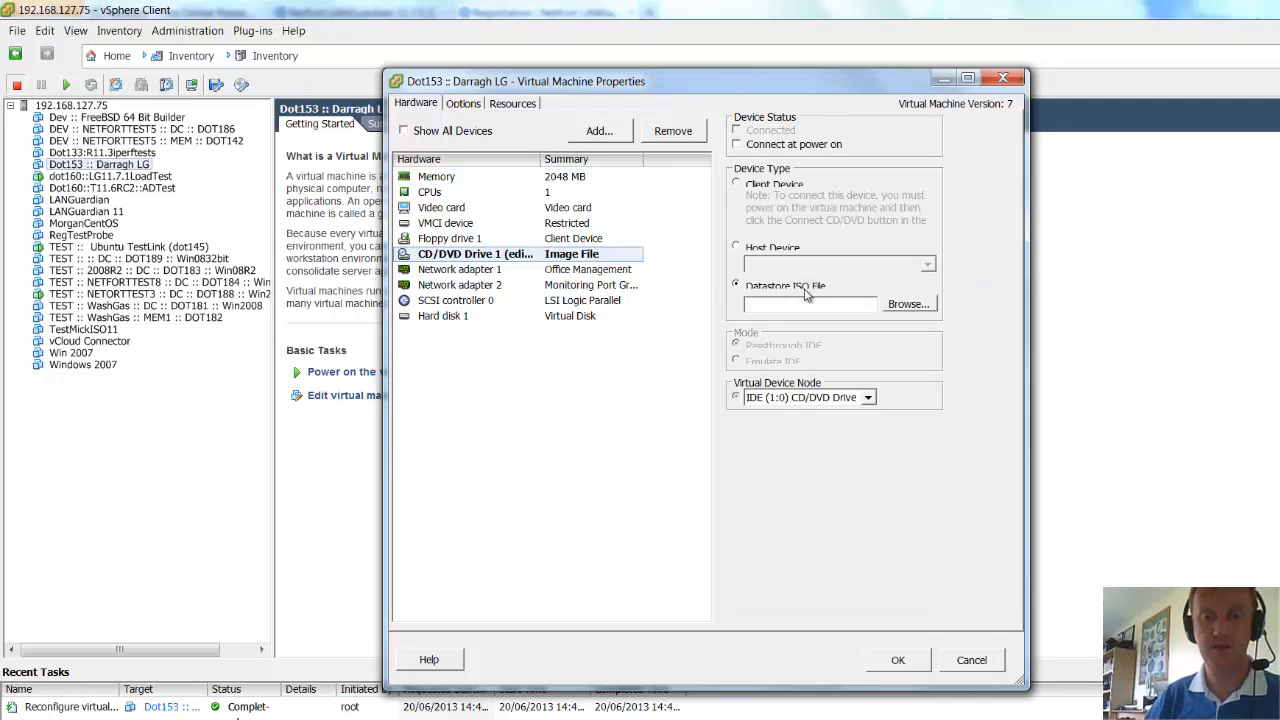
pyautogui.click(906, 305)
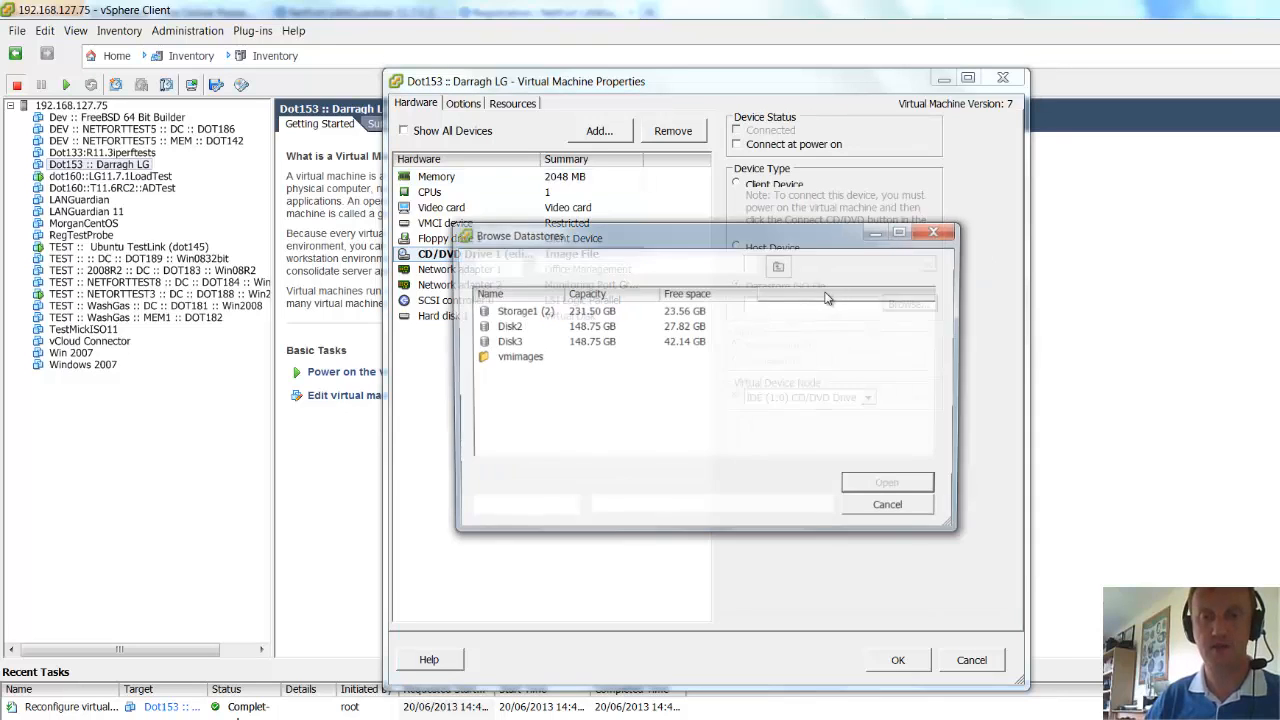
pyautogui.doubleClick(515, 328)
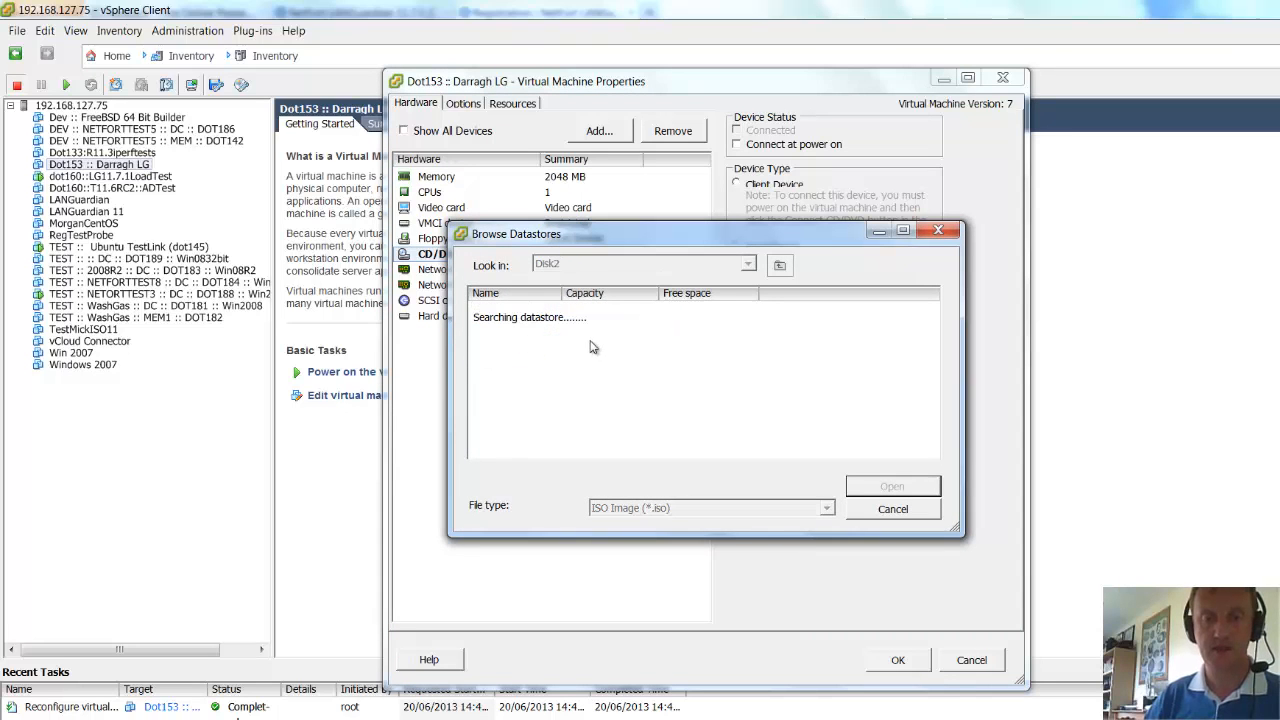
pyautogui.click(550, 434)
pyautogui.click(895, 488)
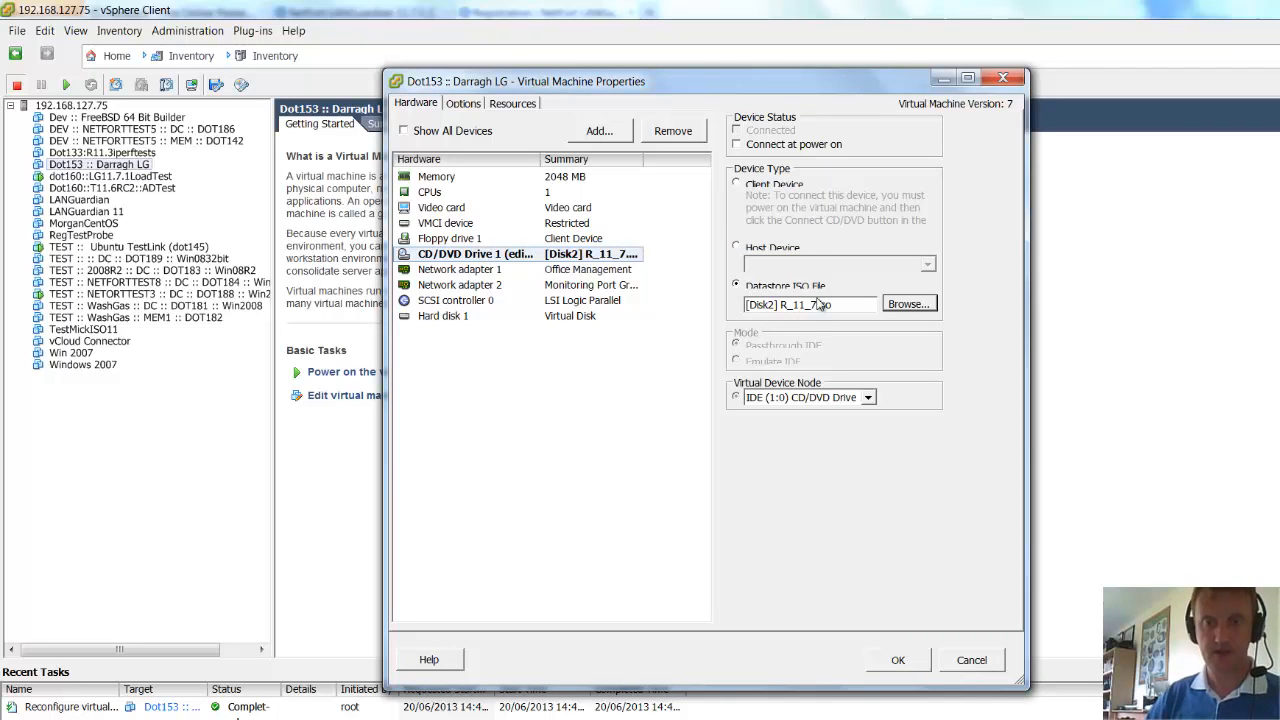
pyautogui.click(752, 148)
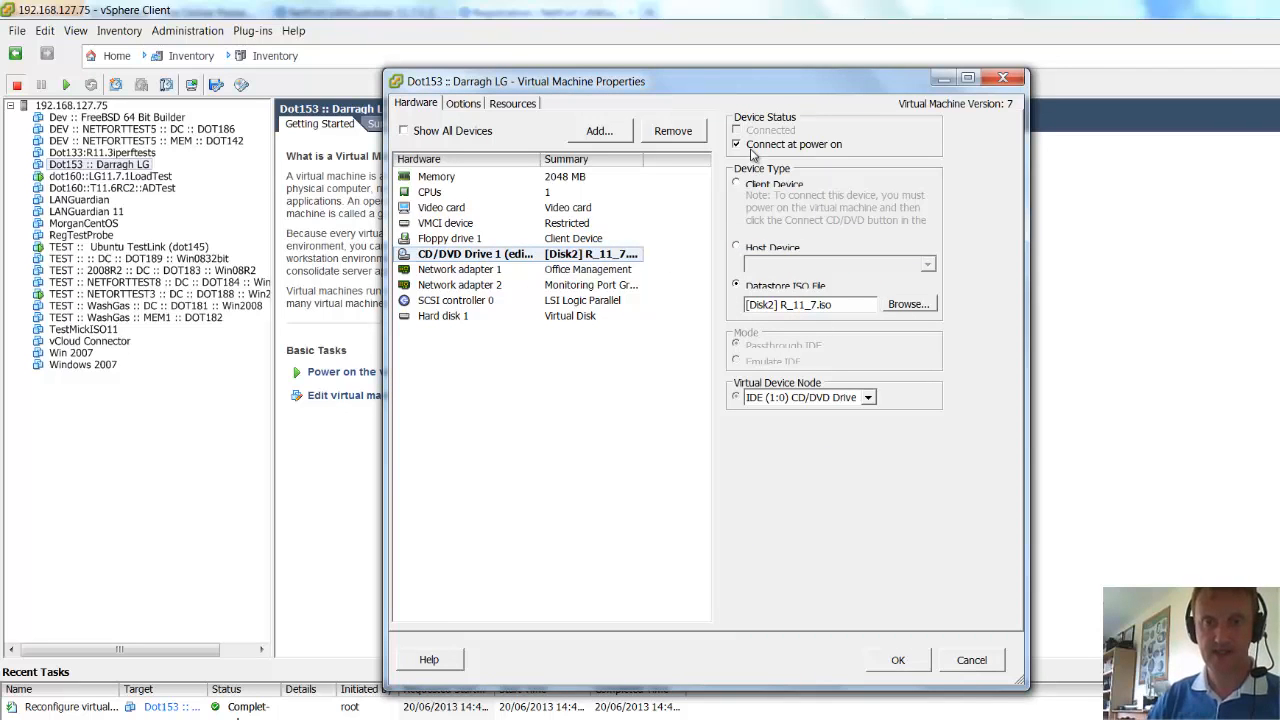
pyautogui.click(902, 662)
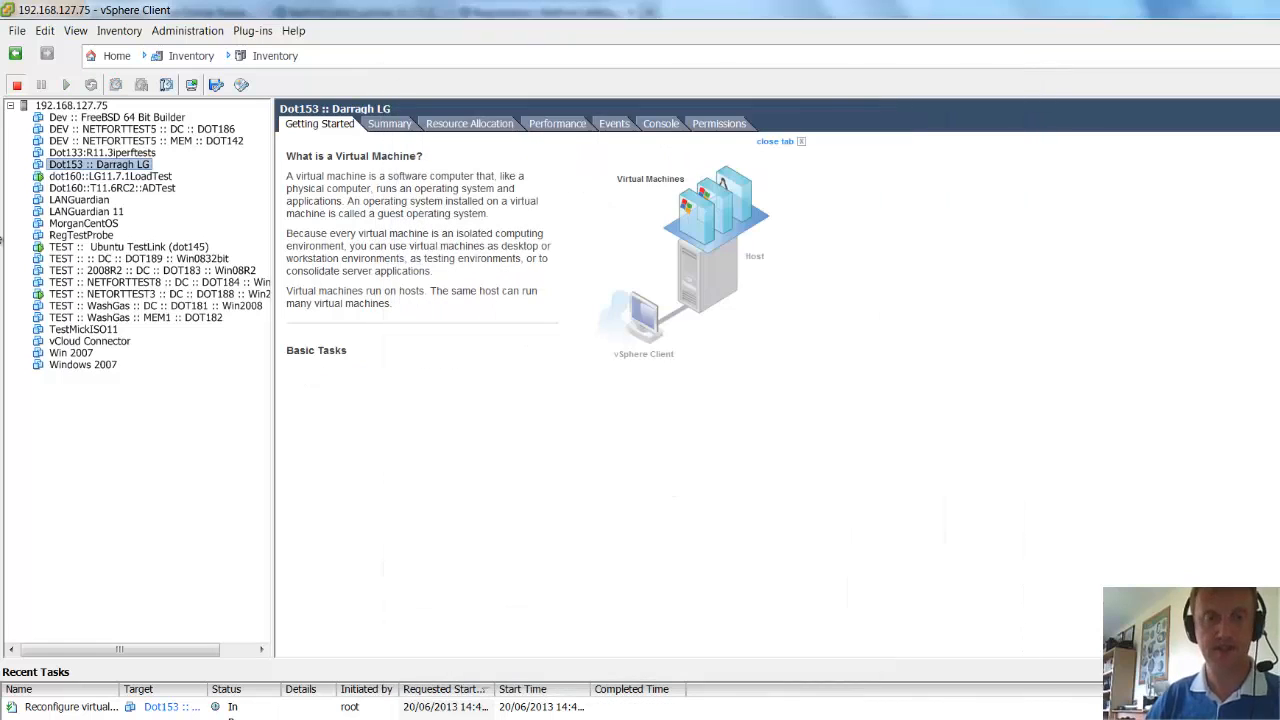
# Step: Power on the Dot153 virtual machine and show its console
pyautogui.rightClick(78, 164)
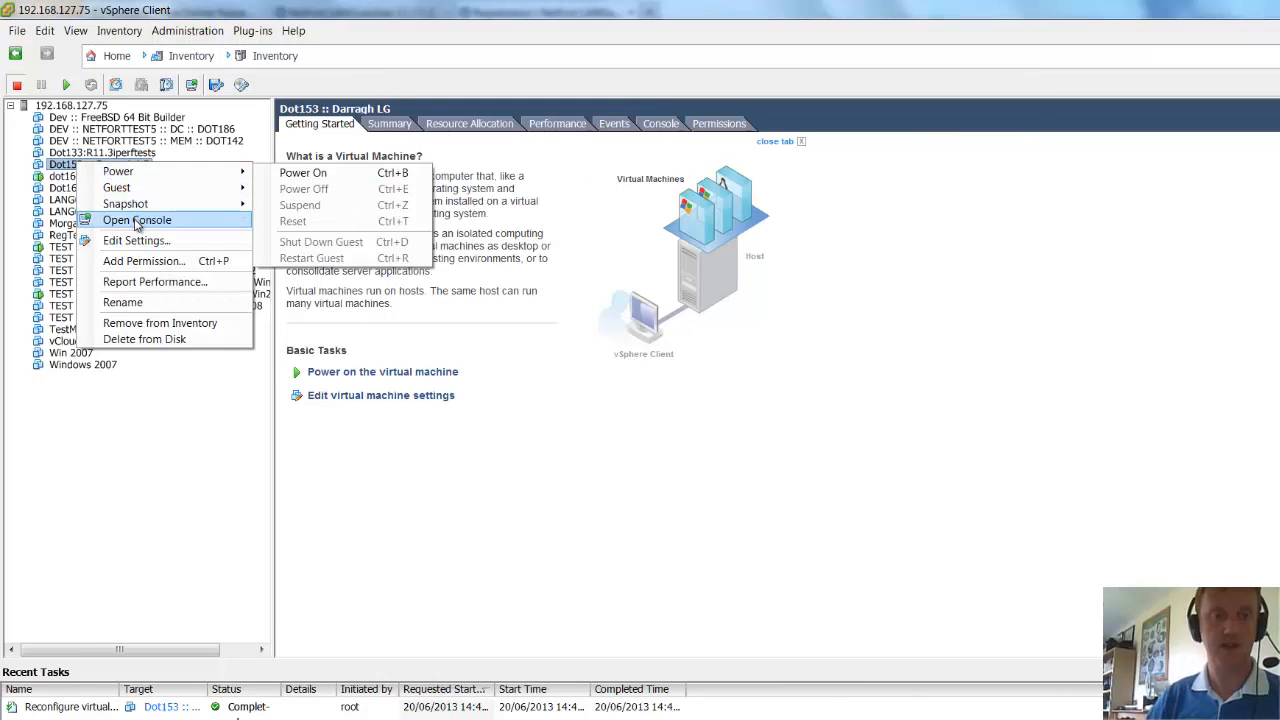
pyautogui.click(300, 173)
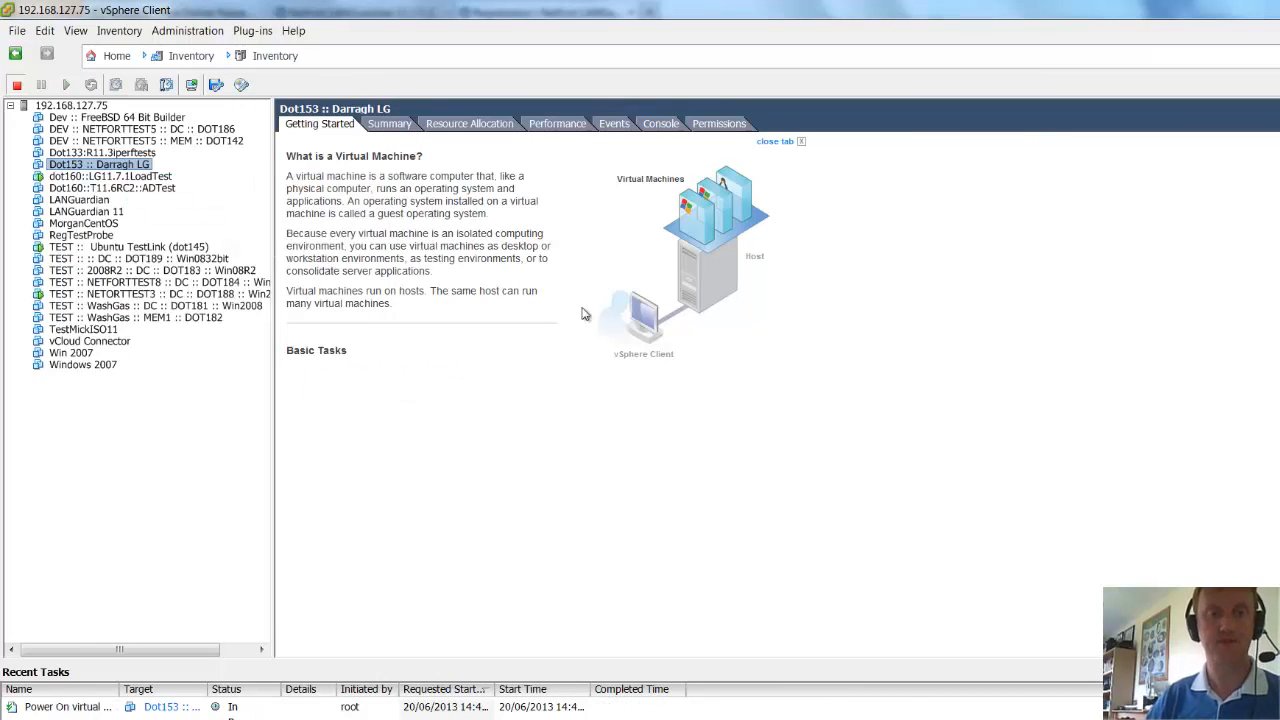
pyautogui.click(672, 124)
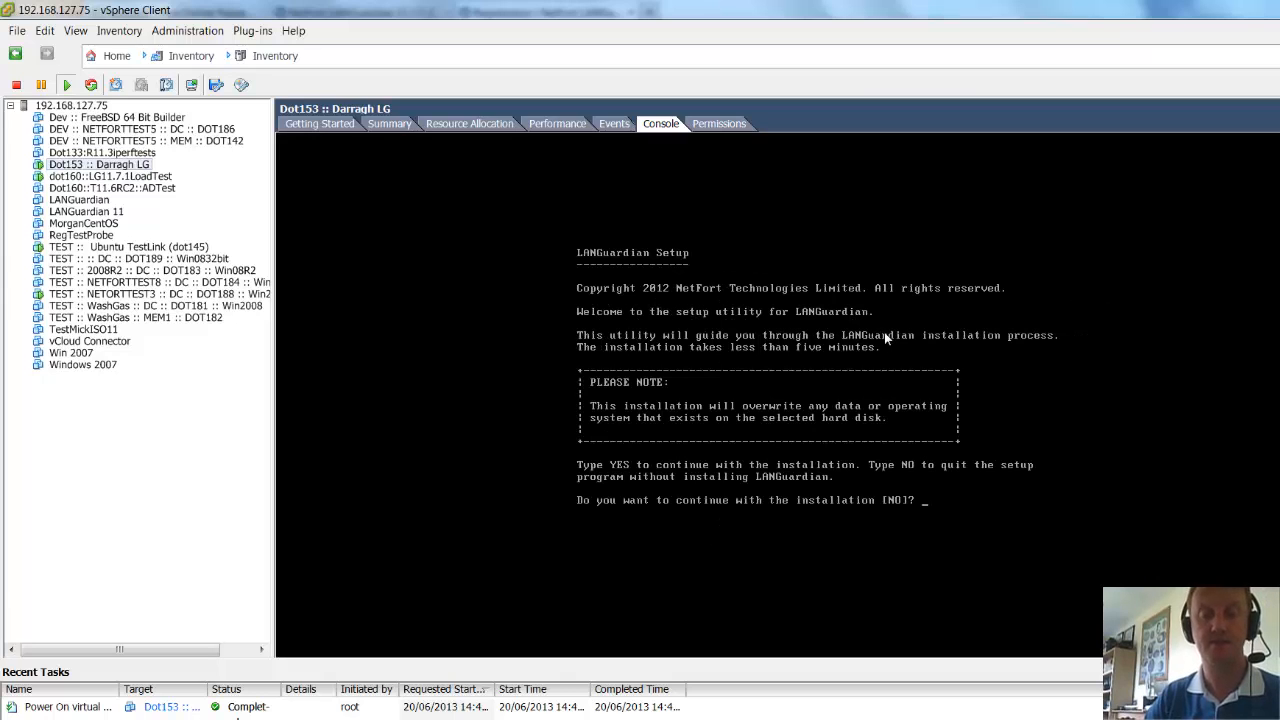
# Step: Agree to continue the LANGuardian installation, choose disk ID 1 as the installation disk and confirm erasing it with "yes"
pyautogui.click(504, 350)
pyautogui.write('yes')
pyautogui.press('Return')
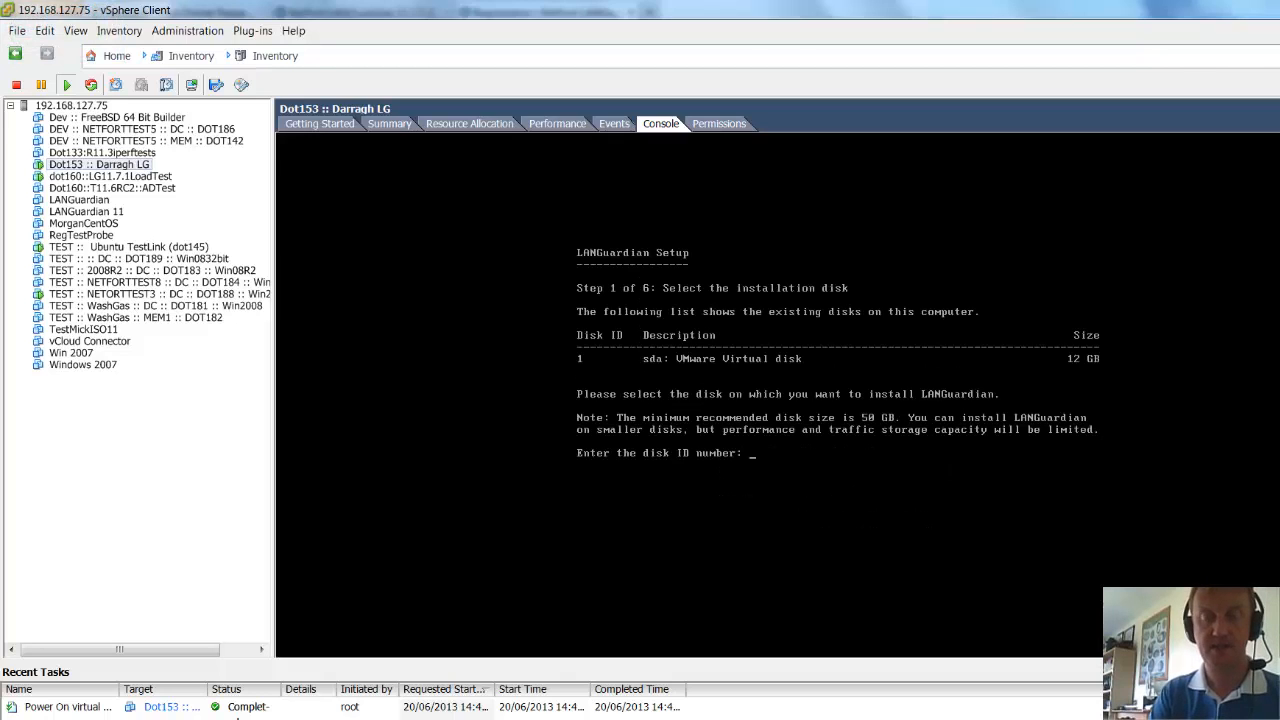
pyautogui.write('1')
pyautogui.press('Return')
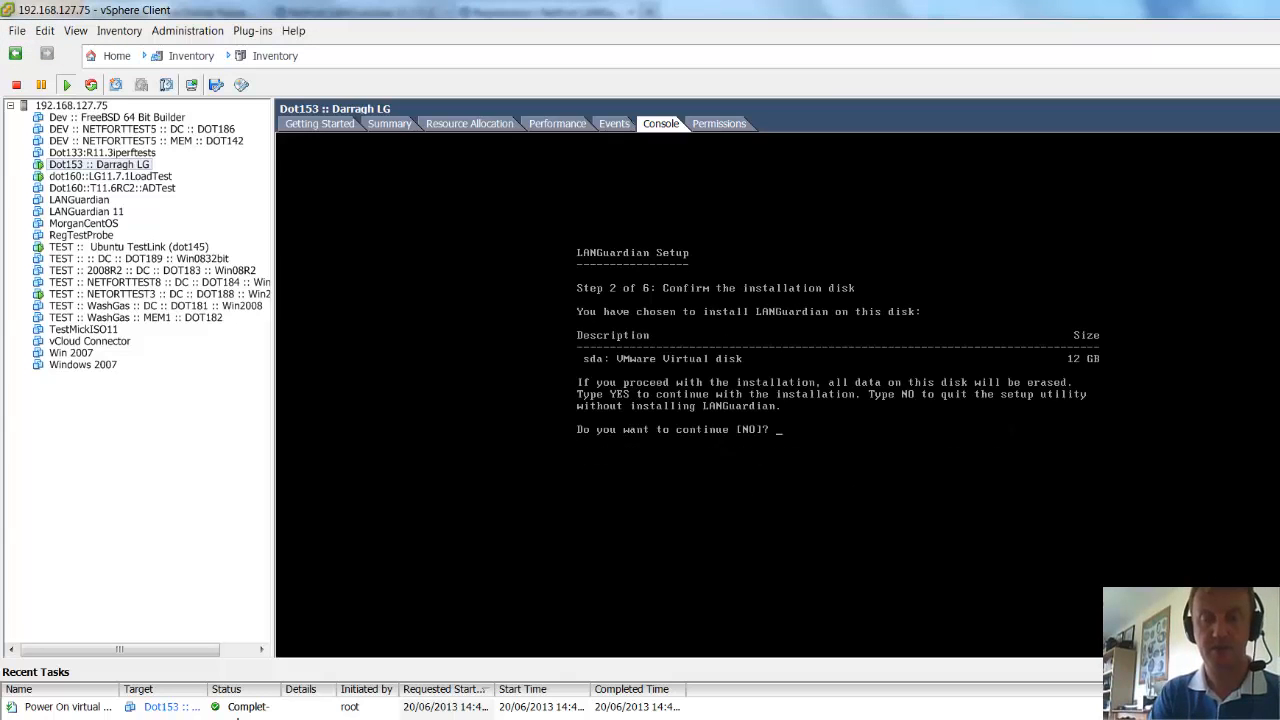
pyautogui.write('yes')
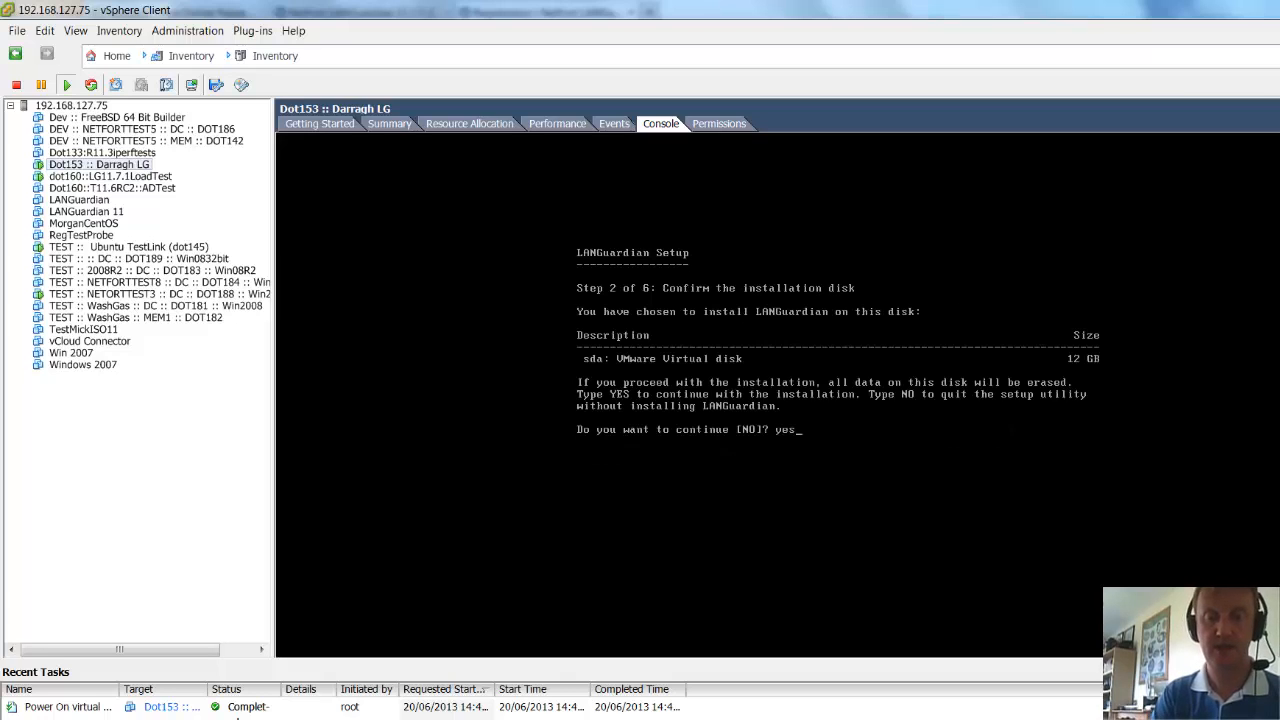
pyautogui.press('Return')
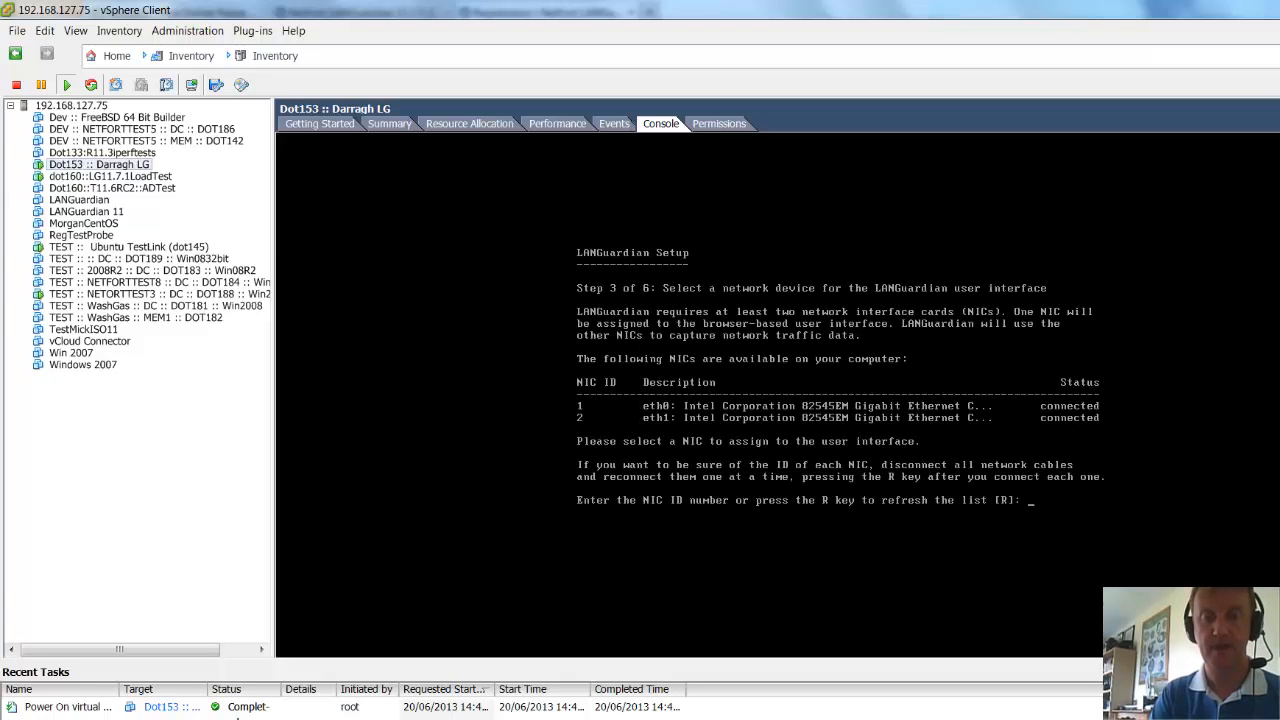
# Step: Assign NIC 1 (eth0) to the LANGuardian user interface and set the computer's IP address to 192.168.127.153
pyautogui.write('1')
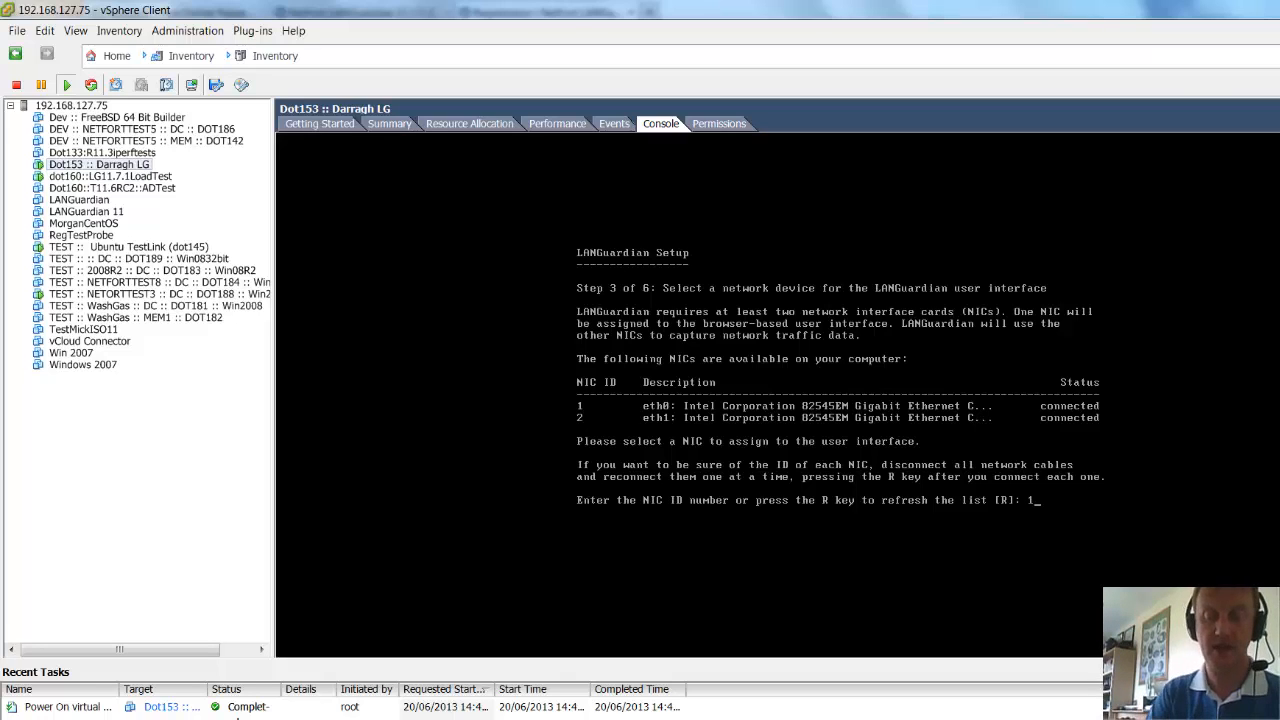
pyautogui.press('Return')
pyautogui.write('192.168')
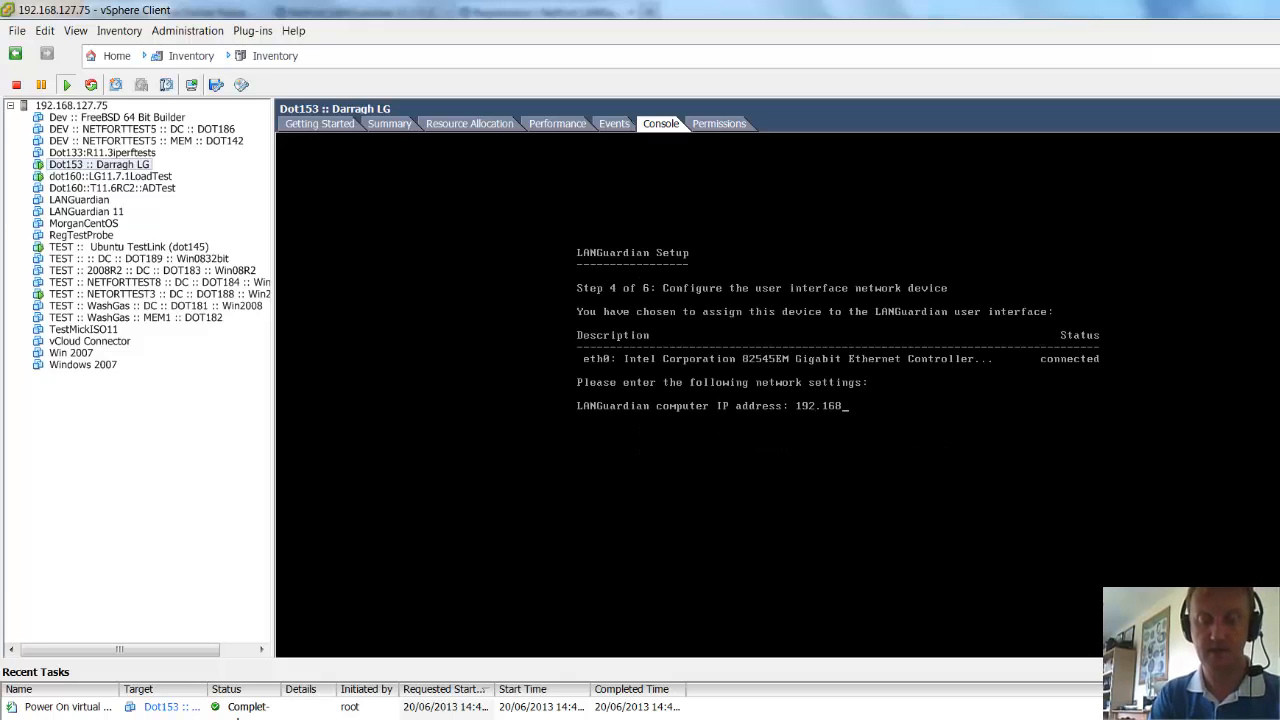
pyautogui.write('.1')
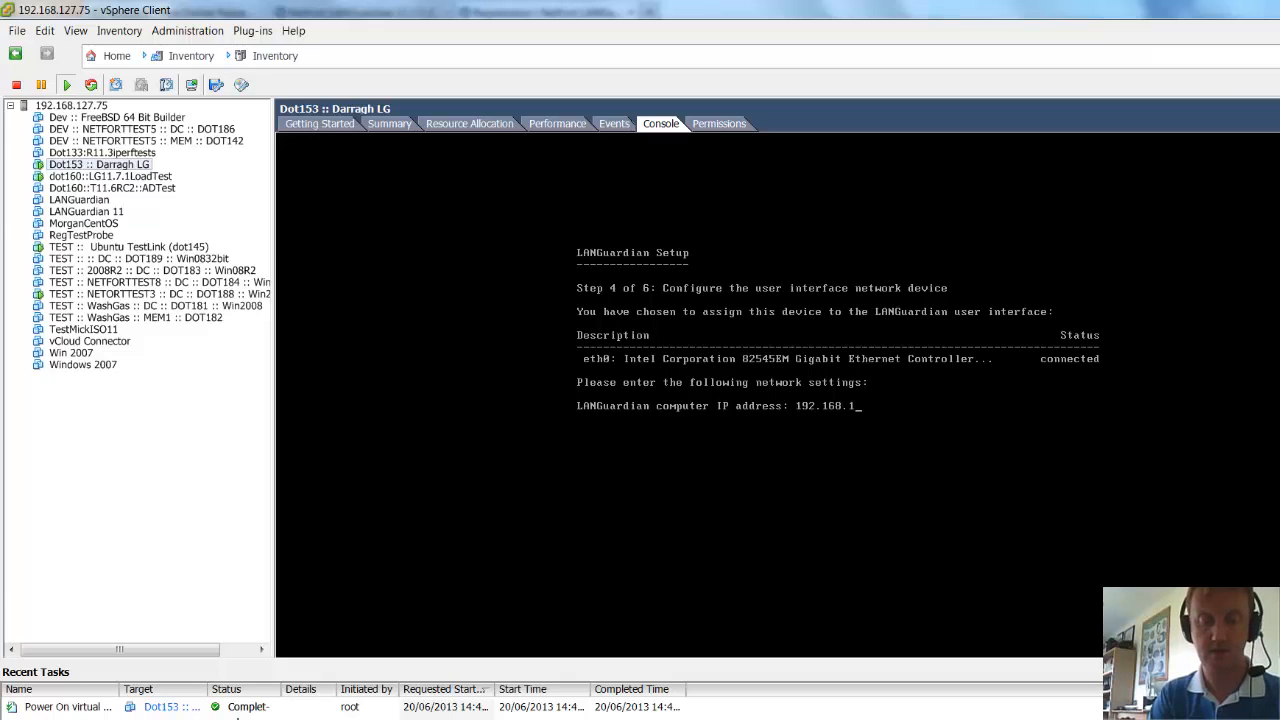
pyautogui.write('27.153')
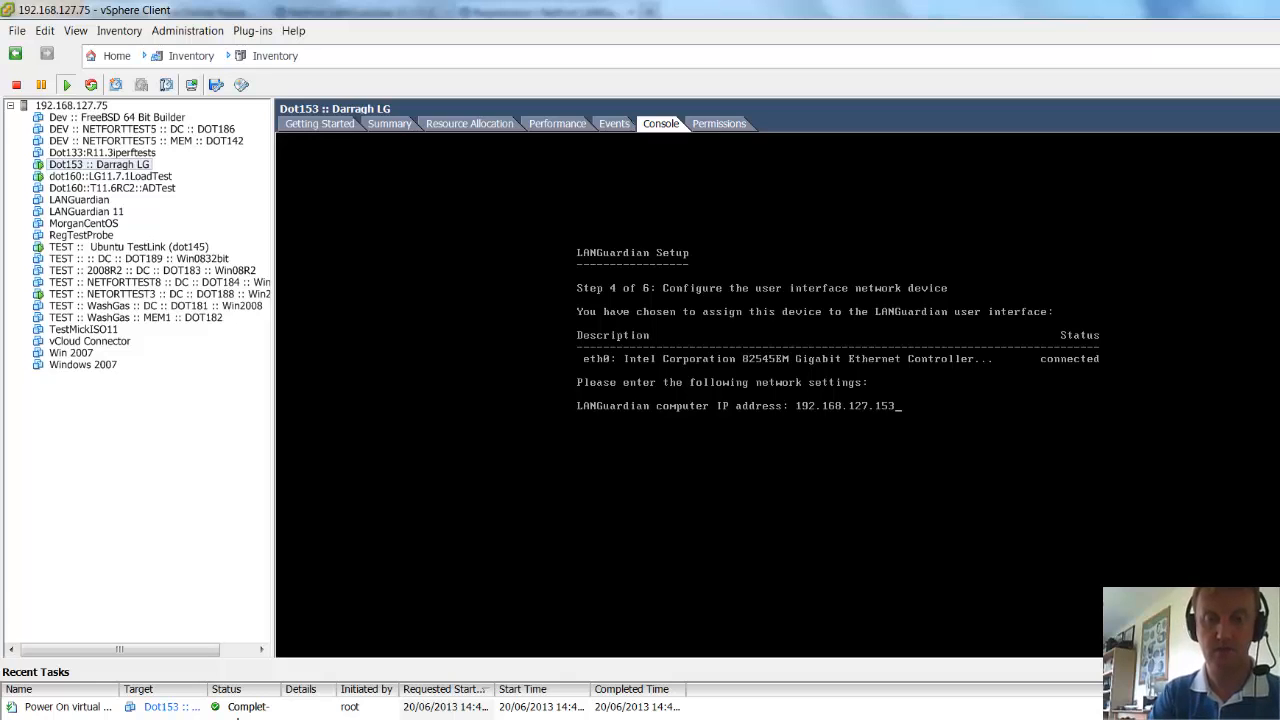
pyautogui.press('Return')
# Step: Set the LANGuardian network mask to 255.255.255.0 and the default gateway to 192.168.127.90
pyautogui.write('2')
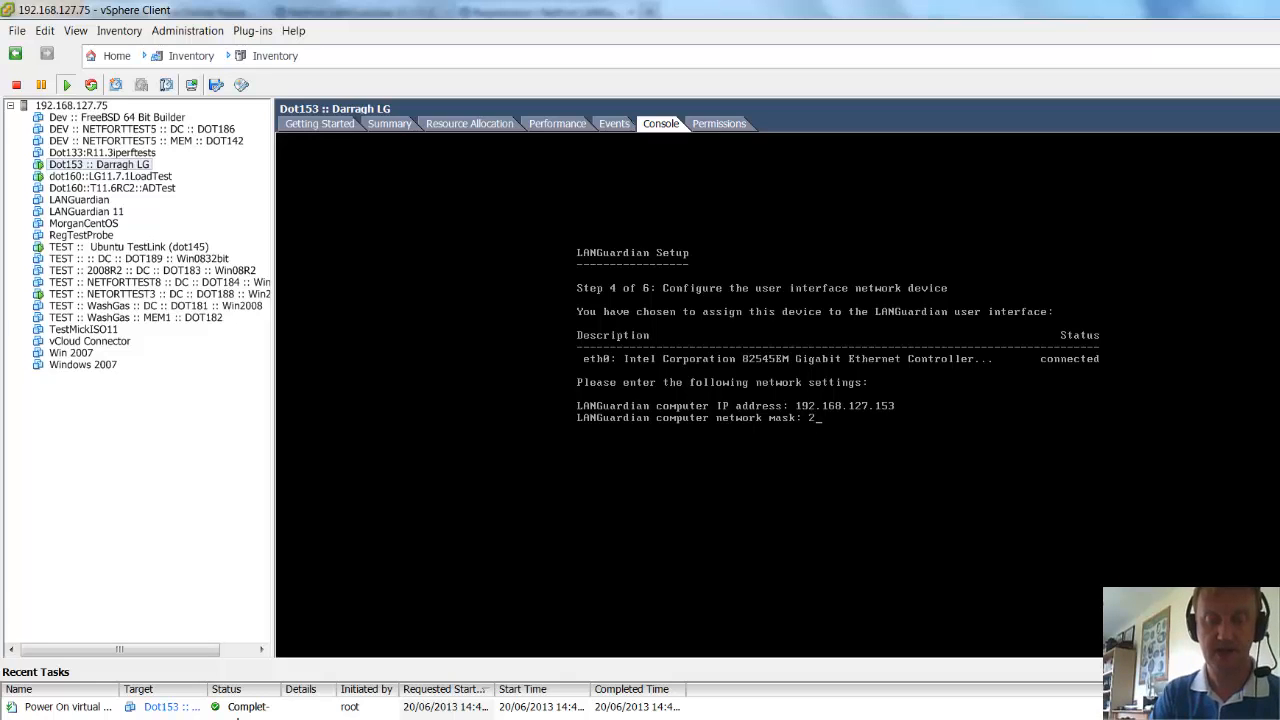
pyautogui.write('55.255.255.0')
pyautogui.press('Return')
pyautogui.write('1')
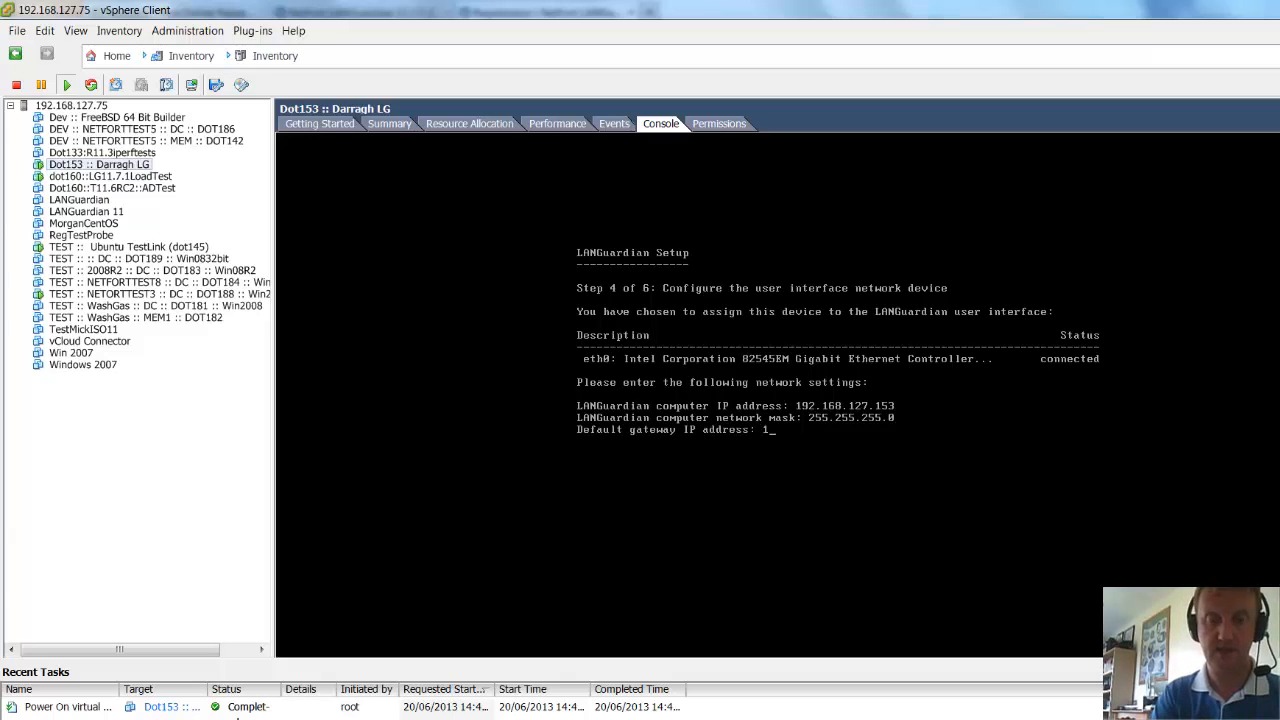
pyautogui.write('92.168.')
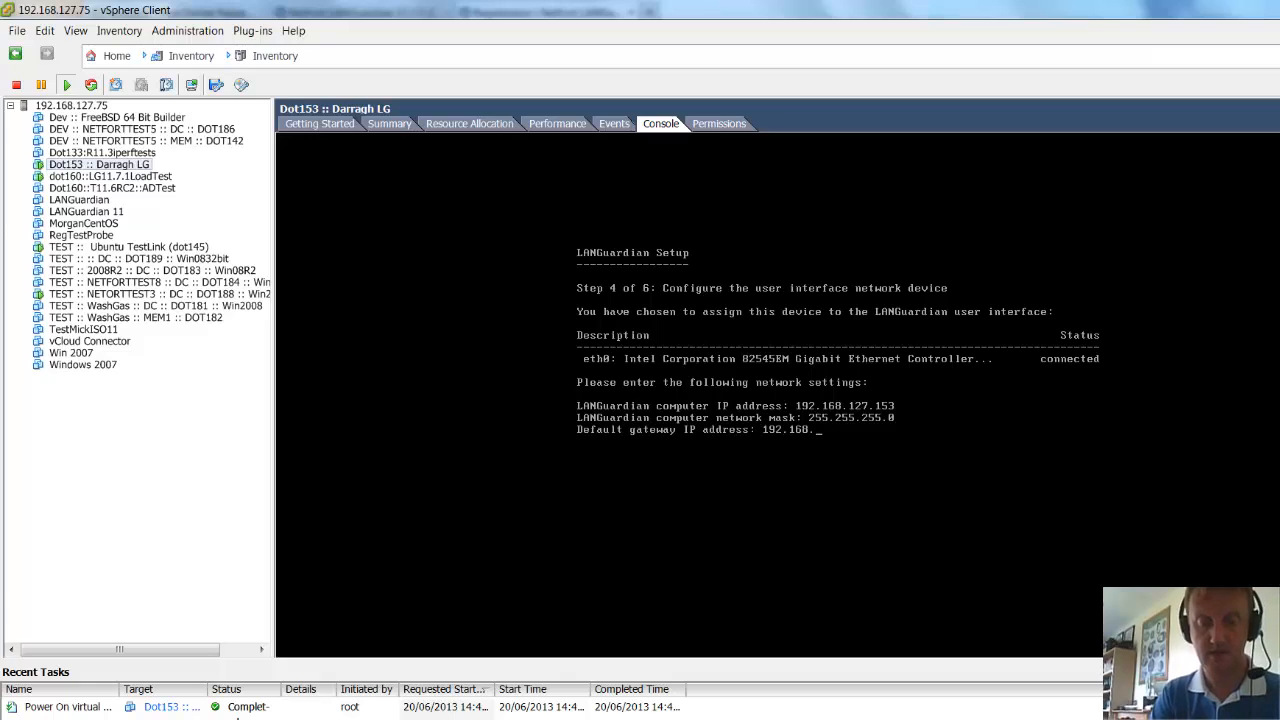
pyautogui.write('127.90')
pyautogui.press('Return')
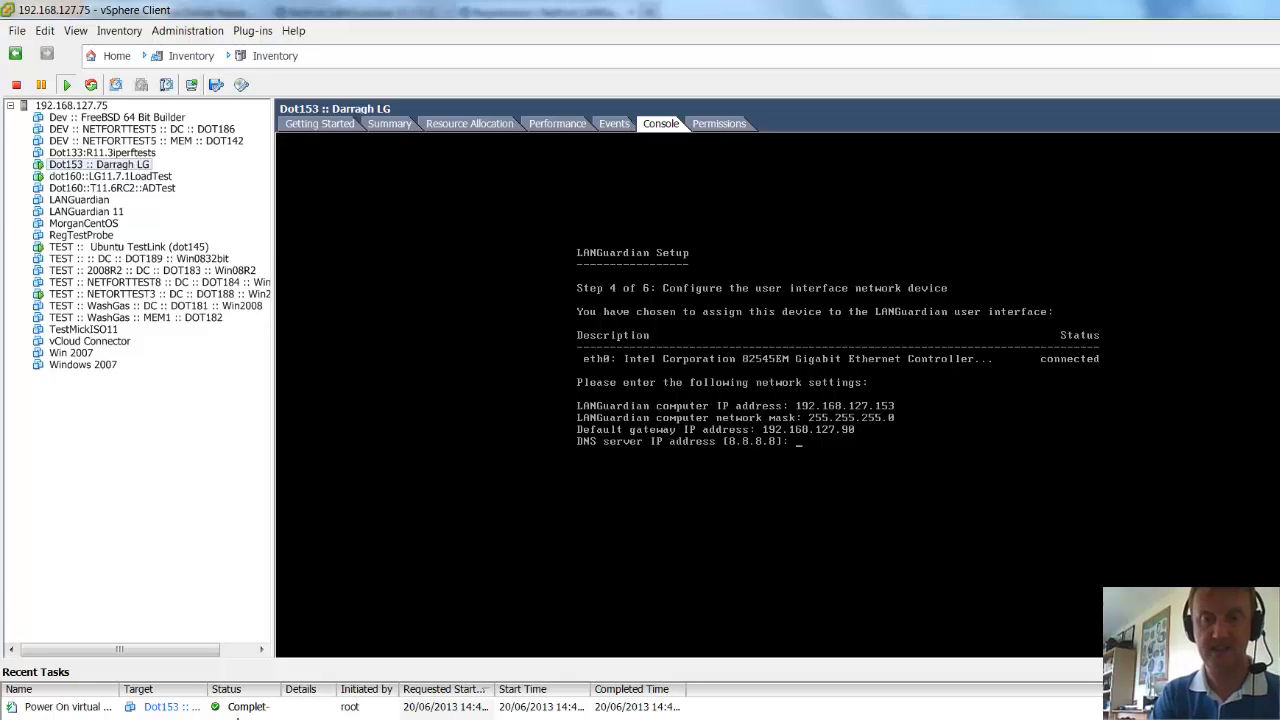
# Step: Set the LANGuardian DNS server IP address to 208.67.222.222
pyautogui.write('208')
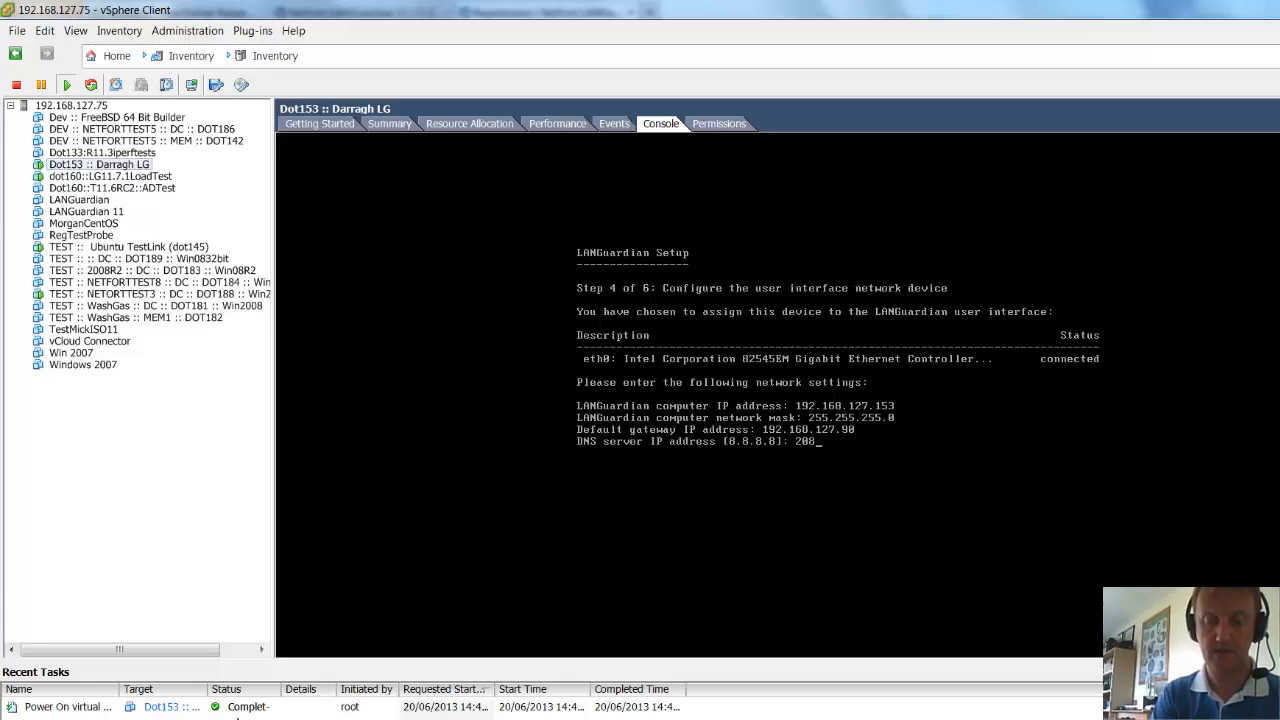
pyautogui.write('.67.222.222')
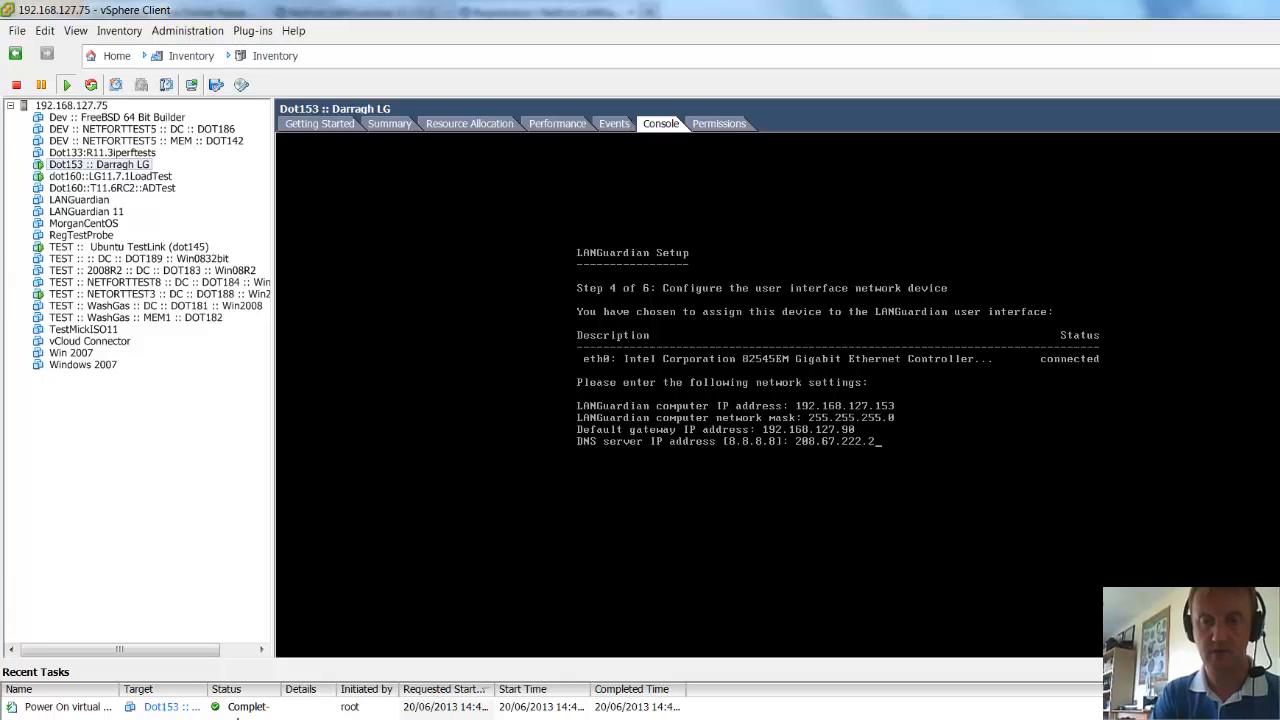
pyautogui.press('Return')
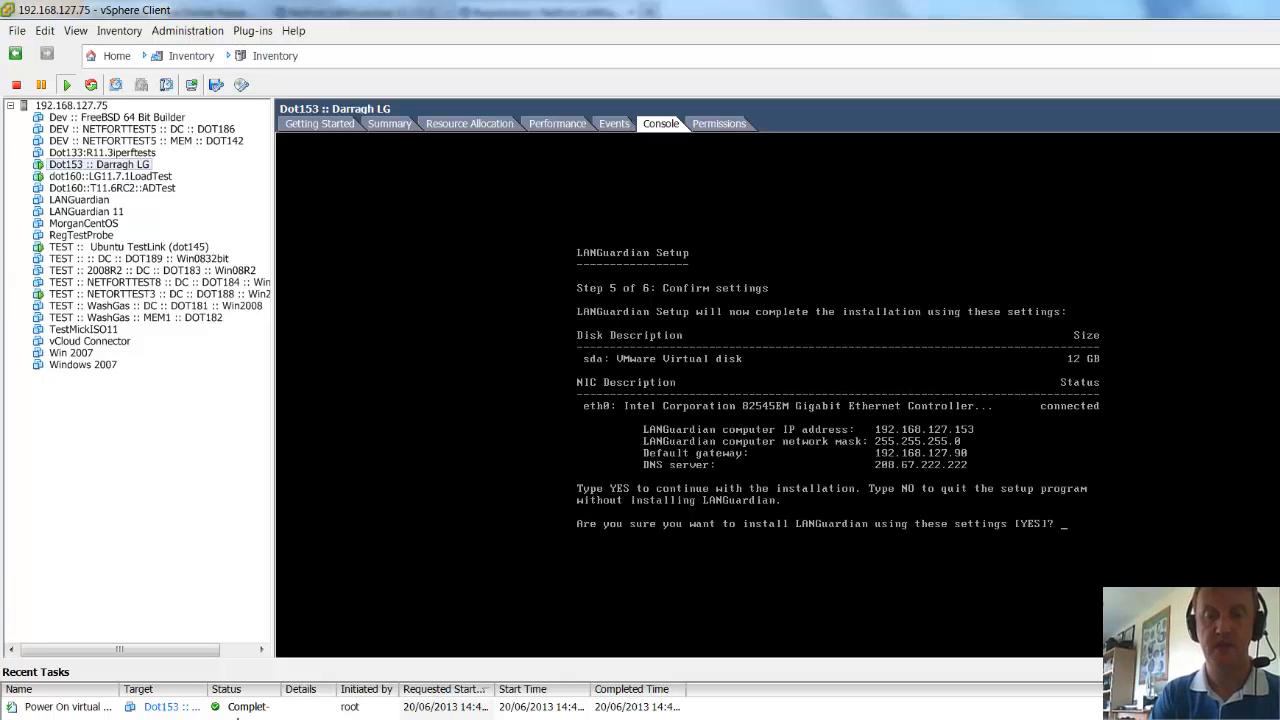
# Step: Confirm installing LANGuardian with the listed settings by answering "yes", and restart the computer once setup finishes
pyautogui.write('yes')
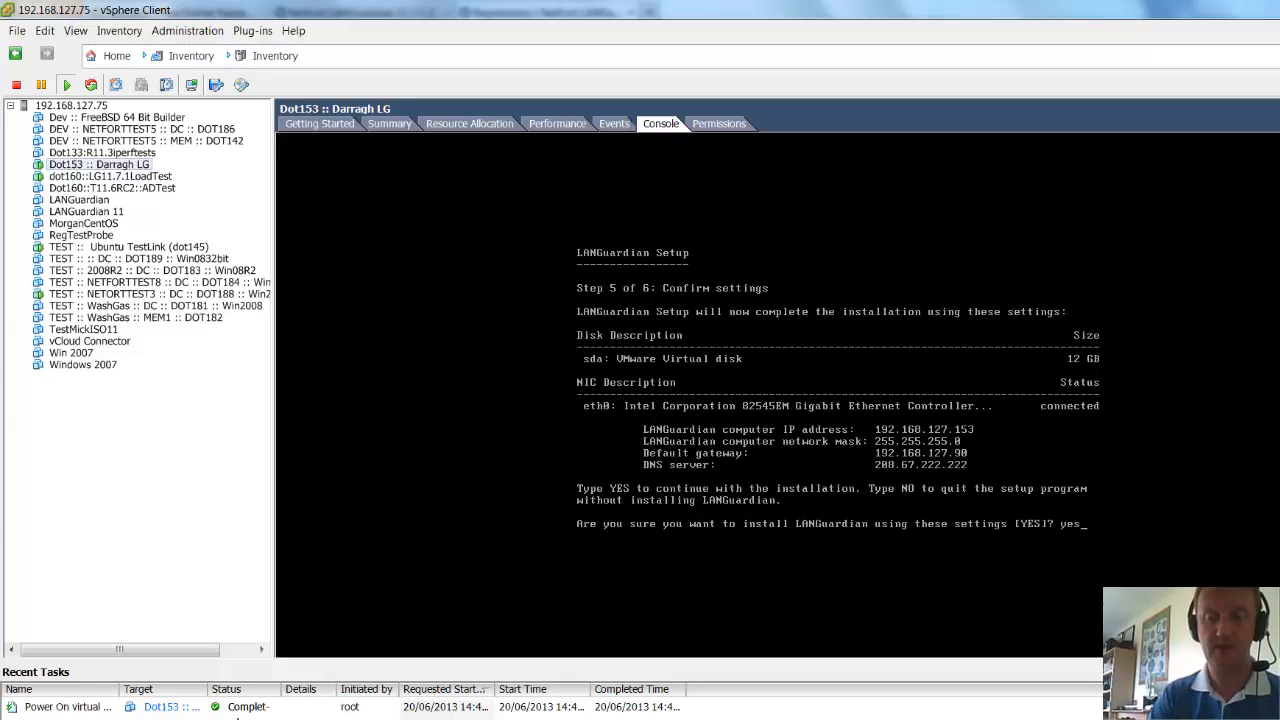
pyautogui.press('Return')
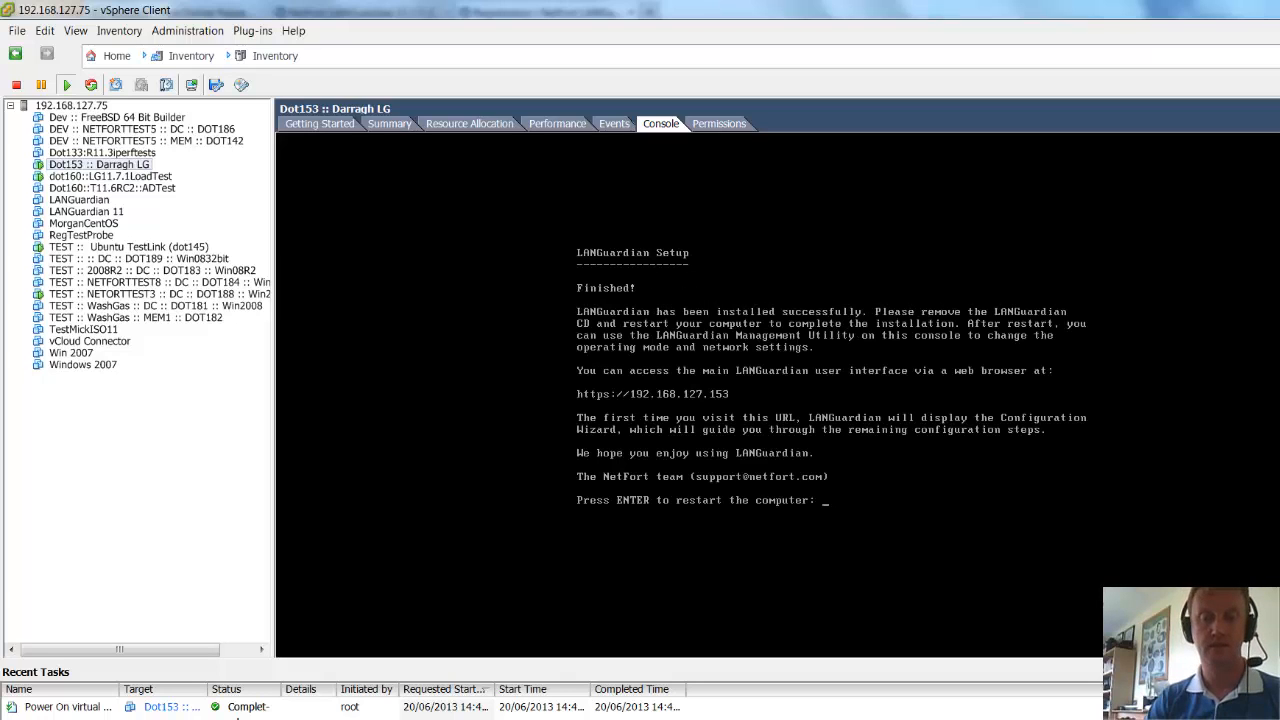
pyautogui.press('Return')
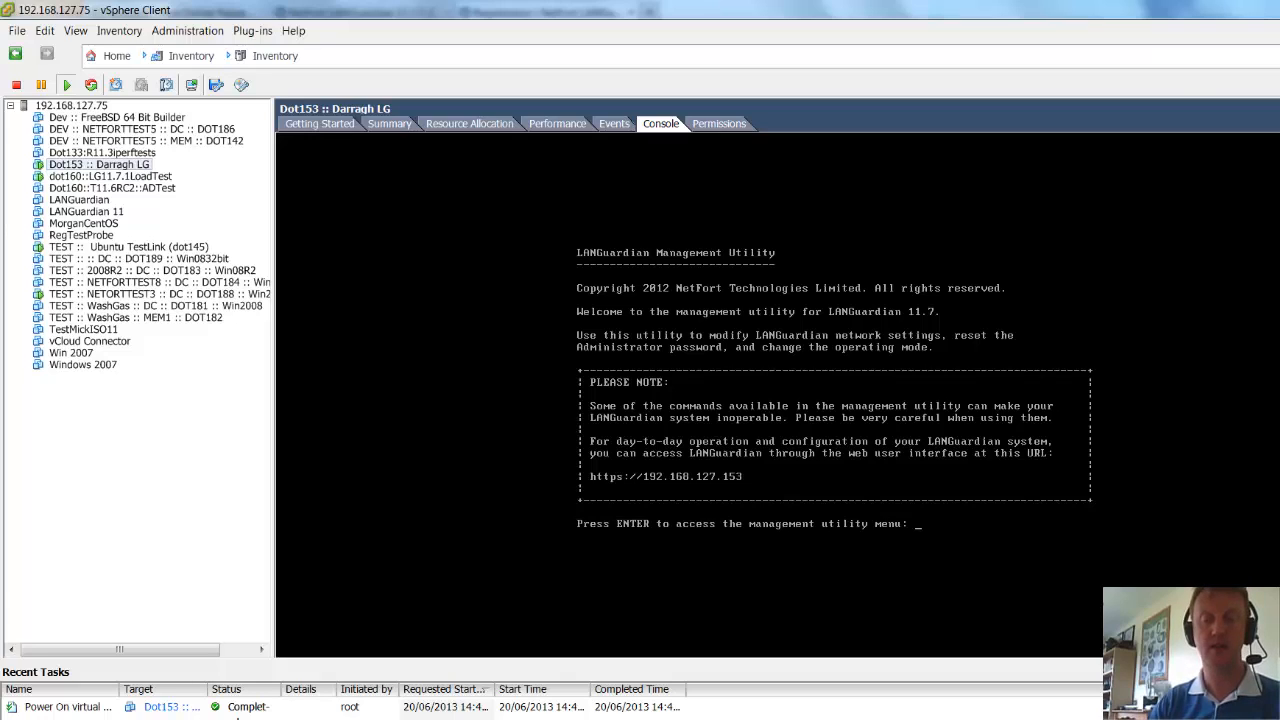
# Step: Release the virtual machine console, switch to Firefox and open the LANGuardian web interface at 192.168.127.153
pyautogui.hotkey('ctrl', 'alt')
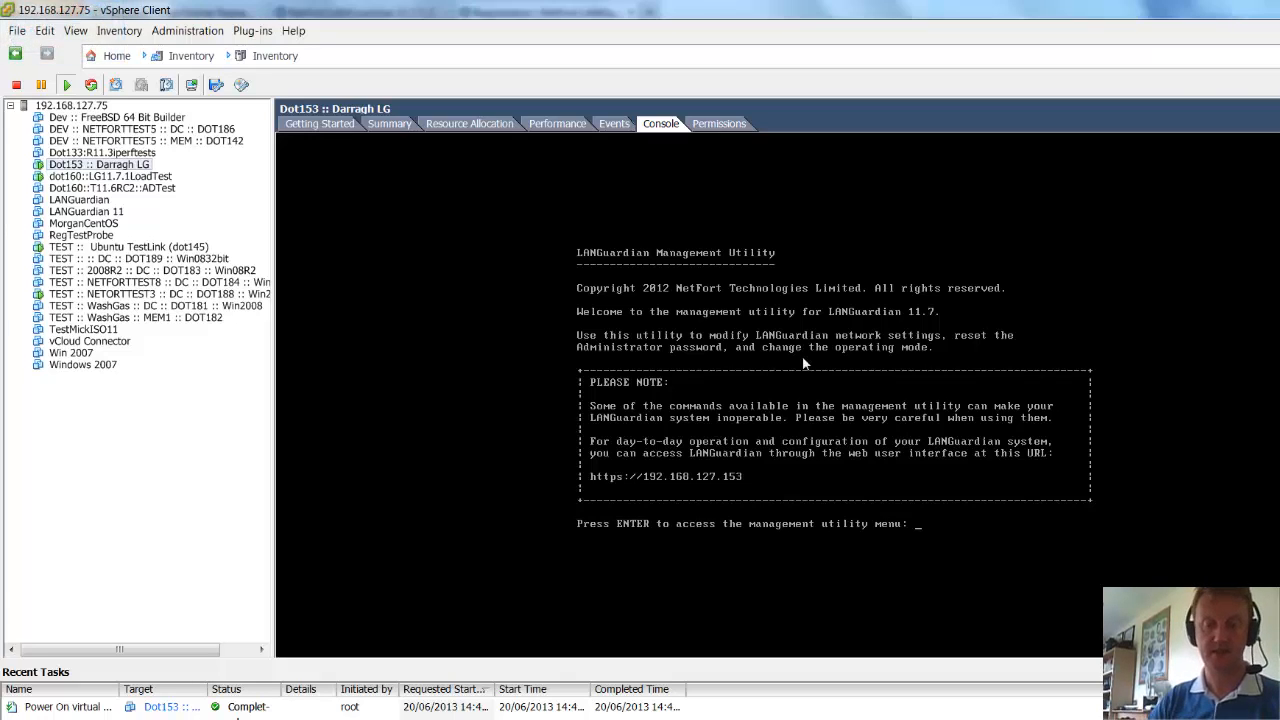
pyautogui.hotkey('alt', 'Tab')
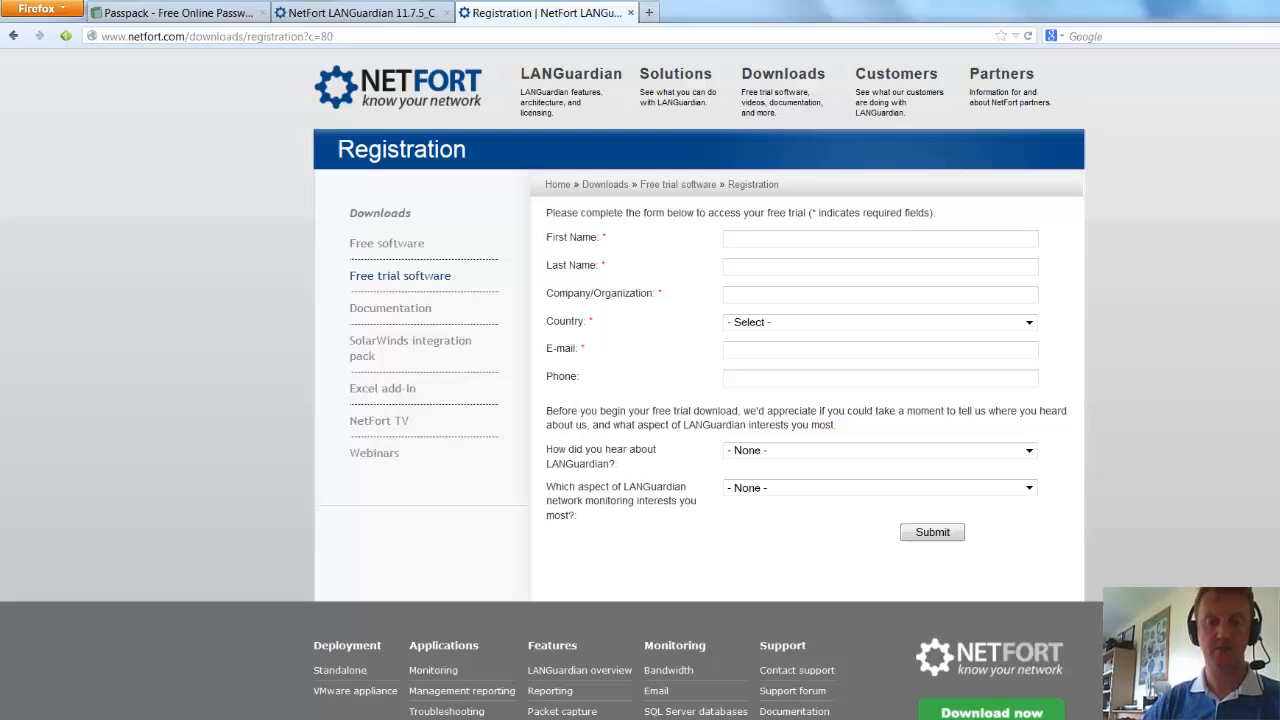
pyautogui.click(582, 37)
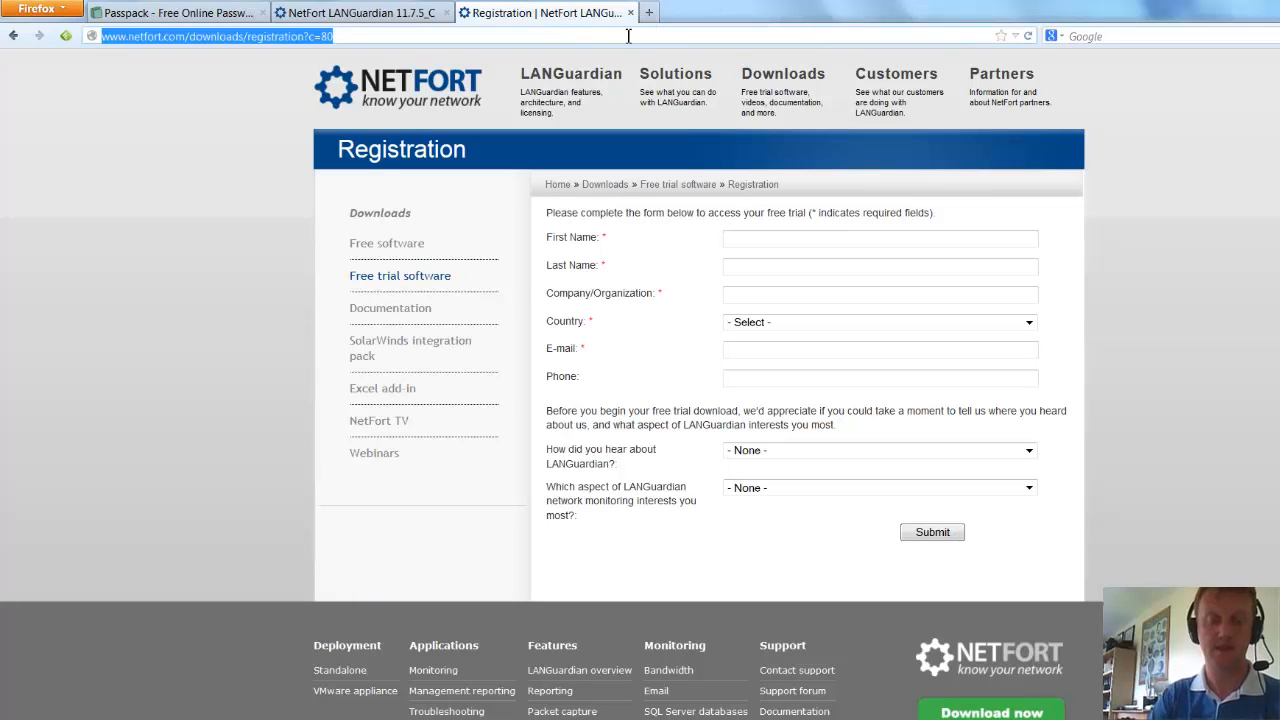
pyautogui.write('192')
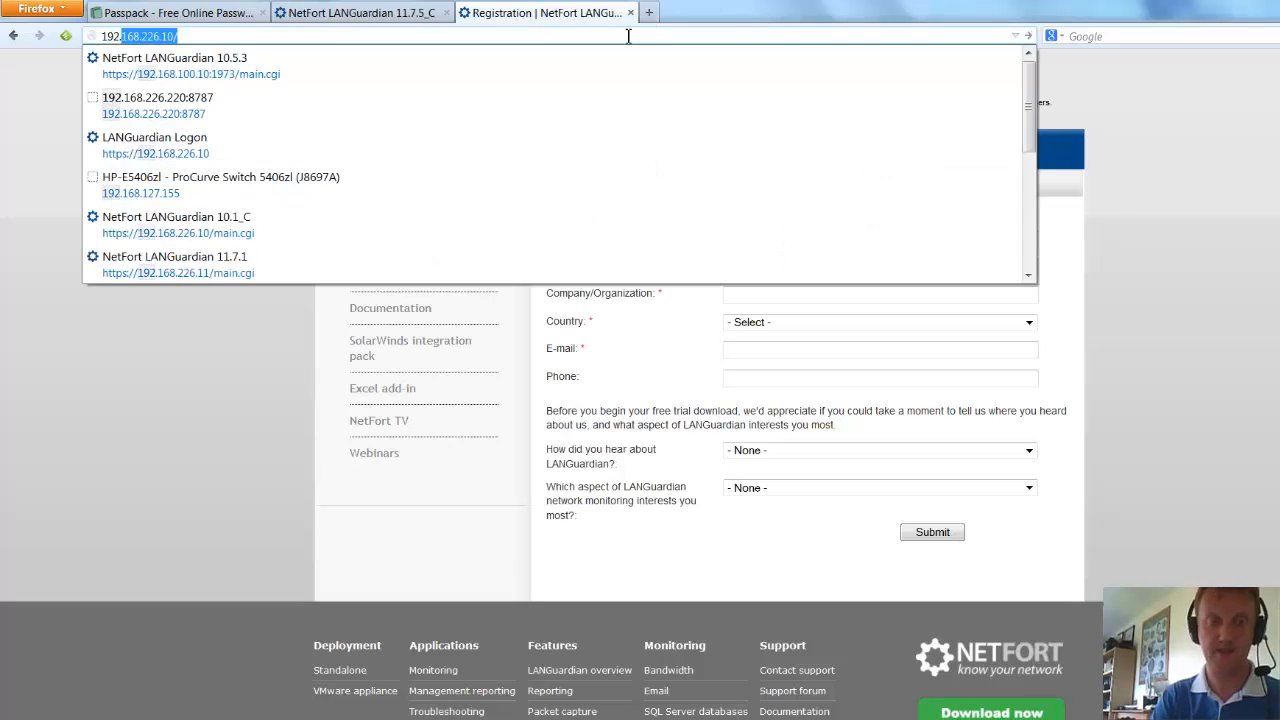
pyautogui.write('.168.127.153')
pyautogui.press('Return')
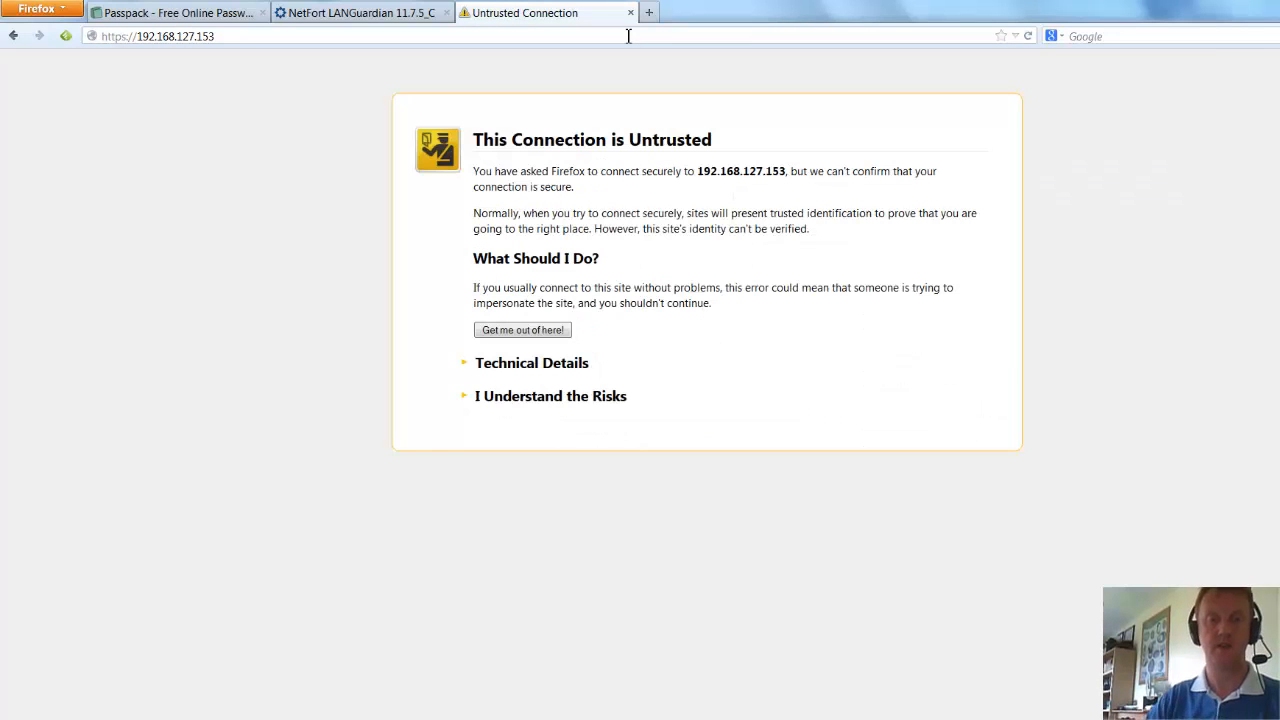
pyautogui.click(537, 400)
pyautogui.click(516, 510)
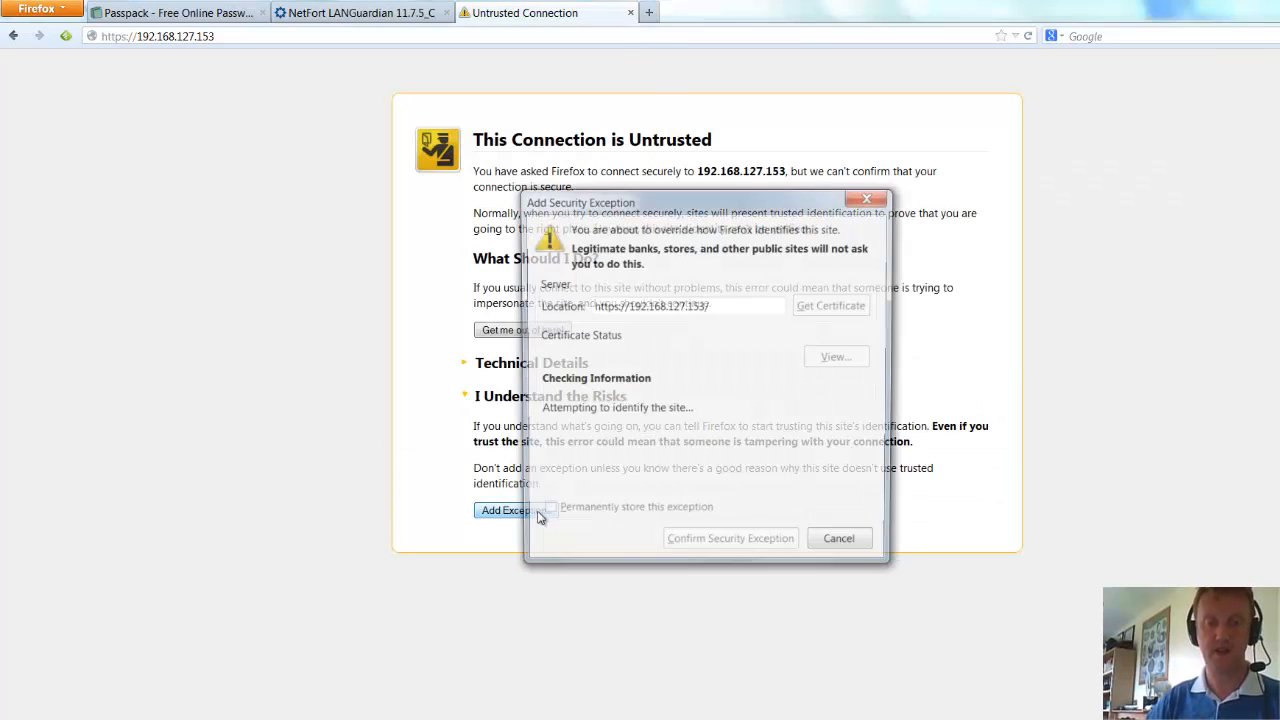
pyautogui.click(764, 552)
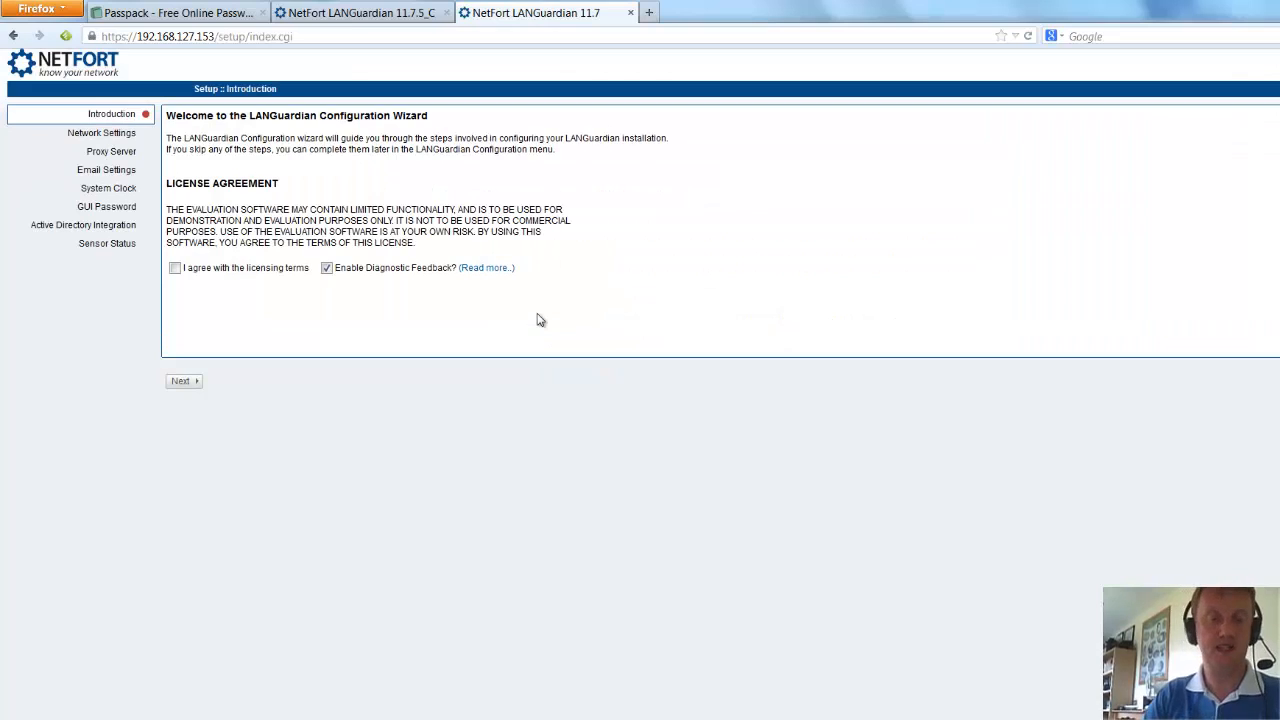
# Step: Agree with the licensing terms in the LANGuardian Configuration Wizard and accept the prefilled network settings
pyautogui.click(175, 268)
pyautogui.click(192, 385)
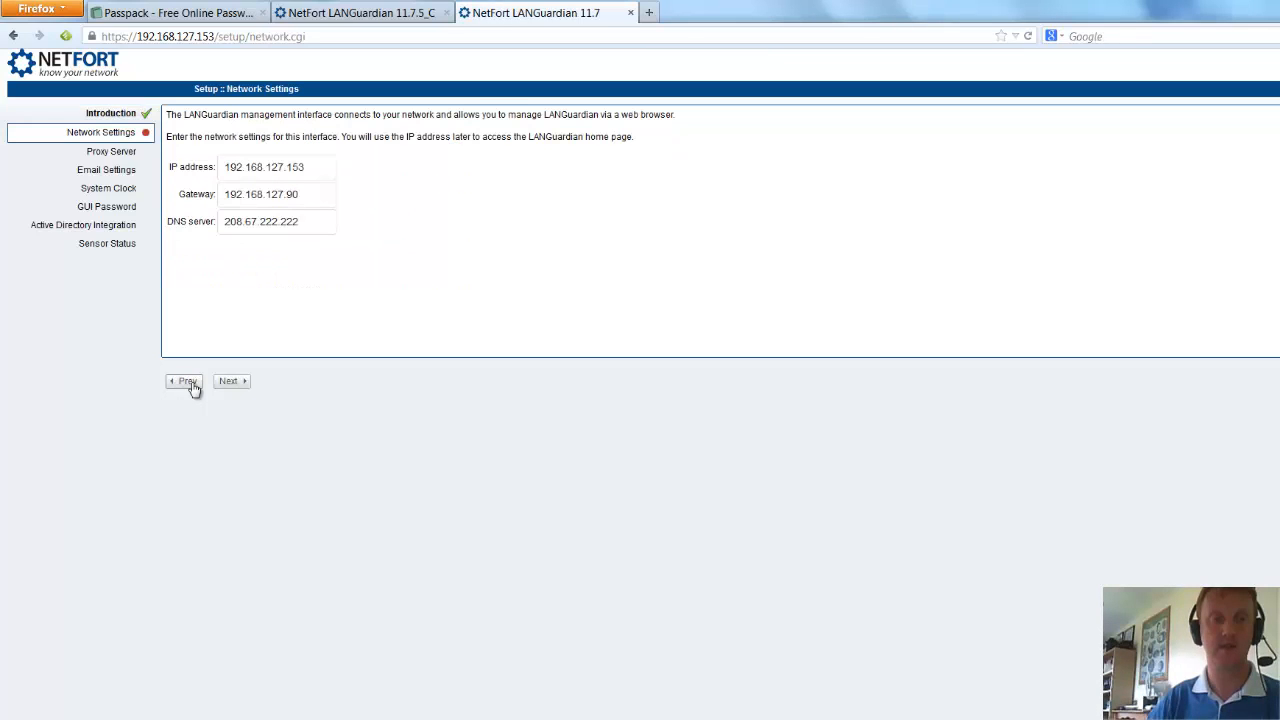
pyautogui.click(229, 386)
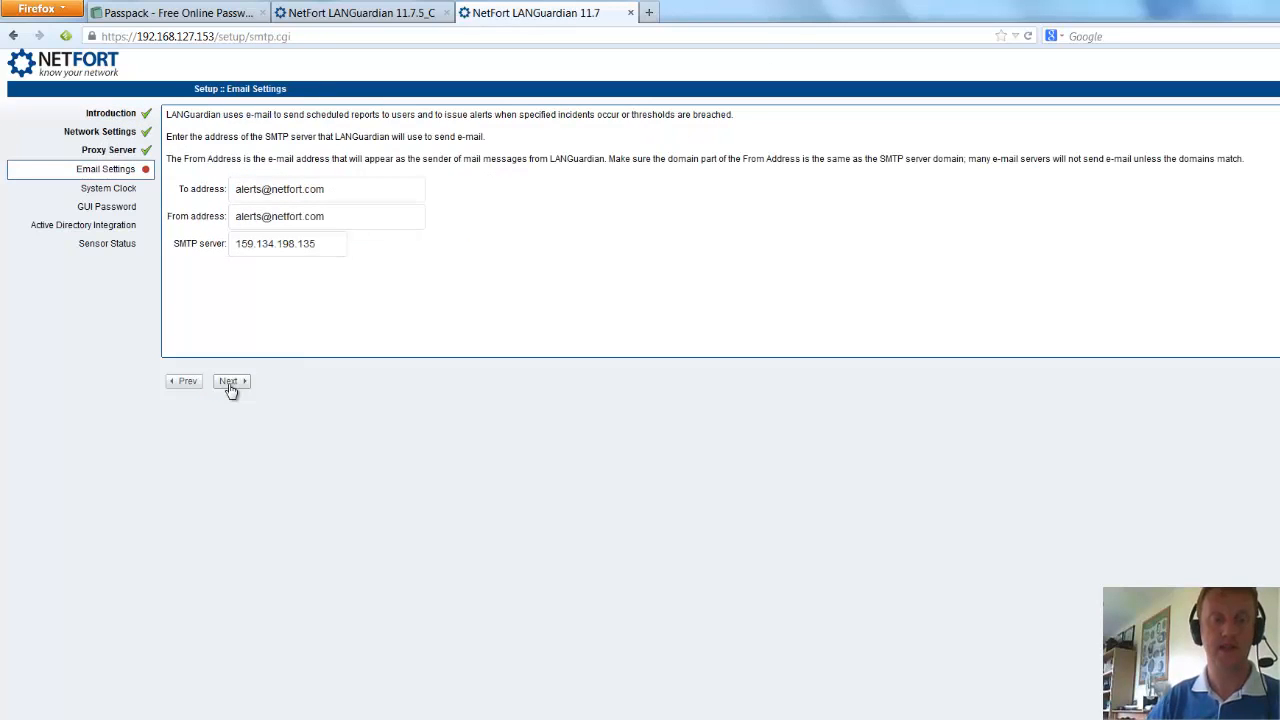
# Step: Return to the proxy server settings, leave them blank, and accept the prefilled email and NTP system clock settings
pyautogui.click(193, 381)
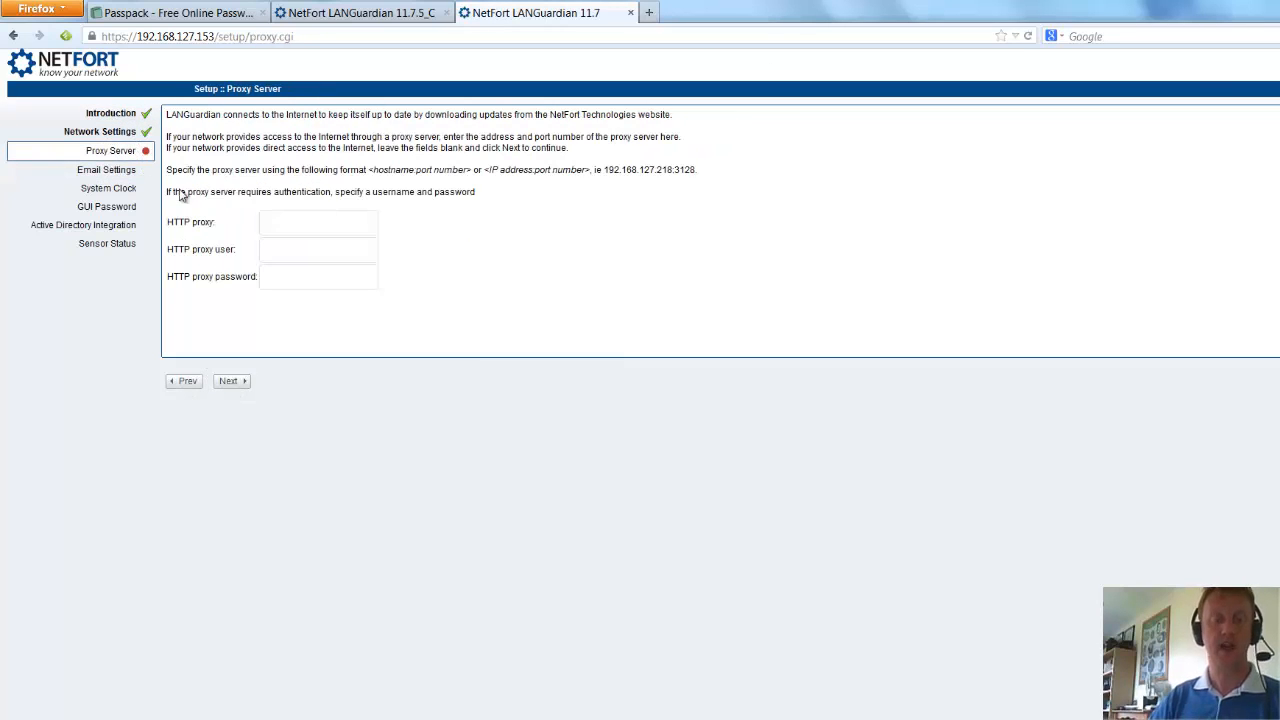
pyautogui.click(240, 383)
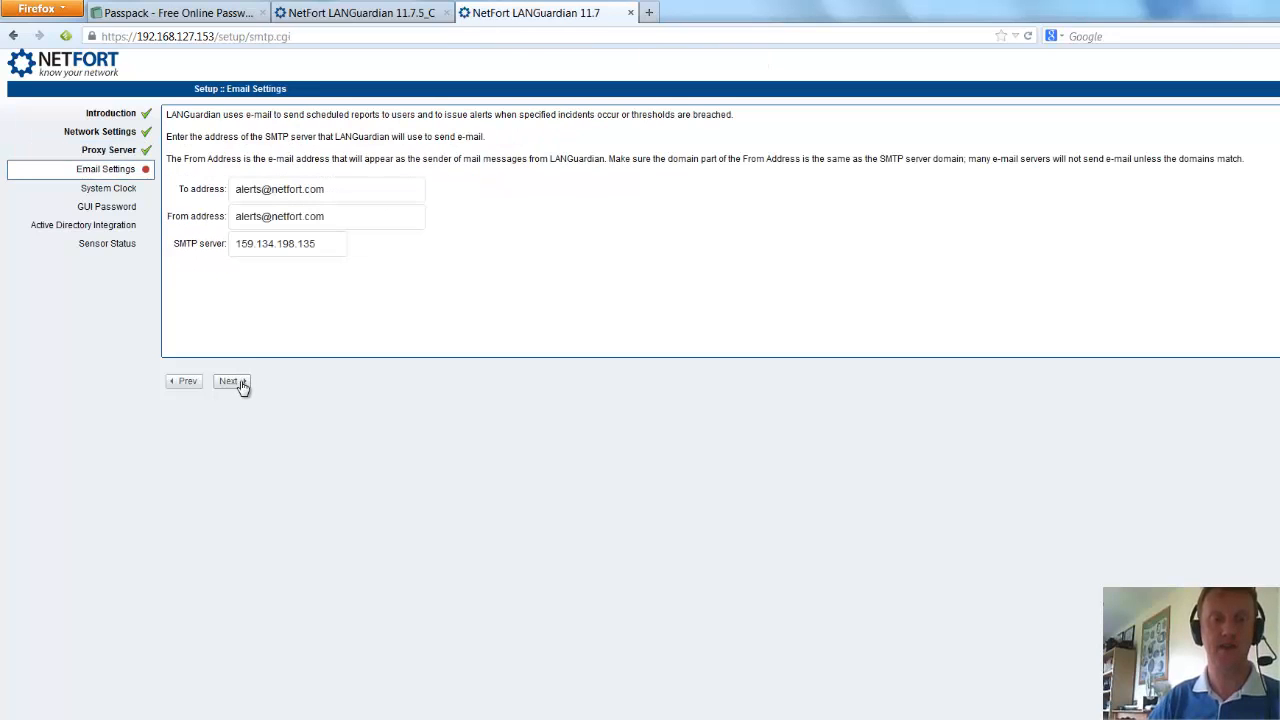
pyautogui.click(240, 383)
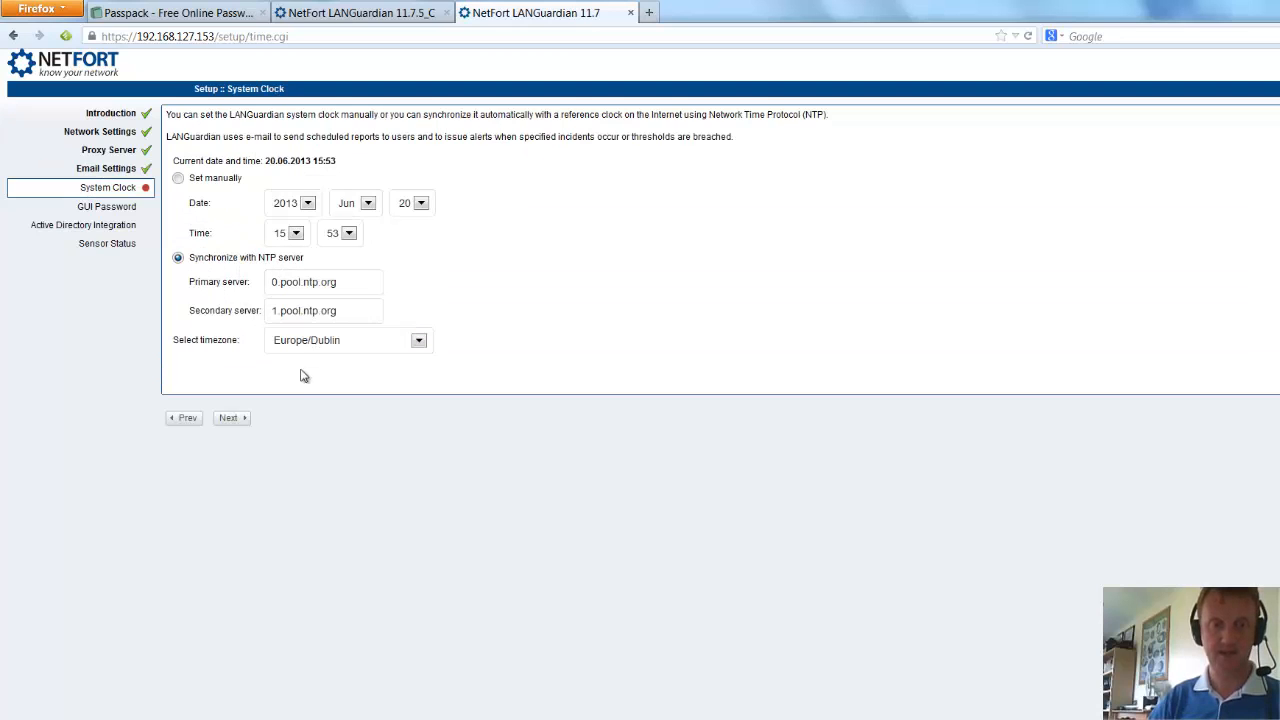
pyautogui.click(230, 419)
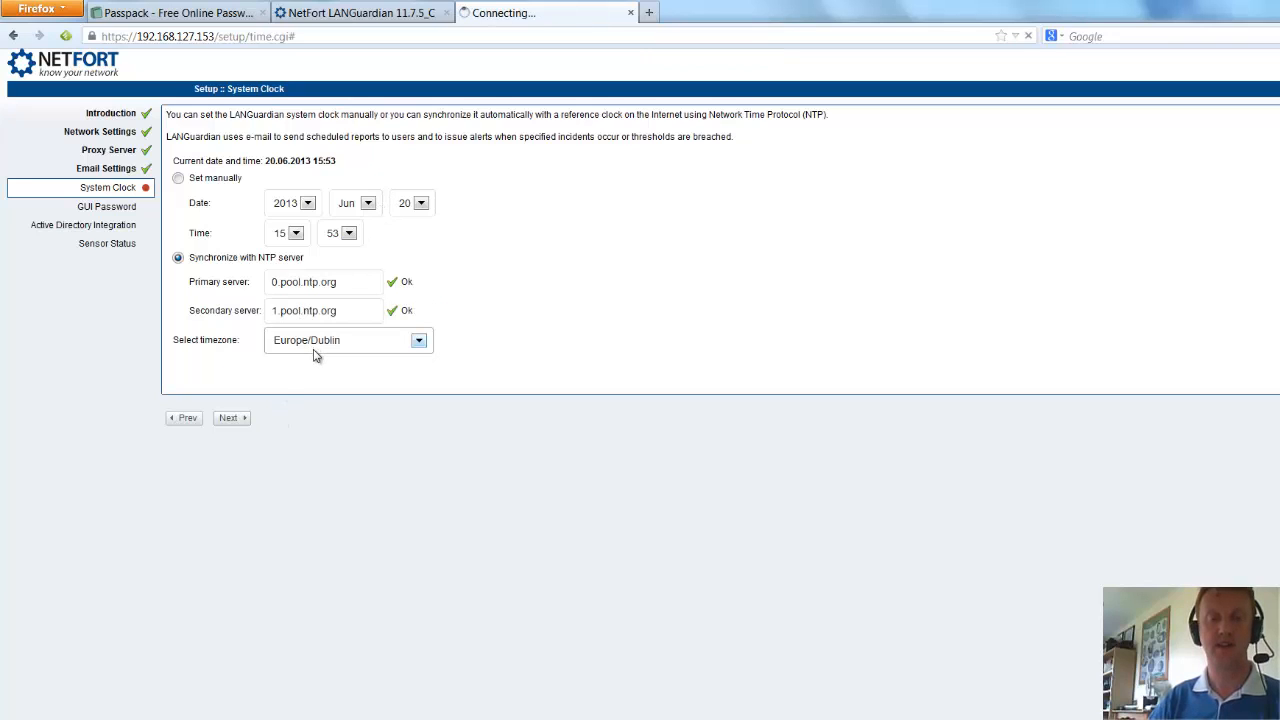
# Step: Enter and confirm a new password for the LANGuardian Administrator account, and continue to Active Directory integration
pyautogui.click(362, 146)
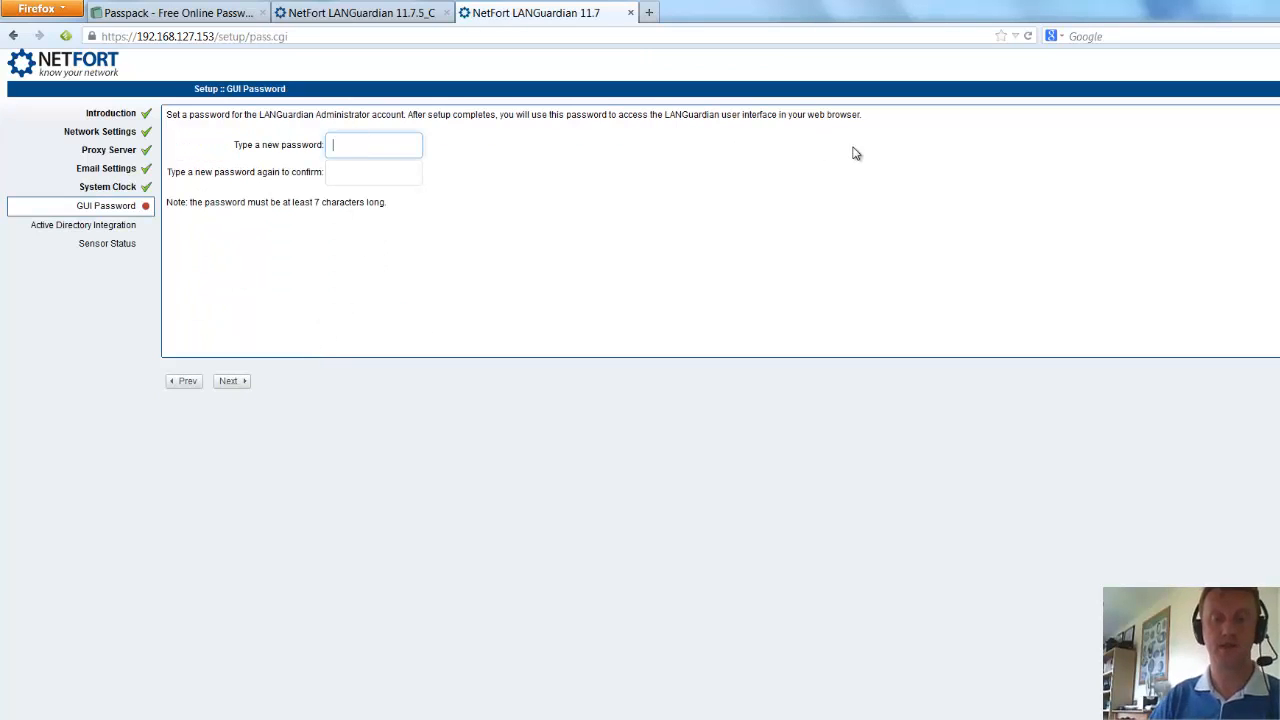
pyautogui.write('●●●●●●●●●●●')
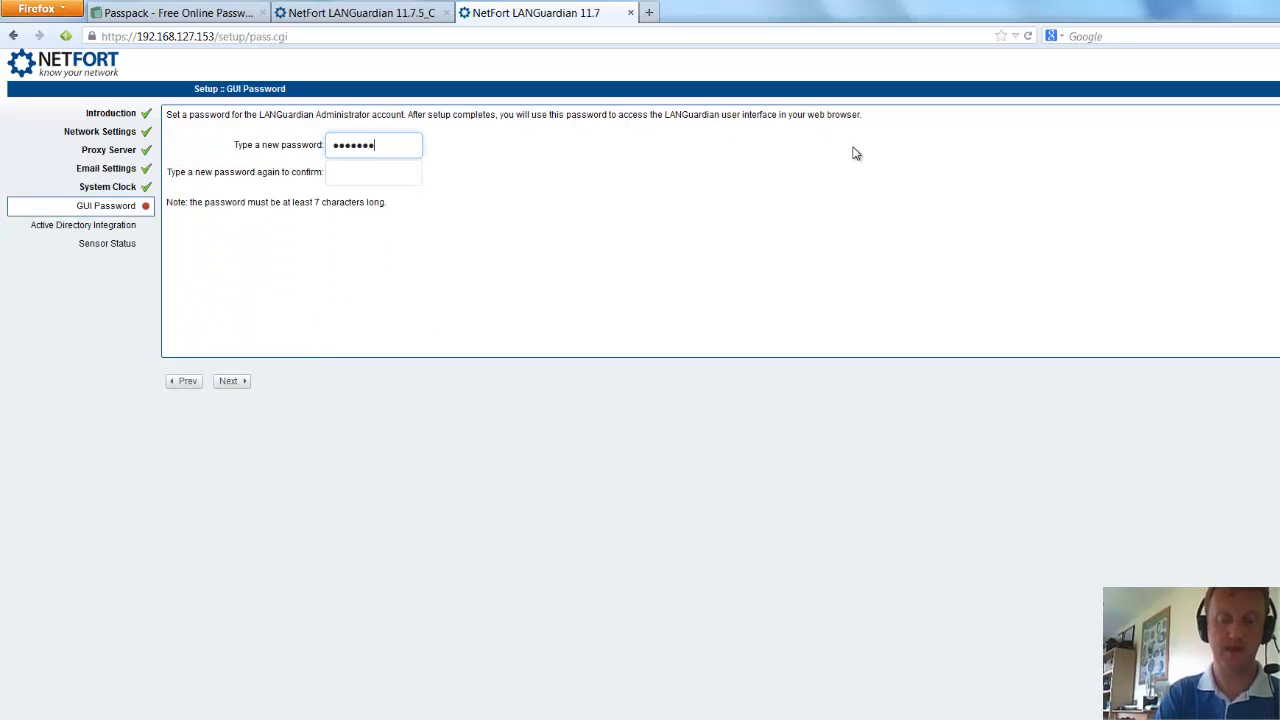
pyautogui.write('●●')
pyautogui.press('Tab')
pyautogui.write('●●●●●●●●●●●●●')
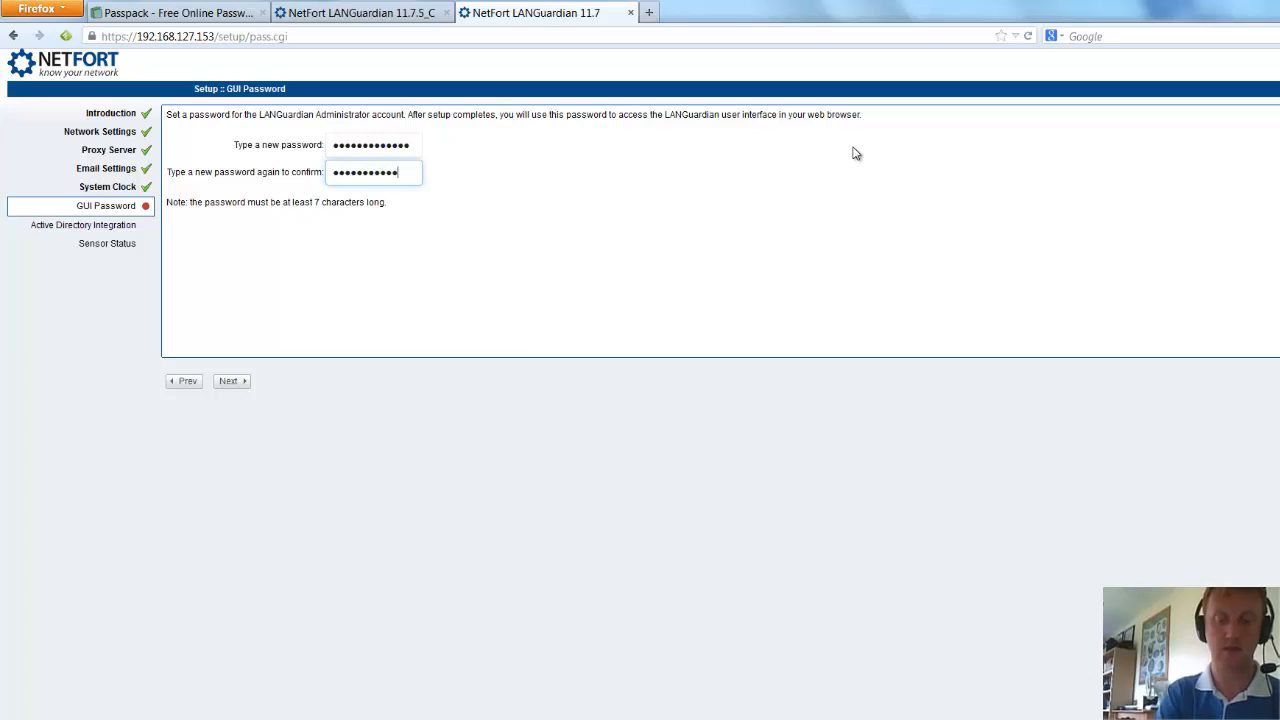
pyautogui.click(250, 383)
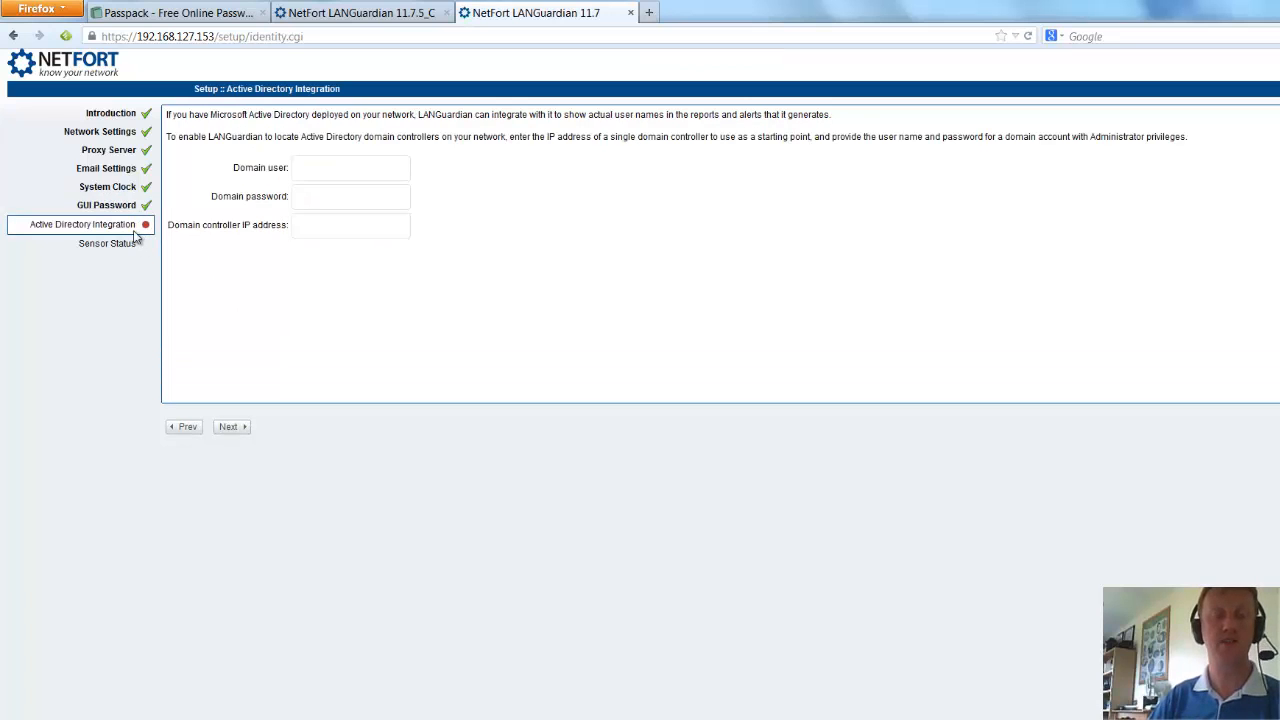
# Step: Leave the Active Directory domain user, password and controller address blank, and finish the wizard from the sensor status page
pyautogui.click(317, 170)
pyautogui.click(329, 197)
pyautogui.click(329, 226)
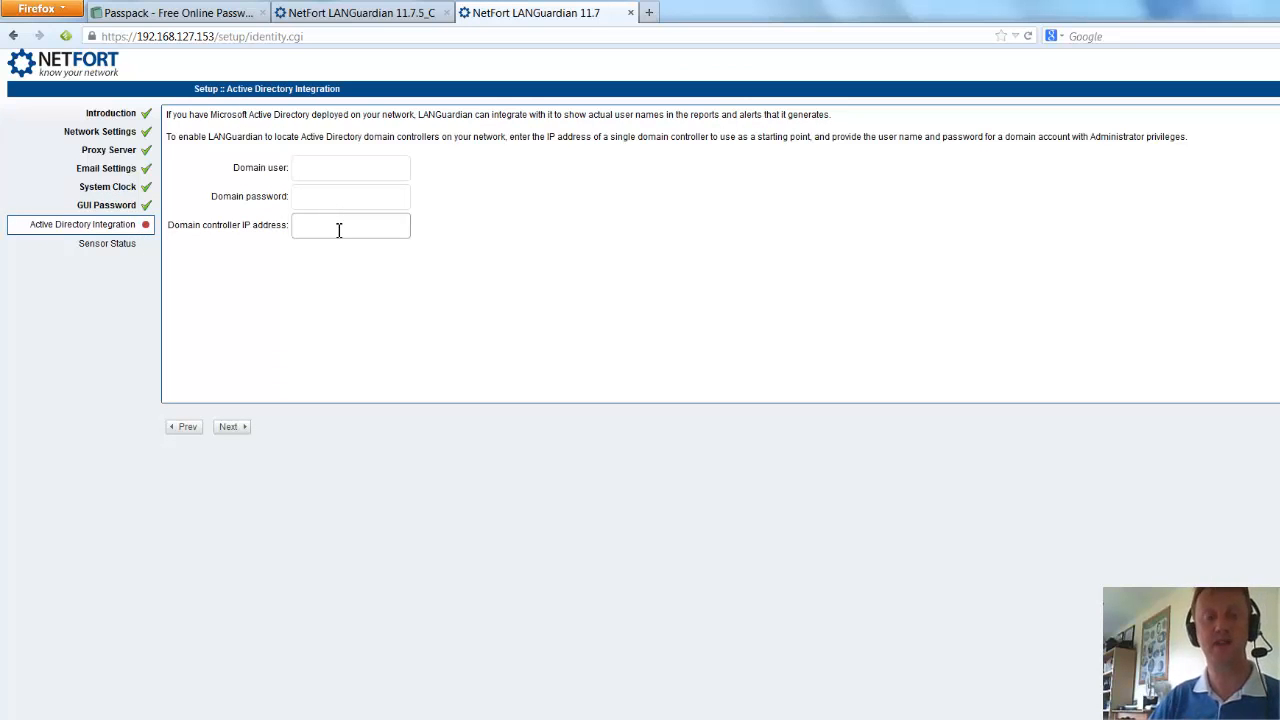
pyautogui.click(298, 197)
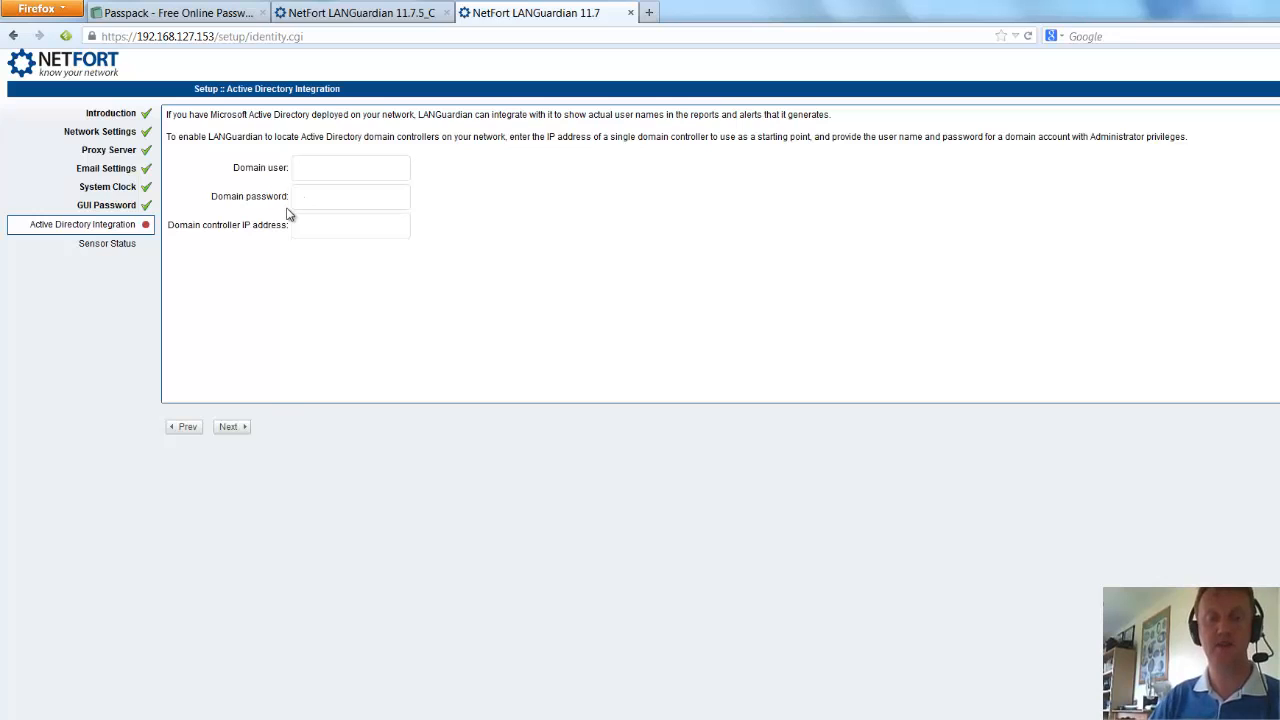
pyautogui.click(238, 432)
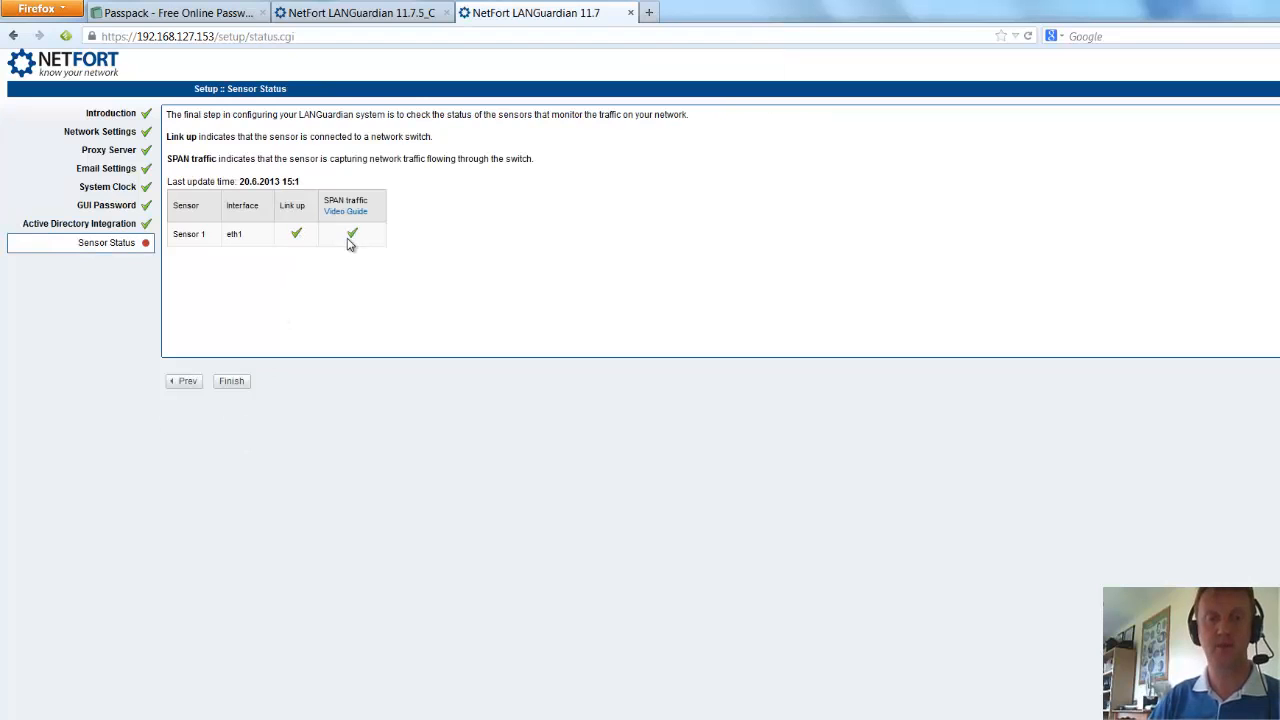
pyautogui.click(246, 389)
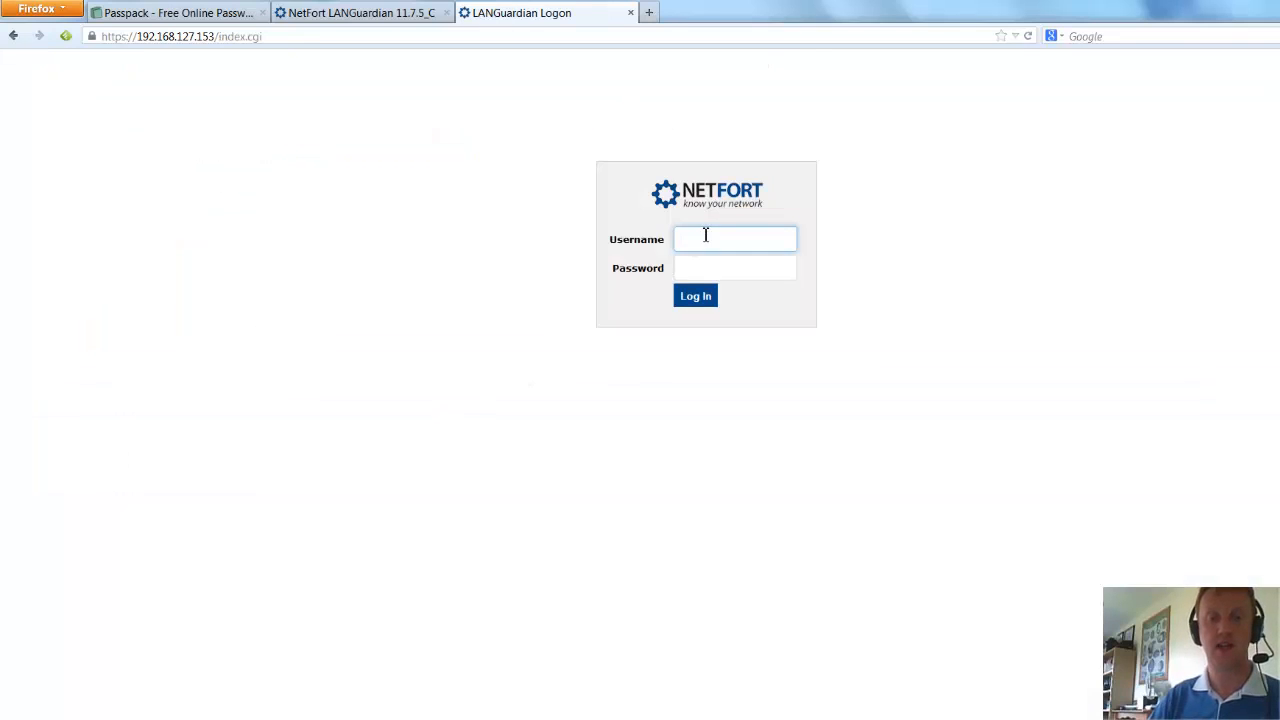
# Step: Log in to LANGuardian as Administrator with the account password and dismiss the offer to remember the password
pyautogui.click(706, 235)
pyautogui.click(711, 263)
pyautogui.click(720, 271)
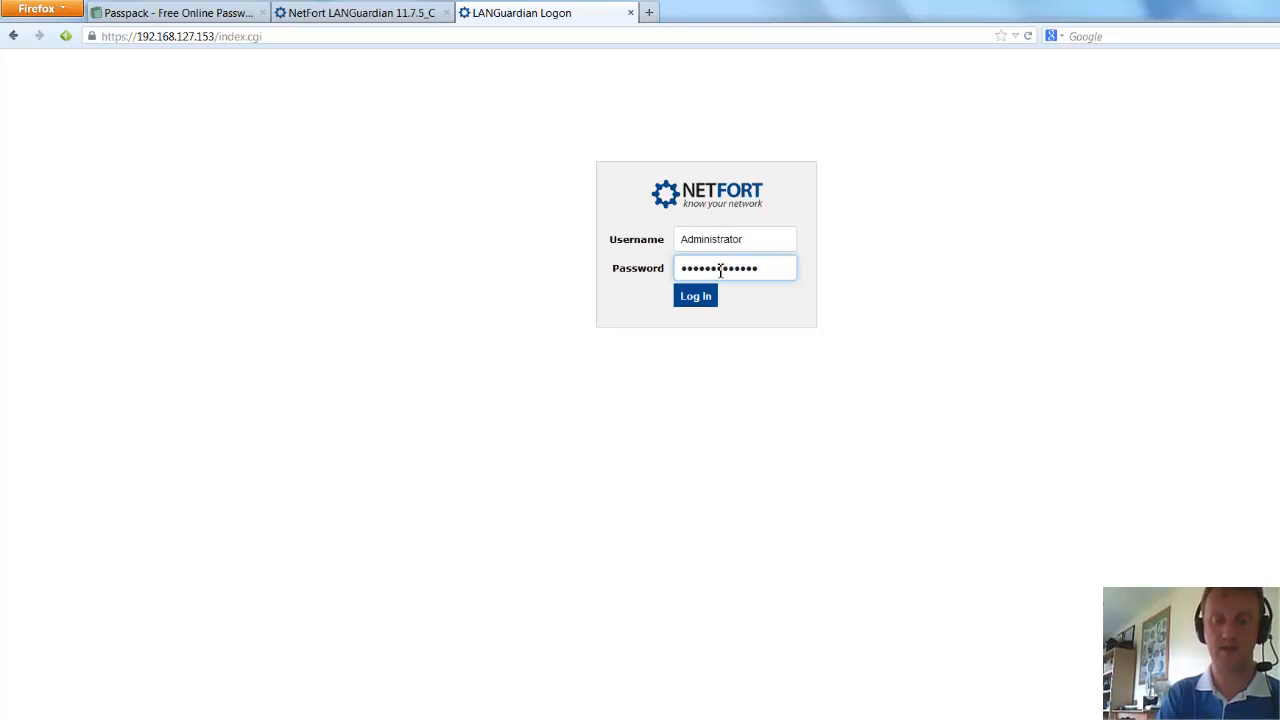
pyautogui.press('Return')
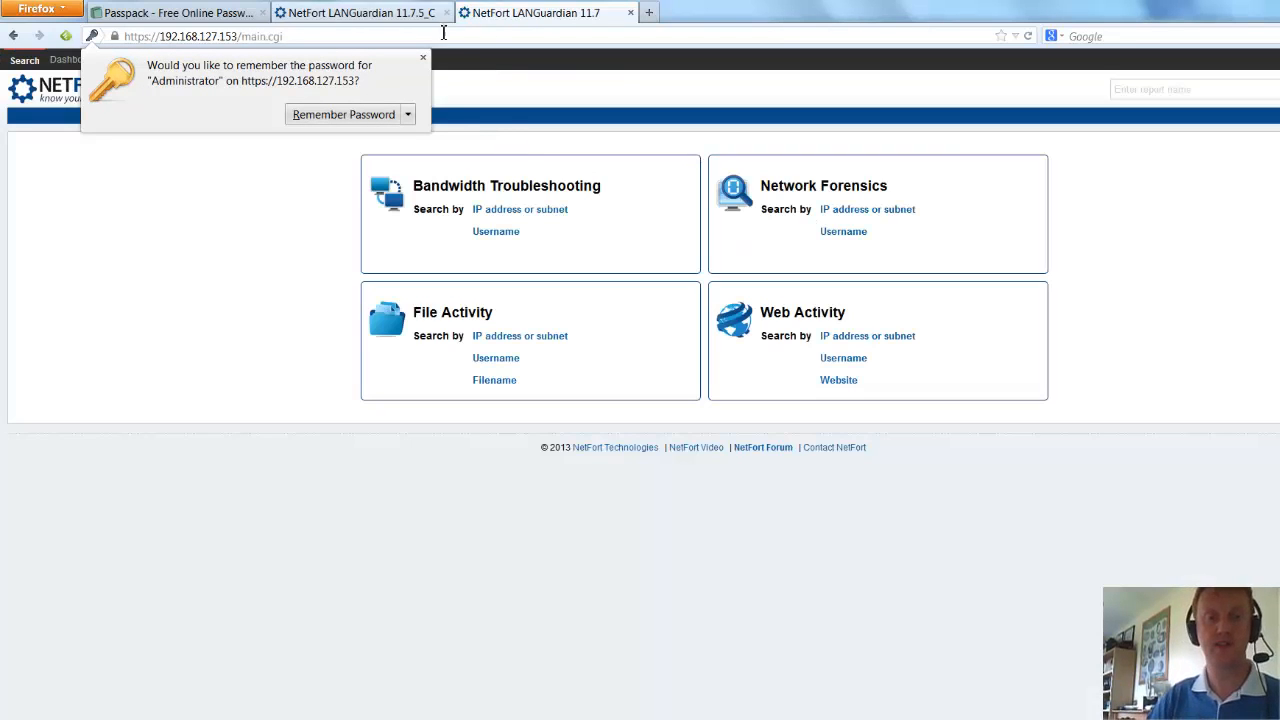
pyautogui.click(423, 57)
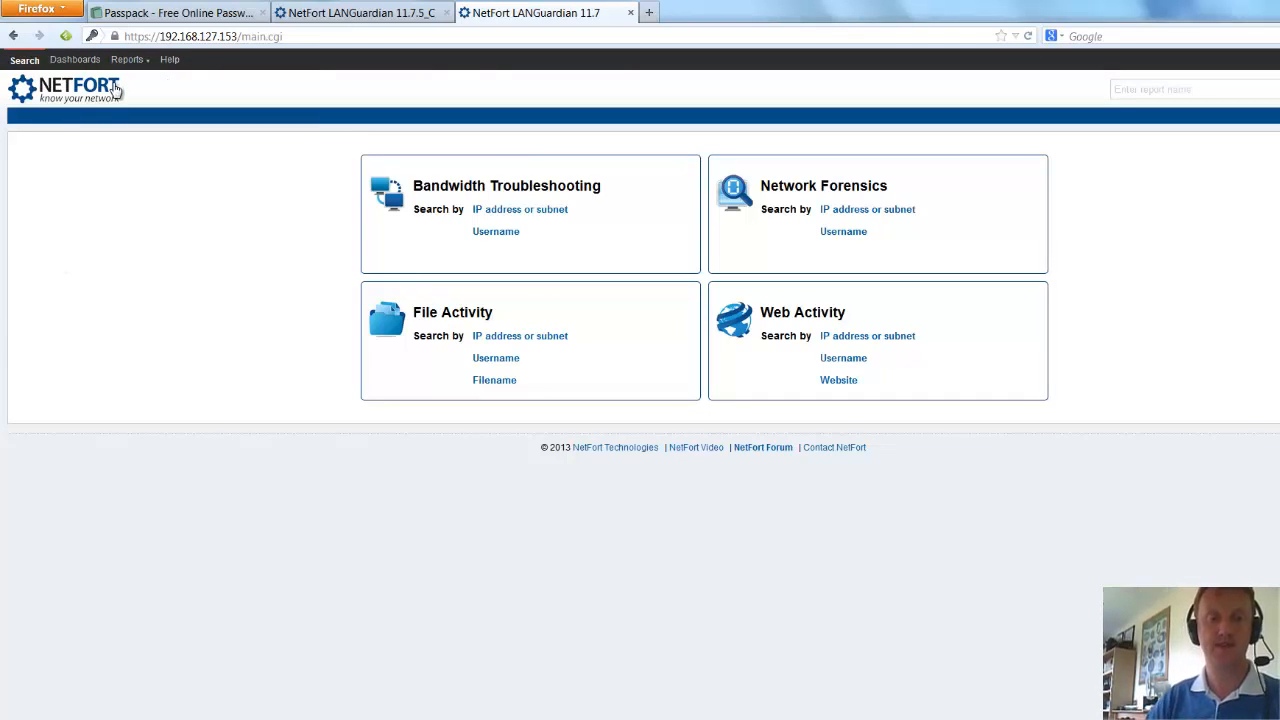
# Step: Run the All Events report by Destination for the last 1 hour on all sensors
pyautogui.click(137, 63)
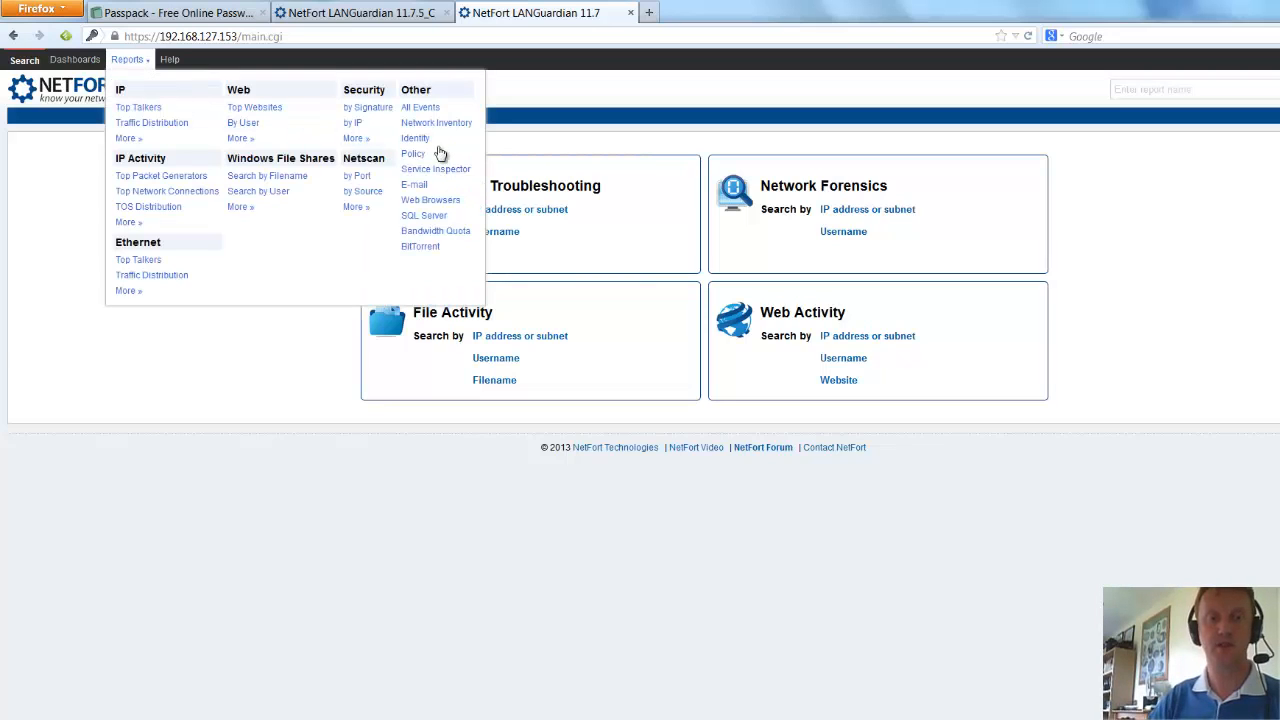
pyautogui.click(419, 124)
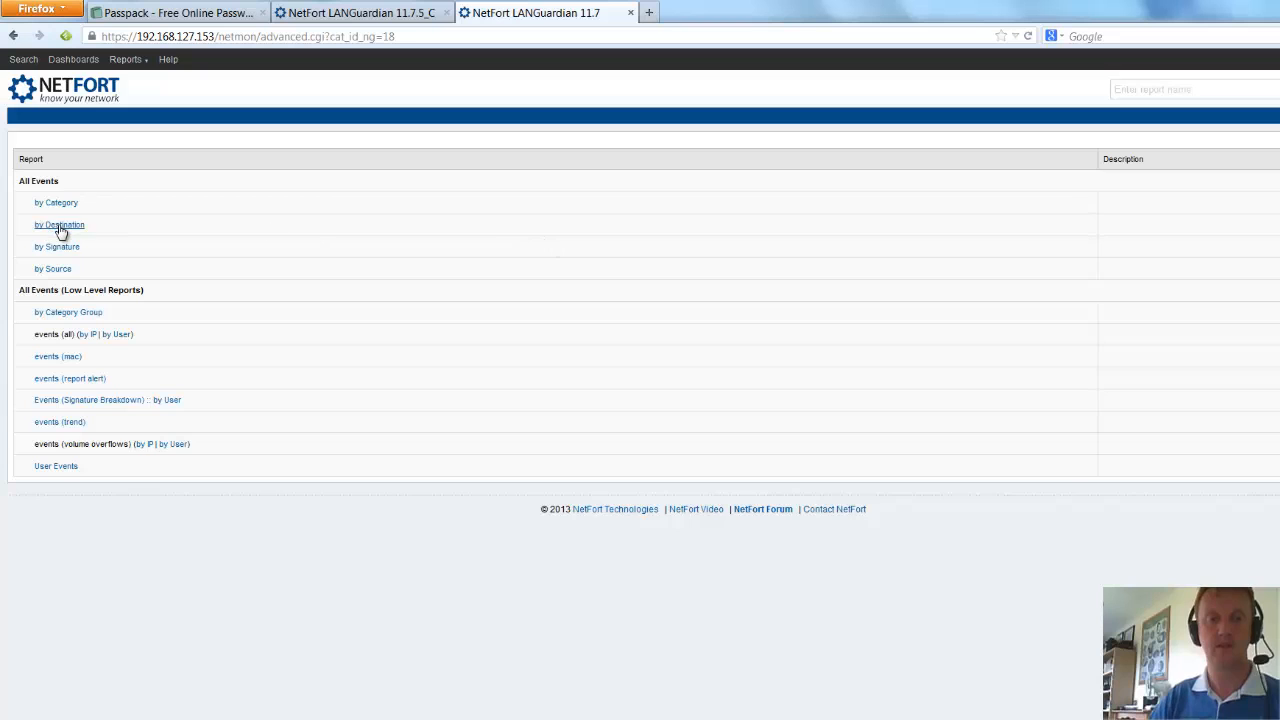
pyautogui.click(60, 228)
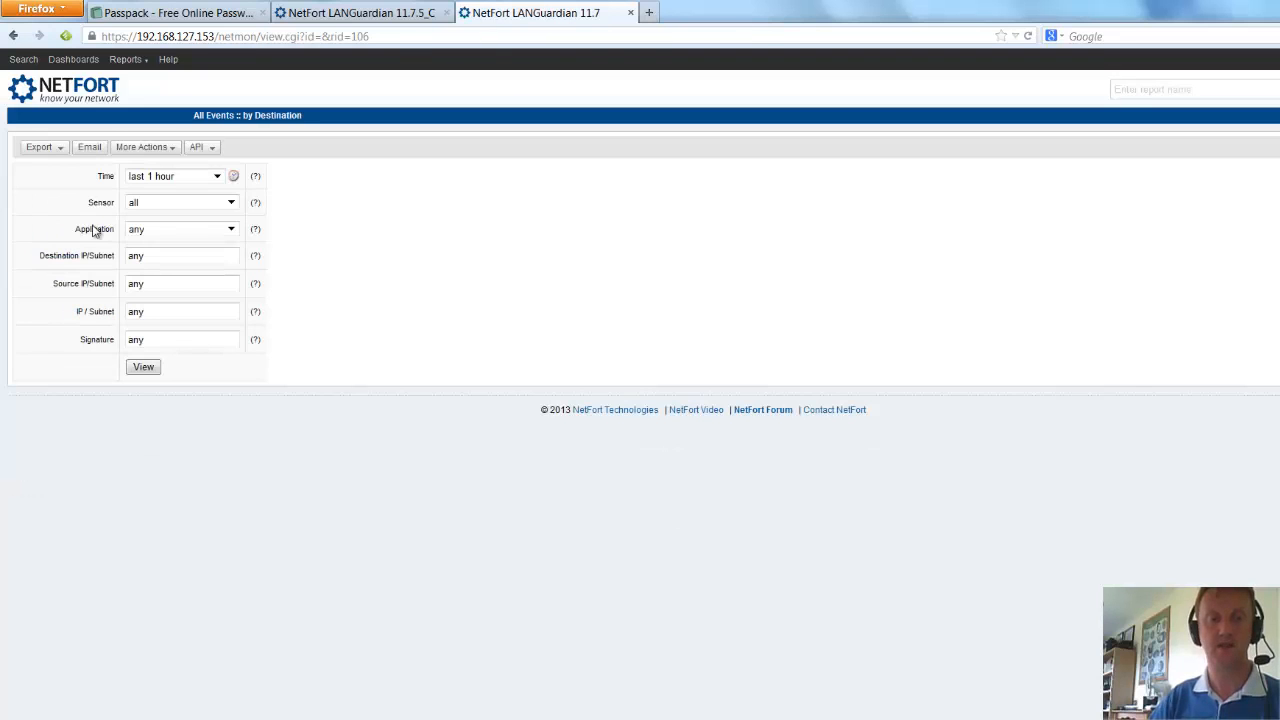
pyautogui.click(145, 367)
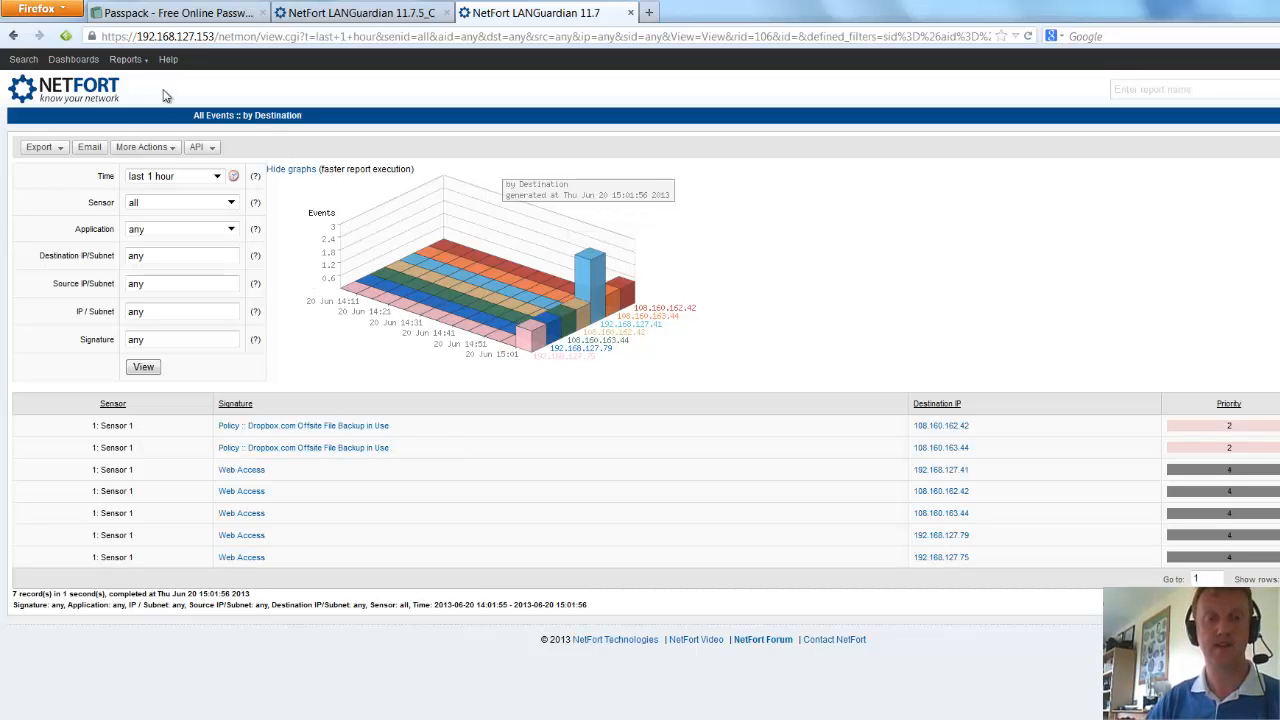
# Step: Run the IP Traffic Distribution report for the last 1 hour on all sensors
pyautogui.click(128, 62)
pyautogui.click(149, 126)
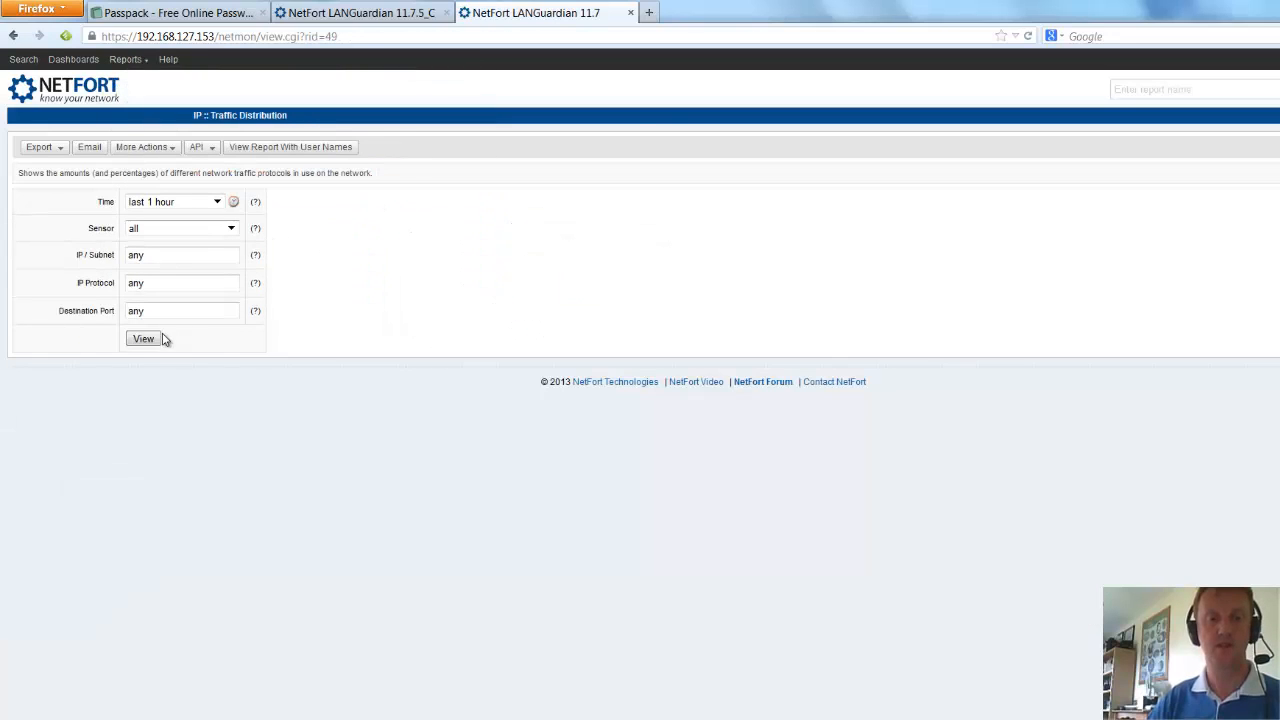
pyautogui.click(146, 341)
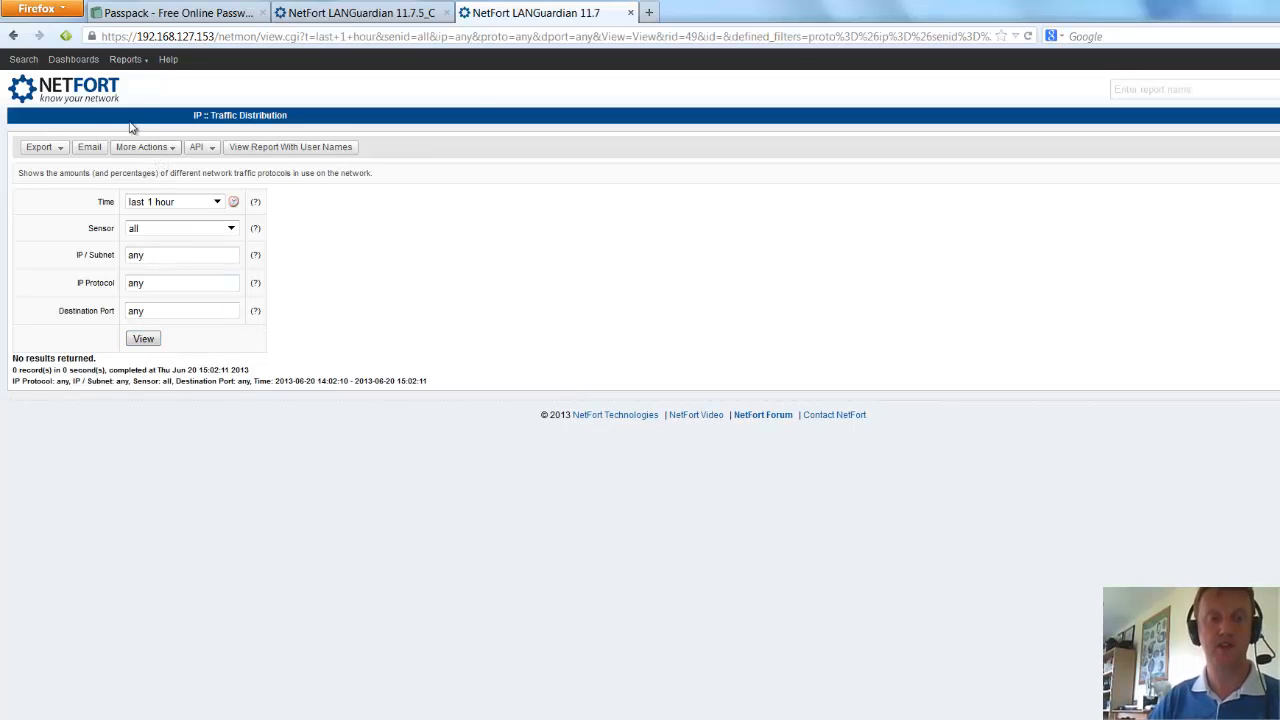
# Step: Run the Web Top Websites report for the last 1 hour on all sensors and highlight the Dropbox entries
pyautogui.click(127, 59)
pyautogui.click(256, 120)
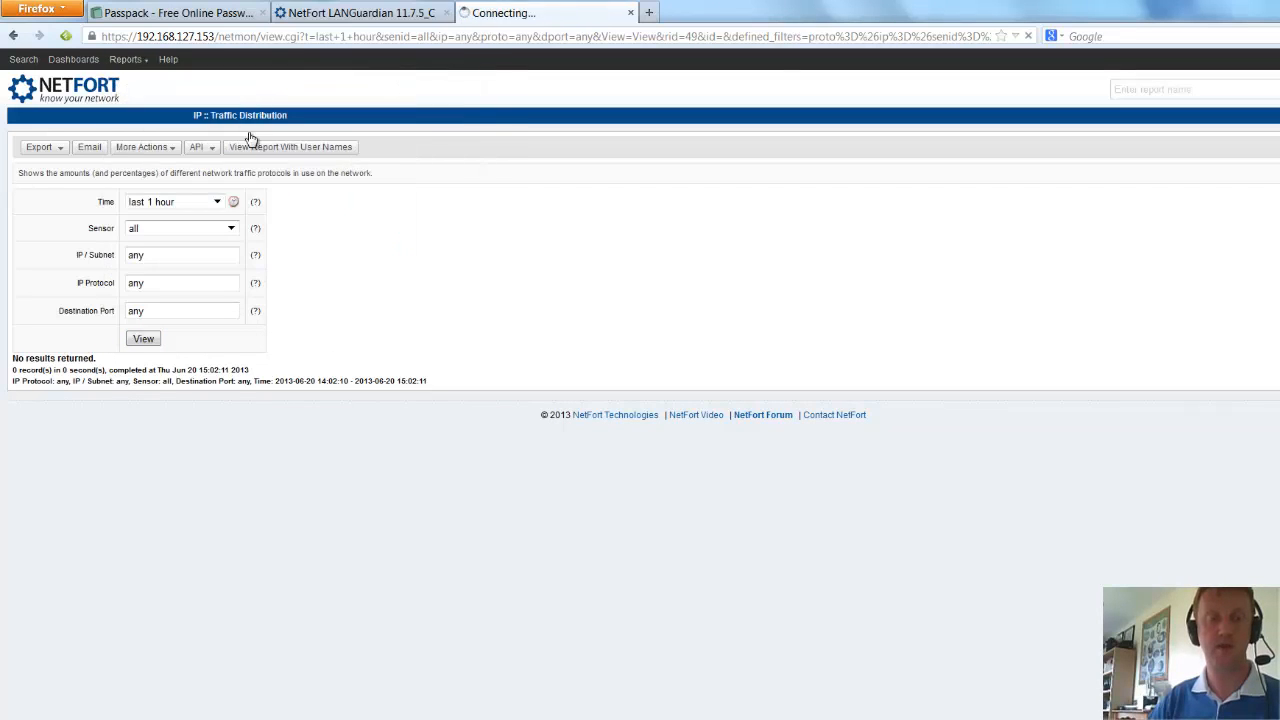
pyautogui.click(153, 316)
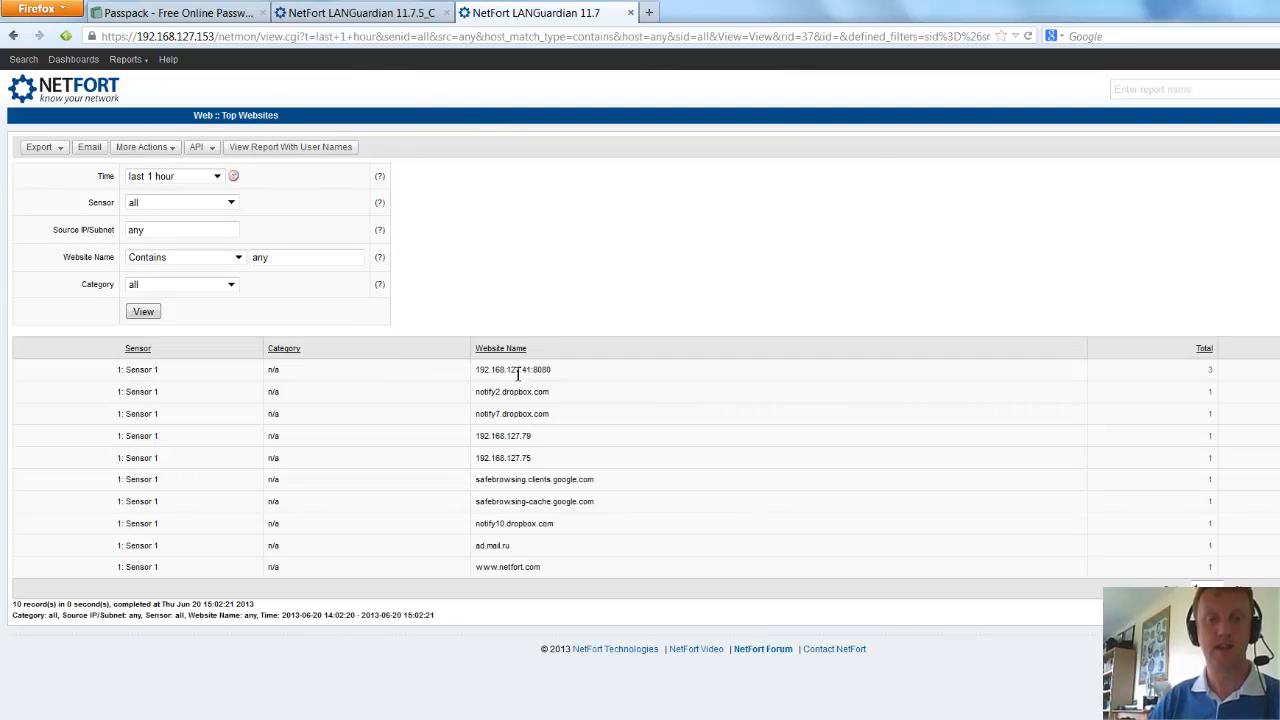
pyautogui.moveTo(488, 391); pyautogui.dragTo(503, 428)
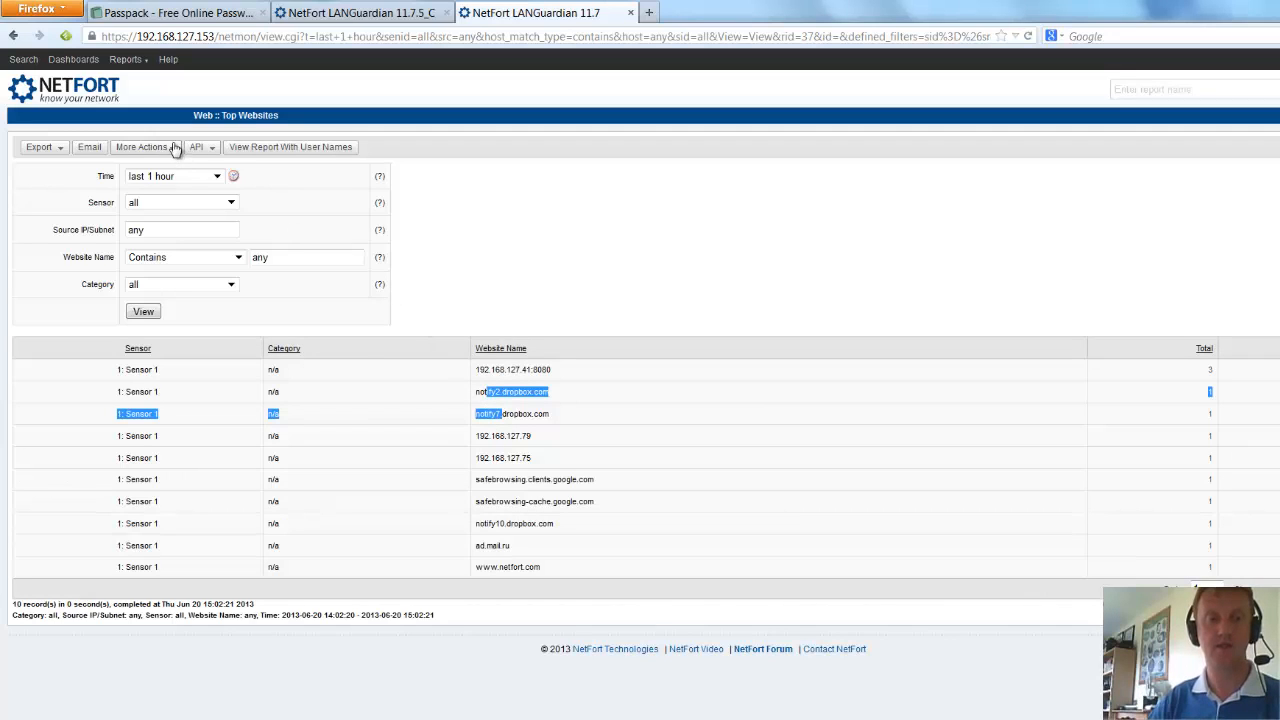
# Step: Rerun the IP Traffic Distribution report for the last 1 hour with unchanged filters, and return to the LANGuardian home page
pyautogui.click(125, 59)
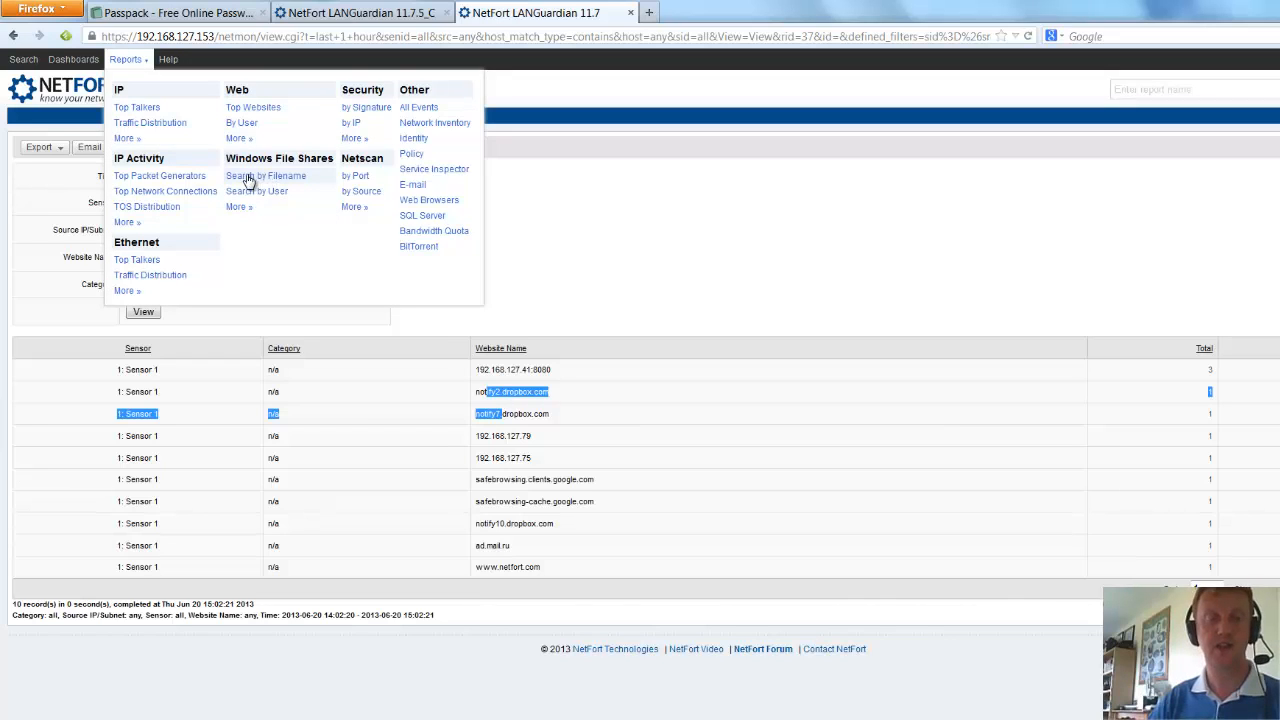
pyautogui.click(135, 123)
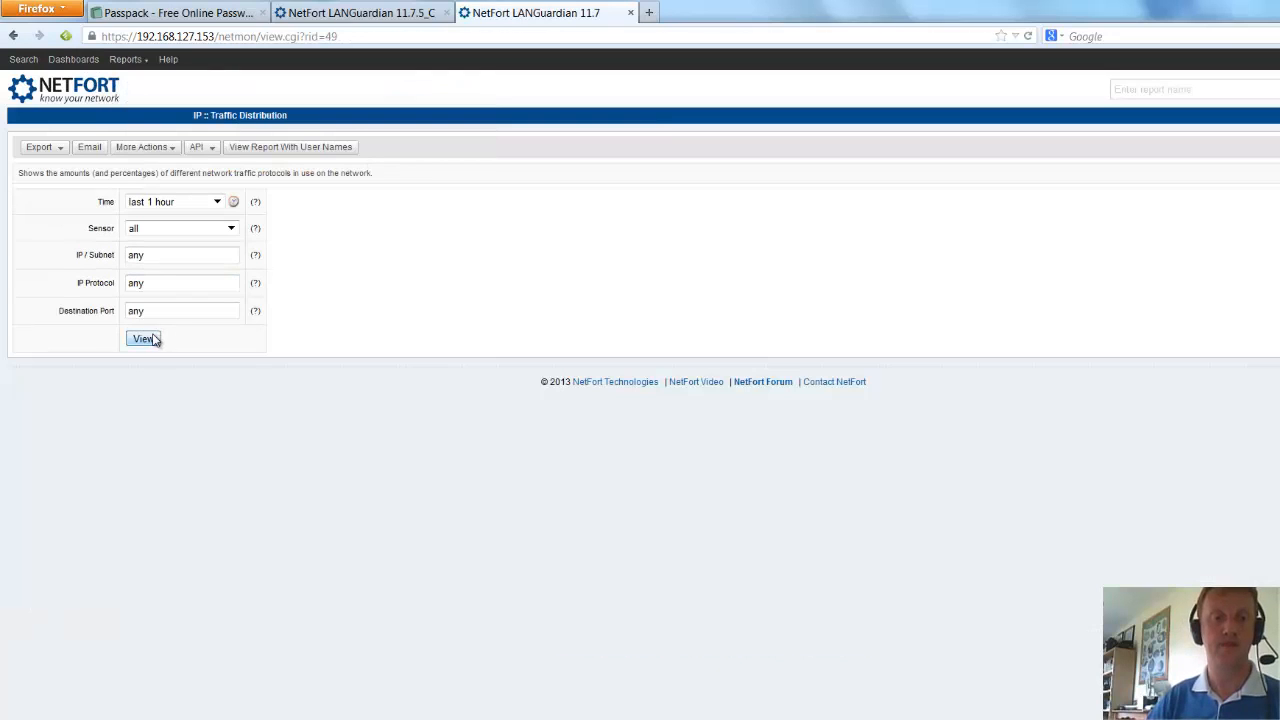
pyautogui.click(144, 339)
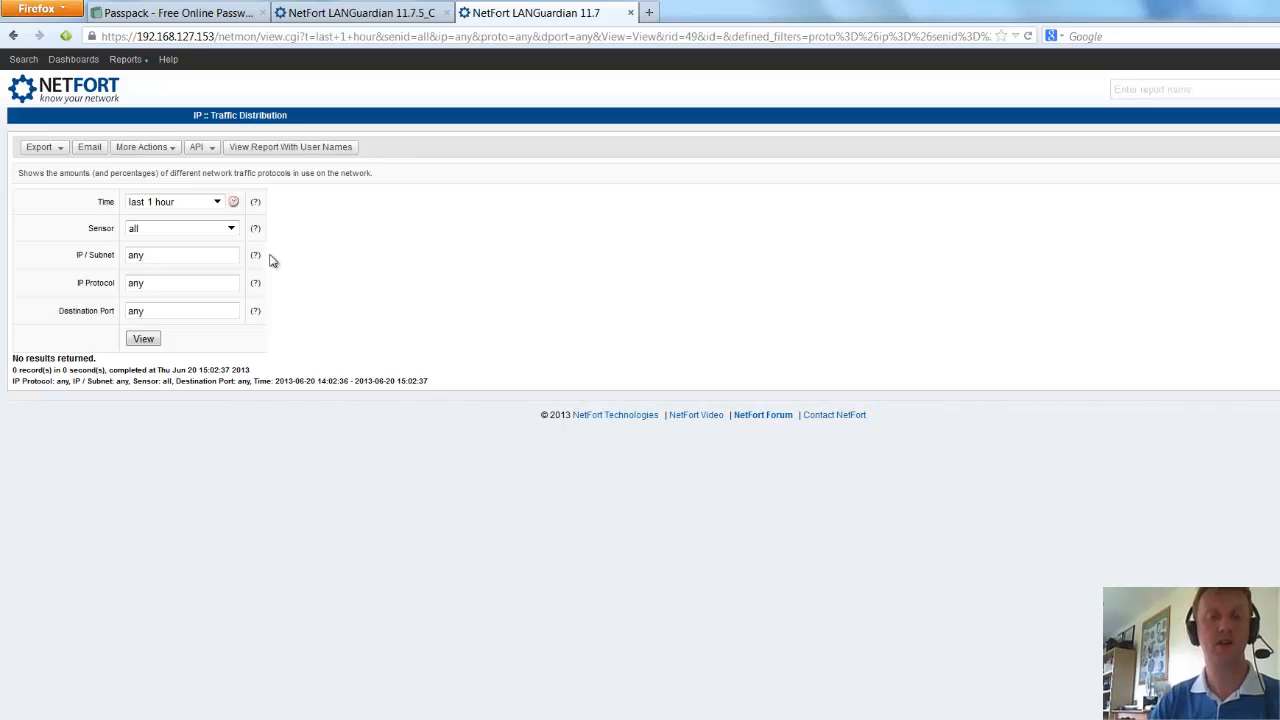
pyautogui.click(57, 100)
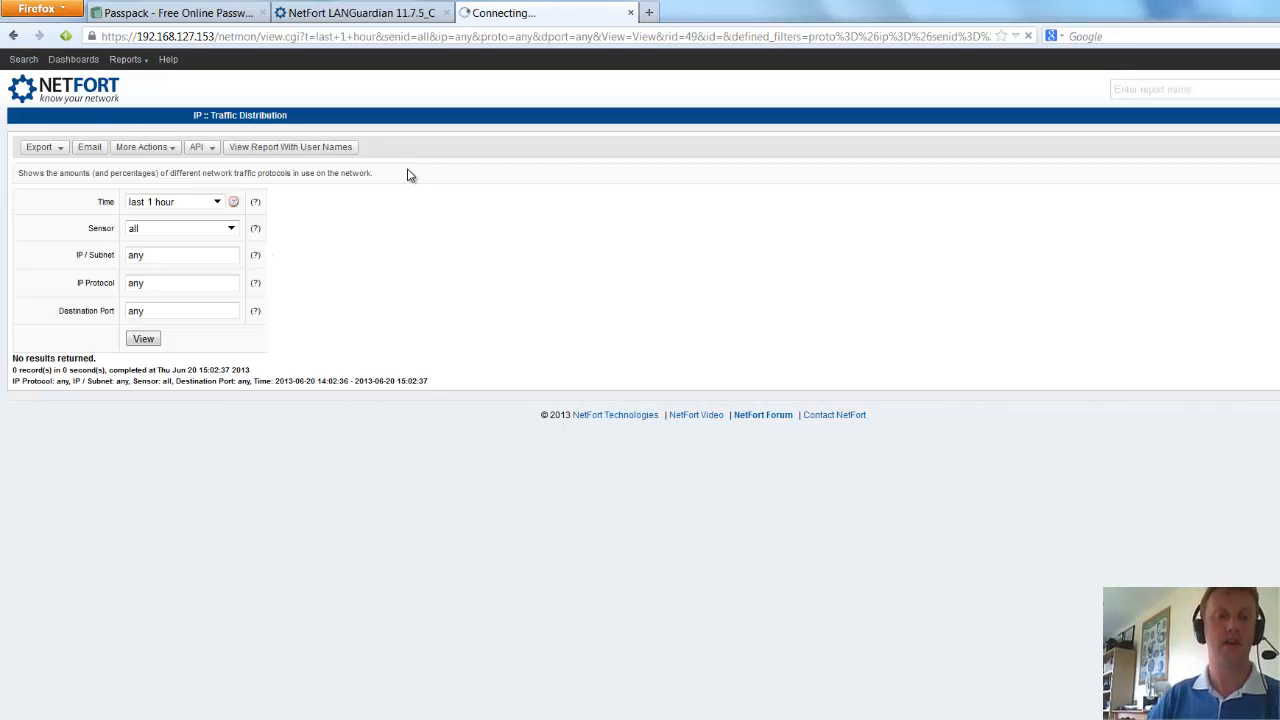